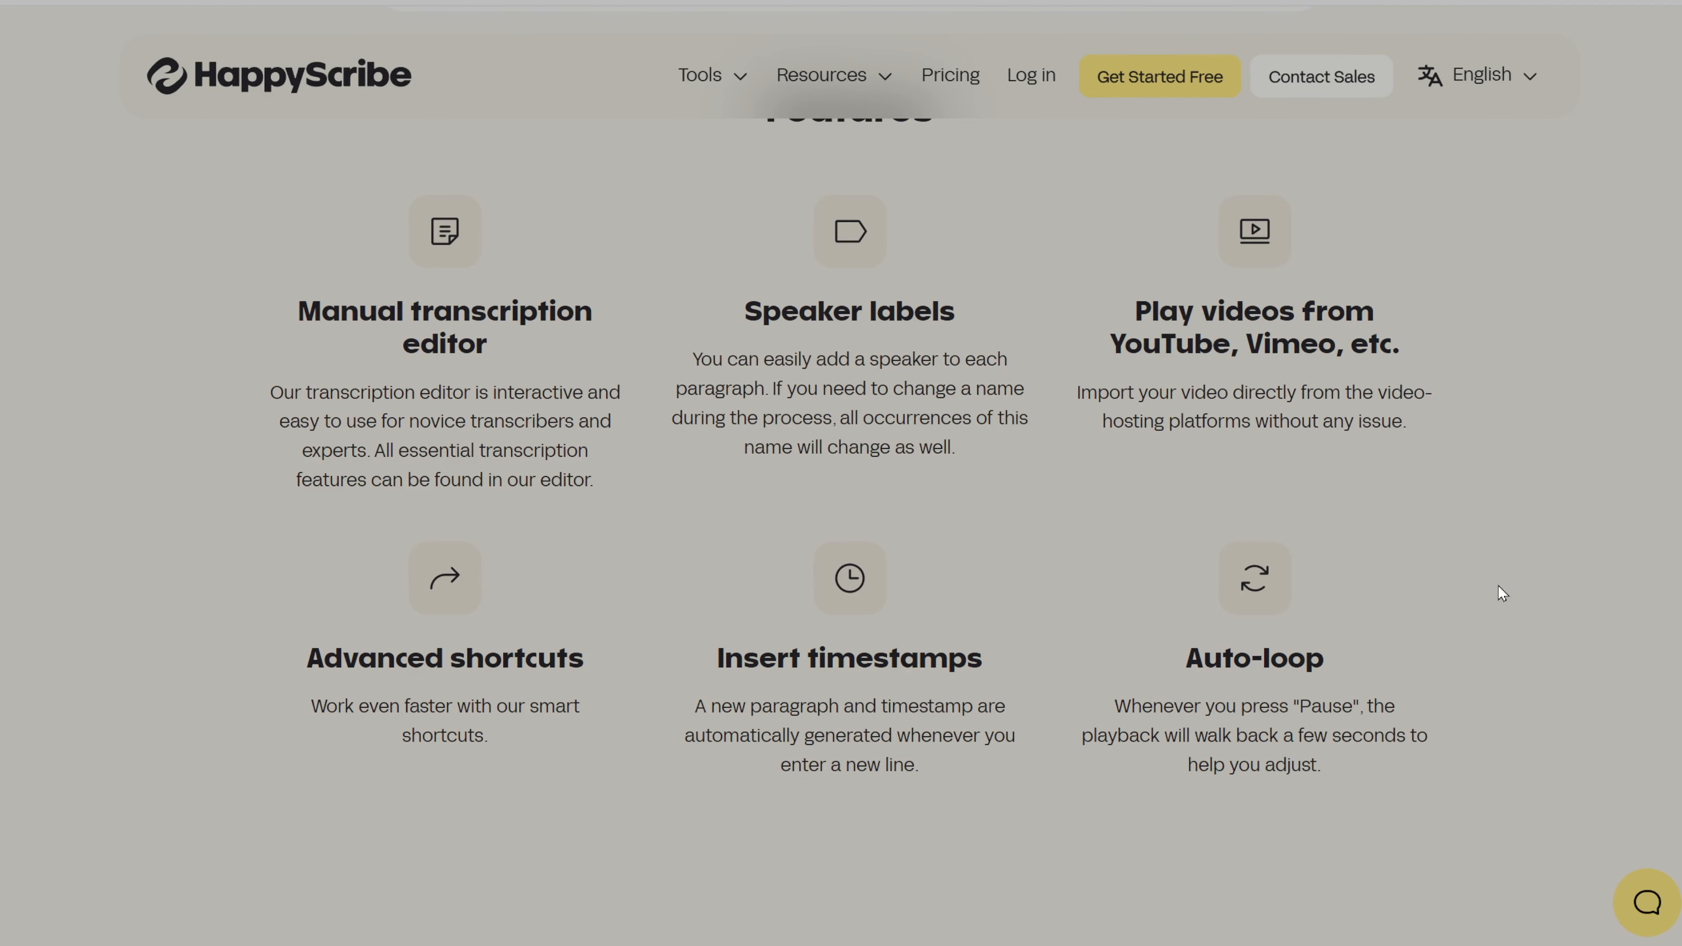
# Step: Examine the editor's features and expand the unanswered frequently asked questions, from "Why is it free?" to the uploadable file types
pyautogui.scroll(-10, 1499, 586)
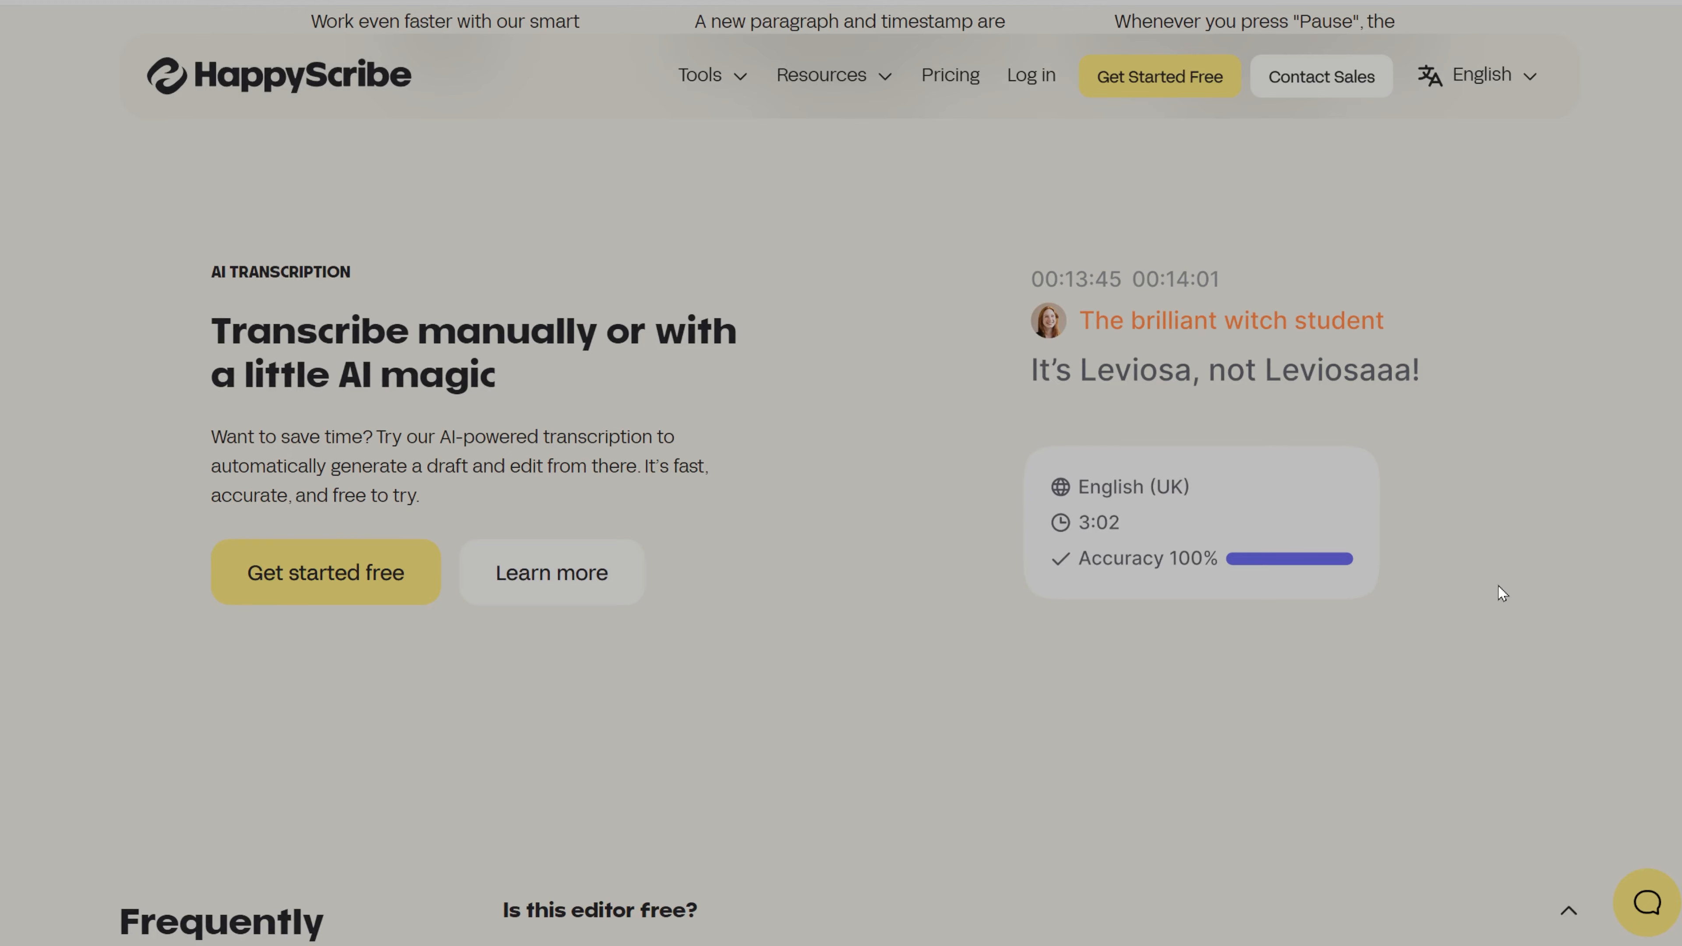
pyautogui.scroll(-8, 1499, 587)
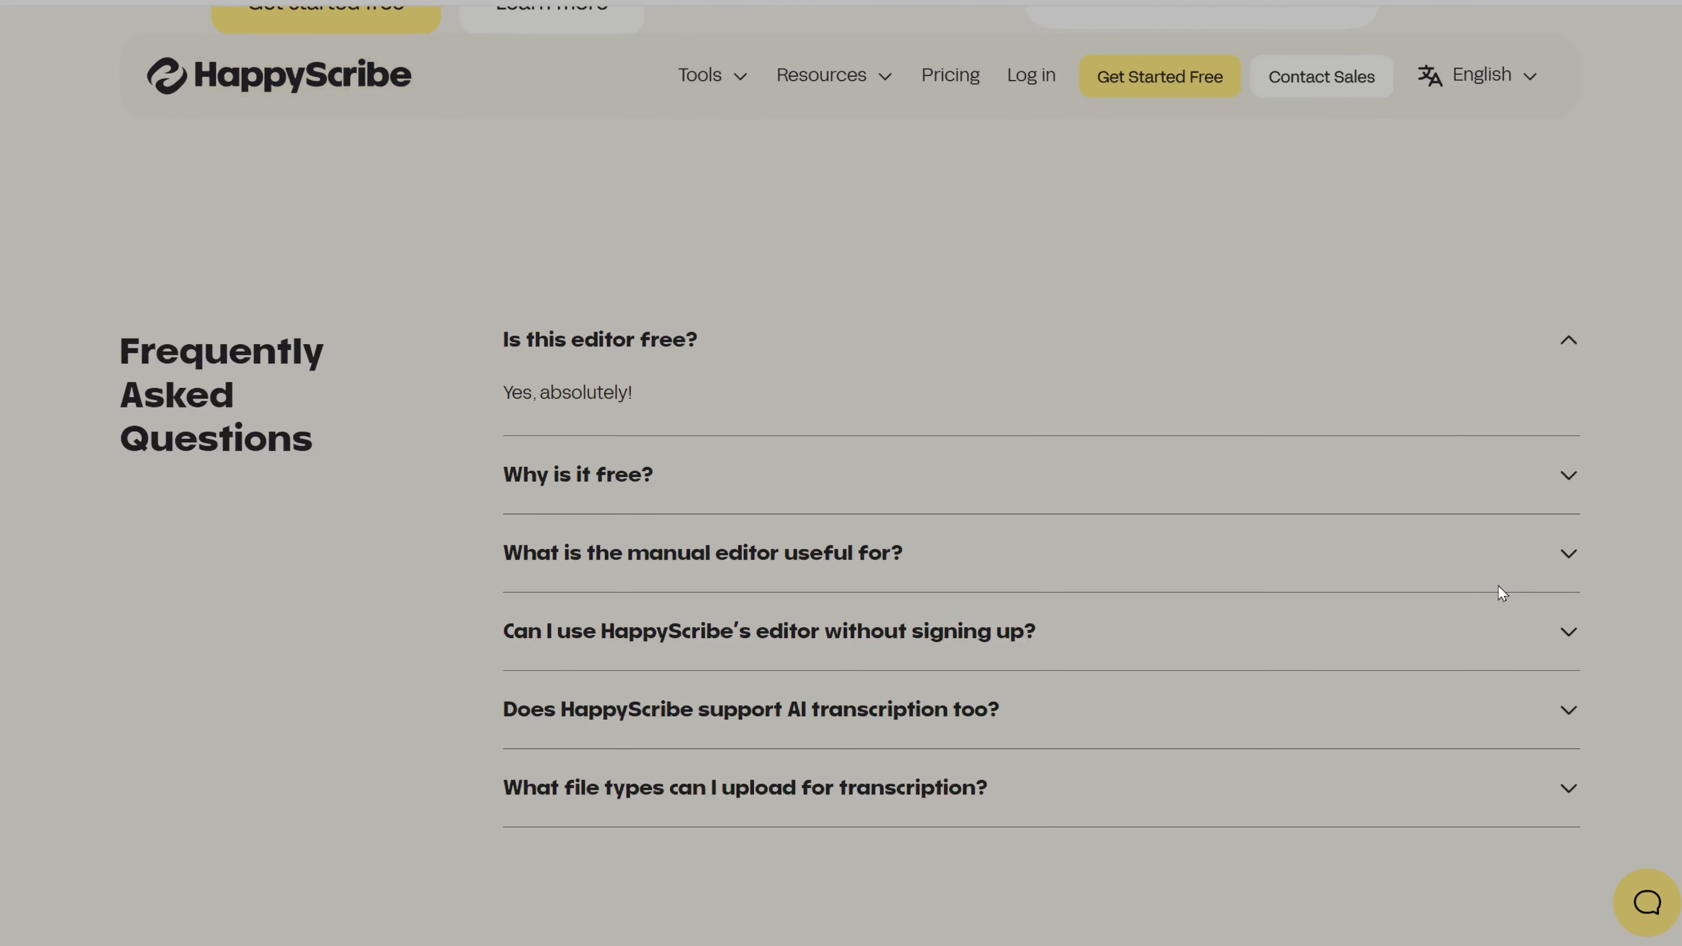
pyautogui.click(595, 490)
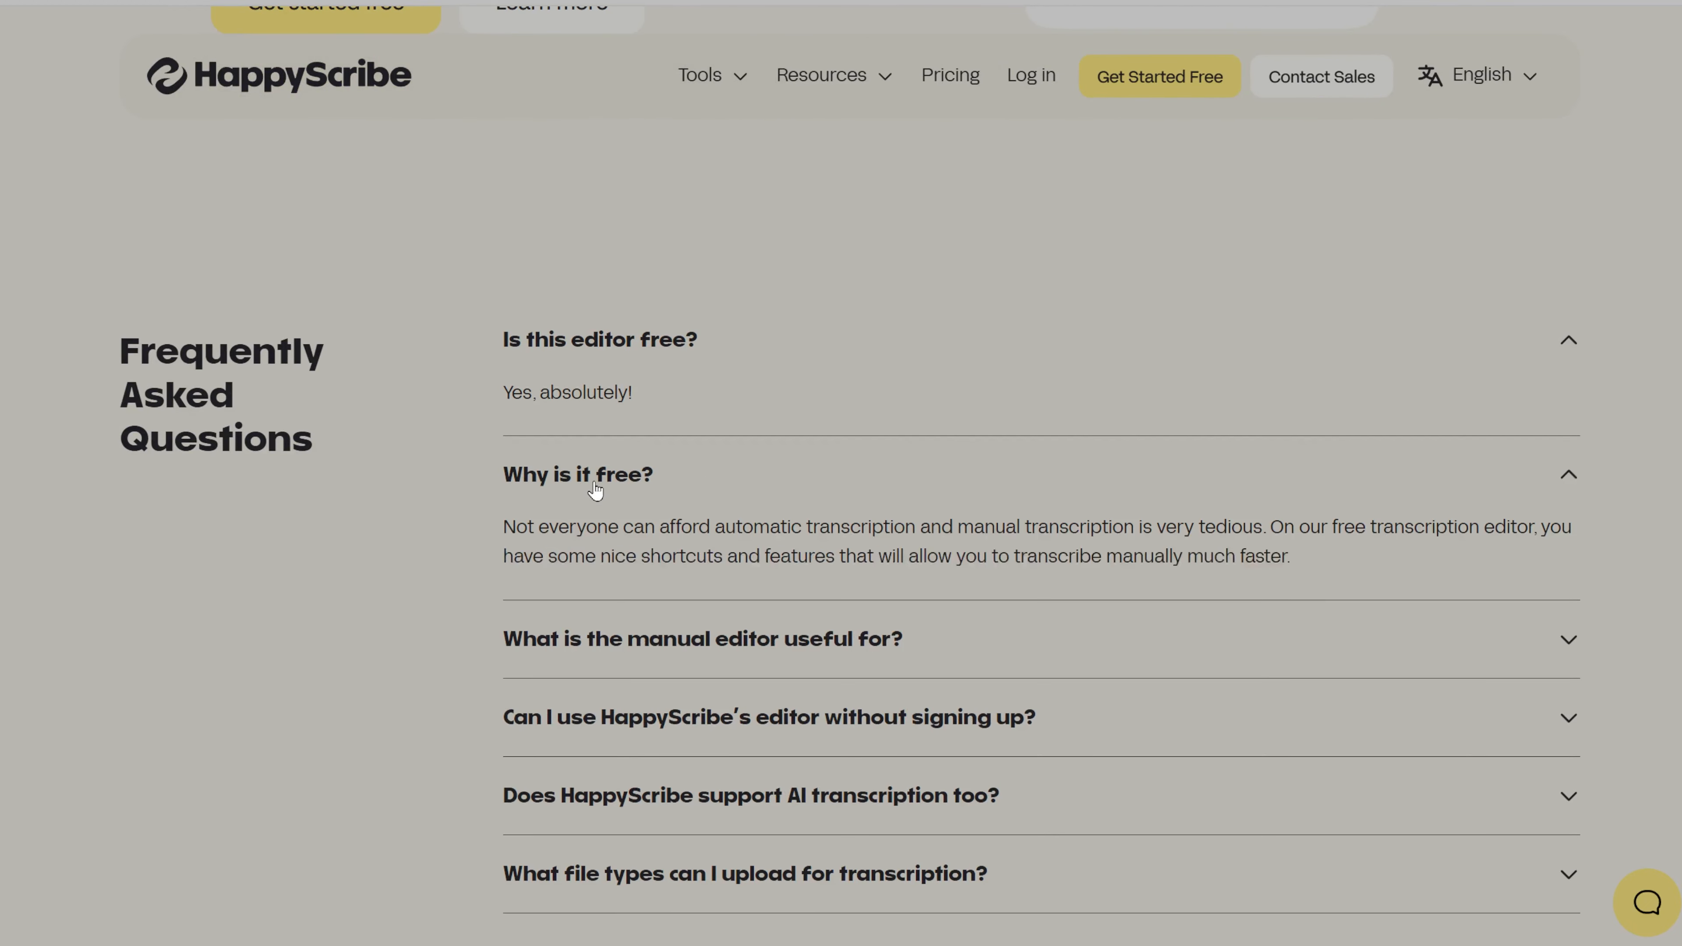
pyautogui.click(688, 653)
pyautogui.scroll(-5, 1034, 714)
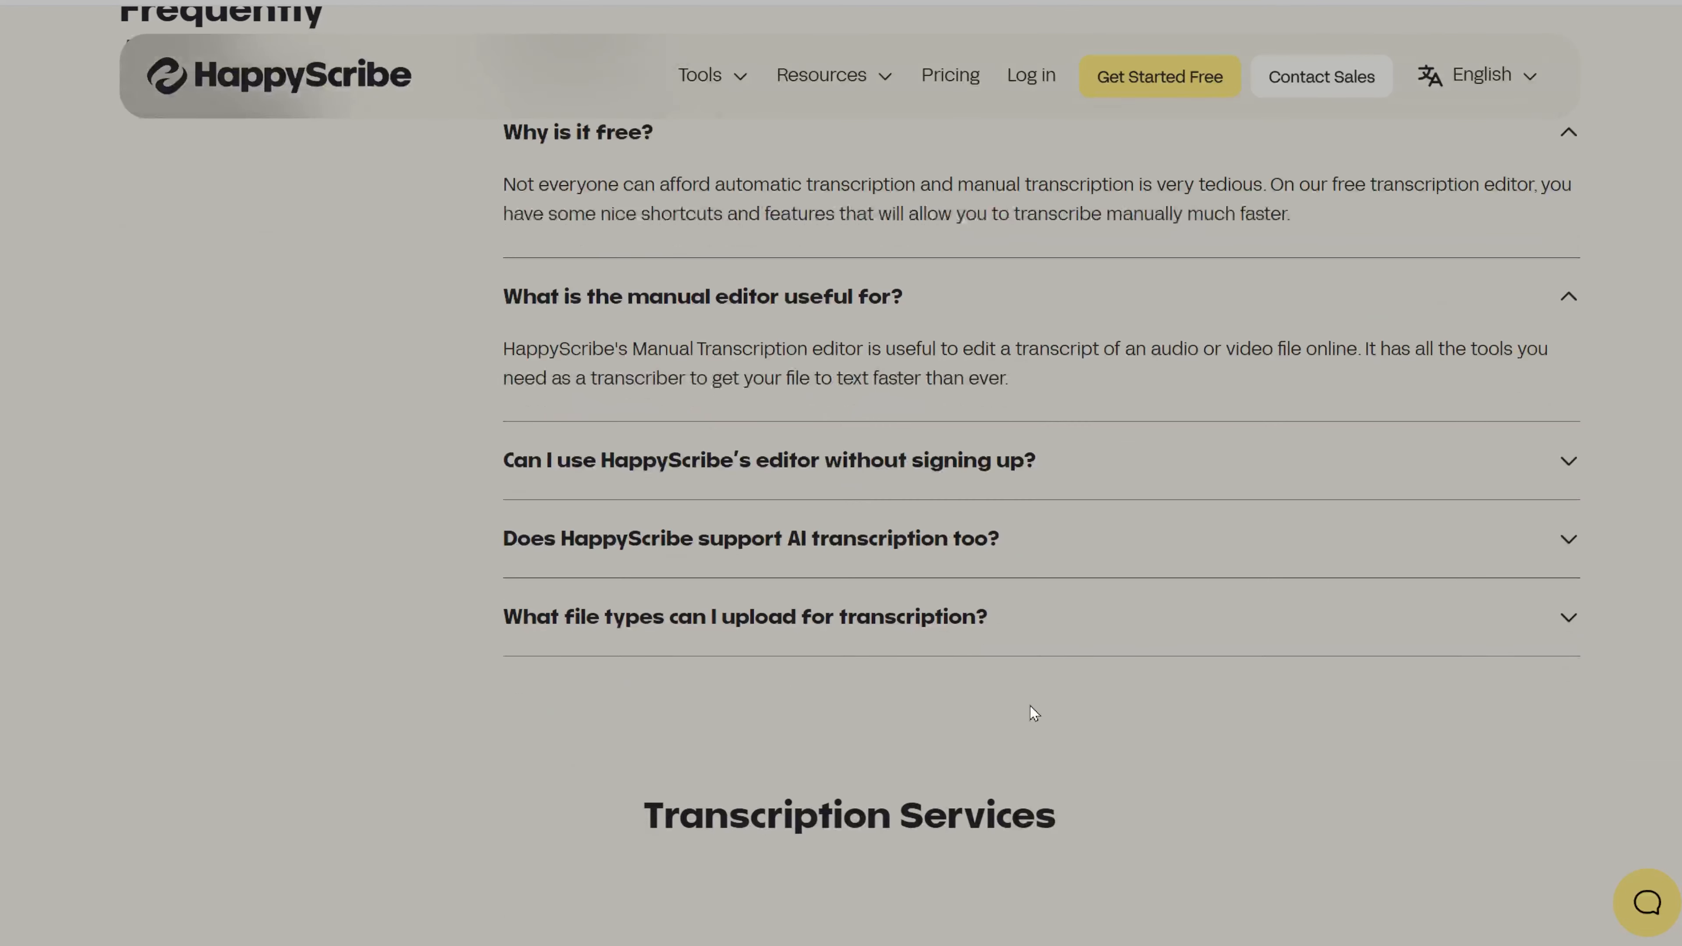
pyautogui.click(725, 465)
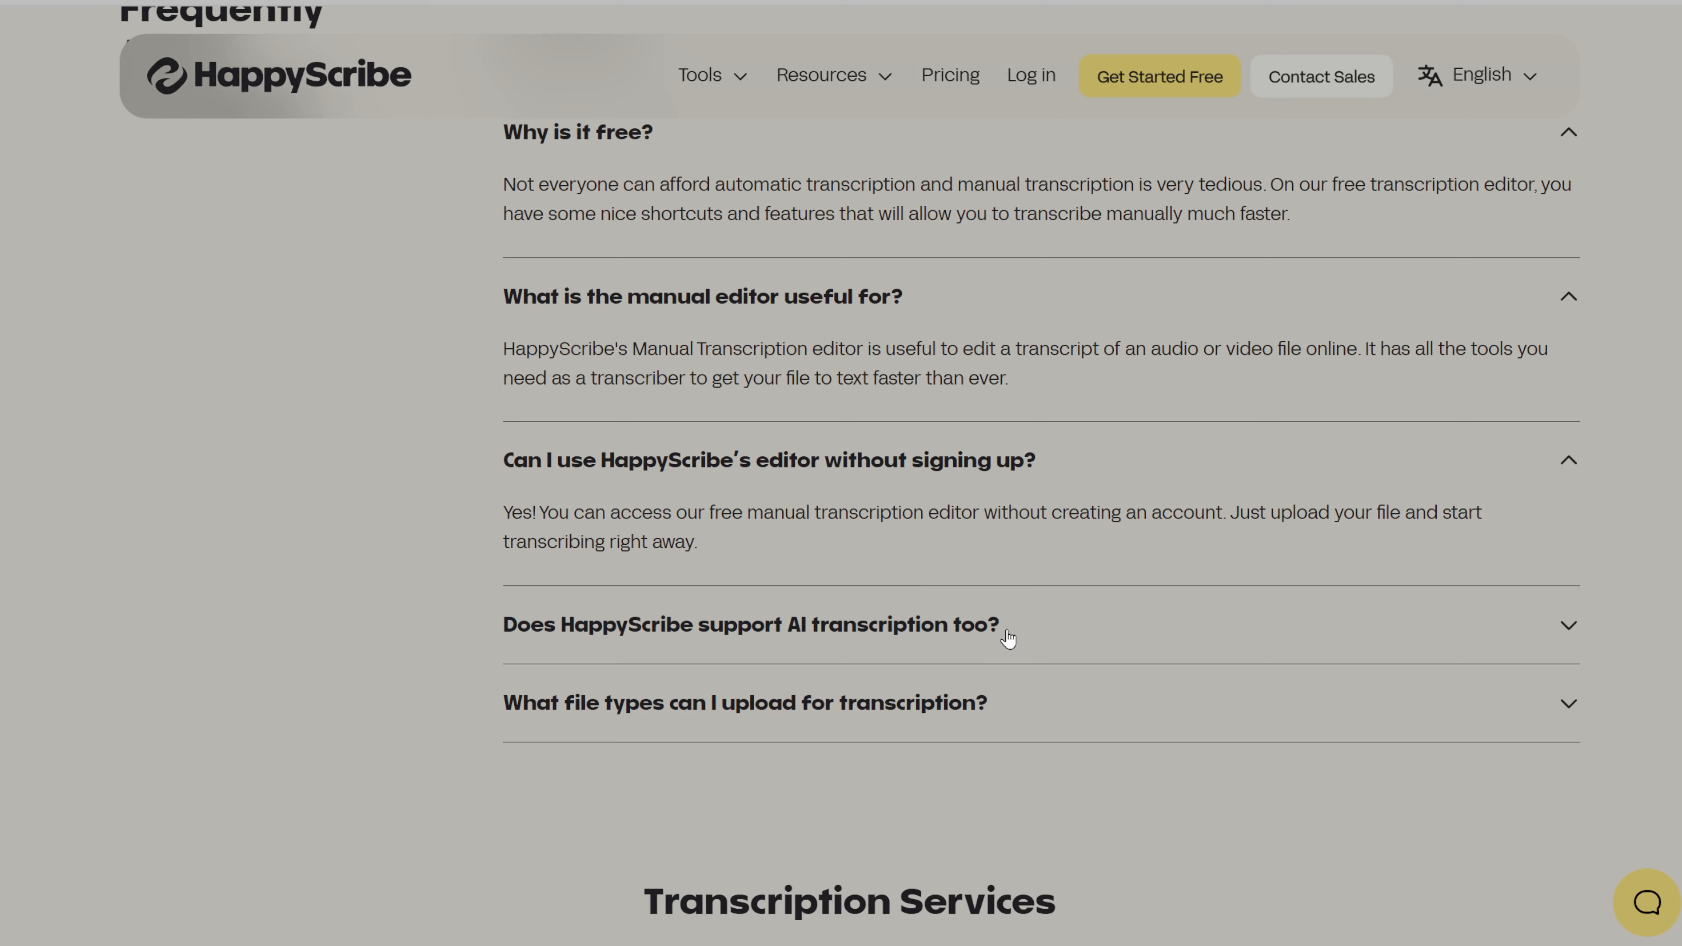
pyautogui.scroll(-2, 1008, 638)
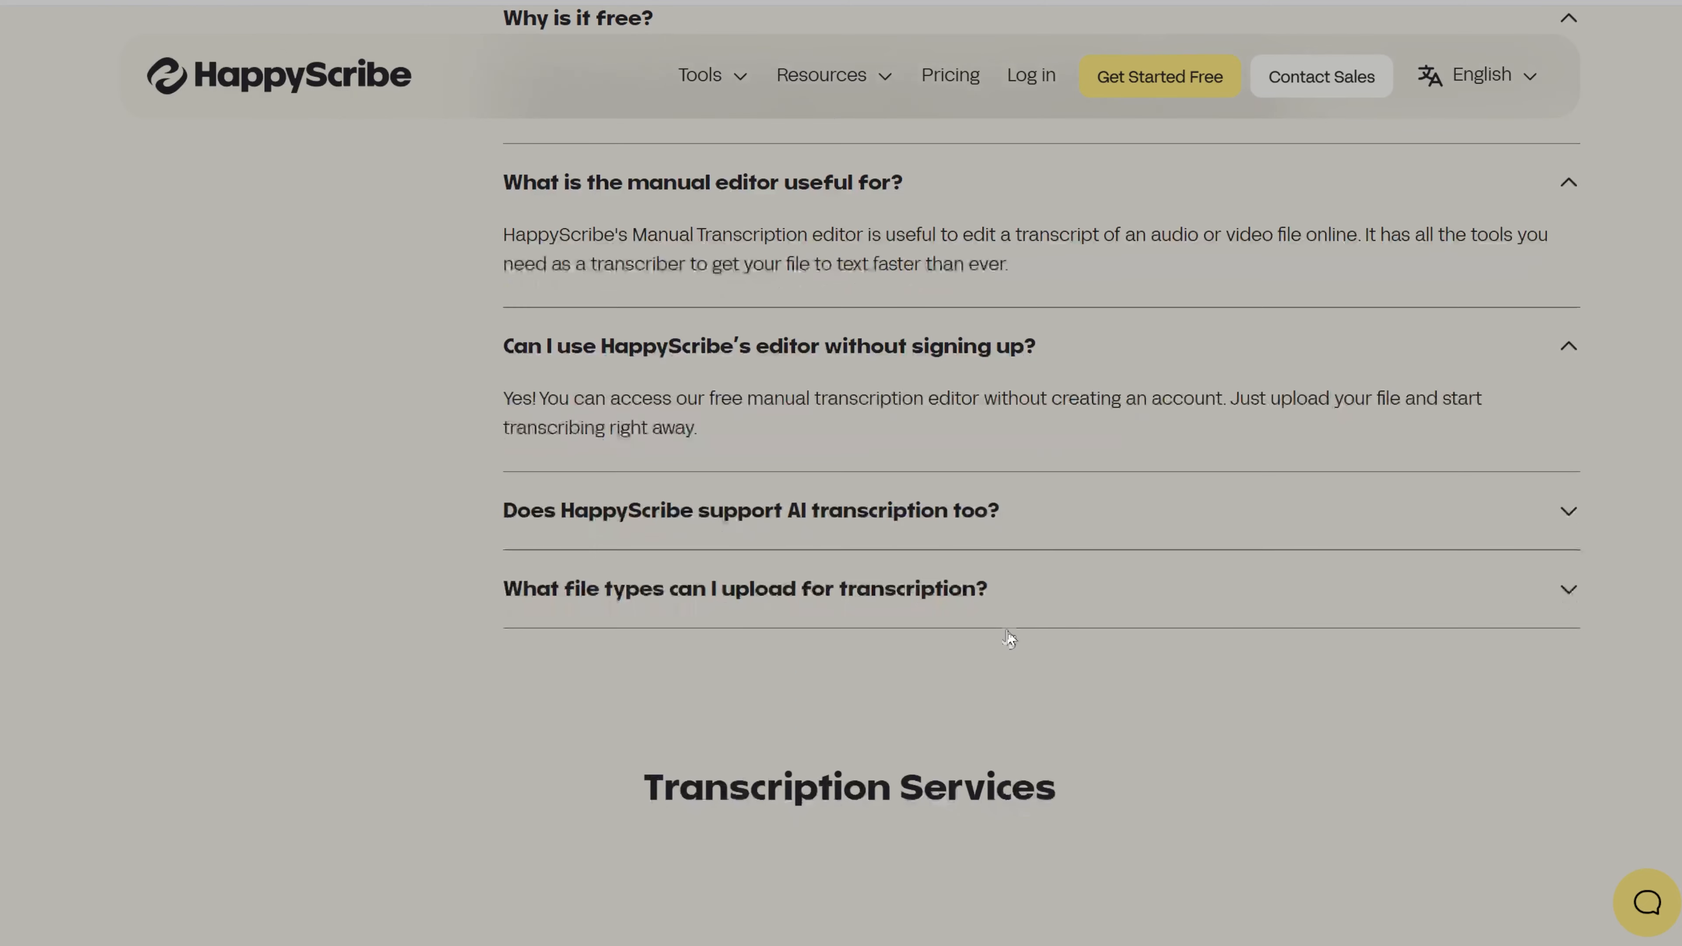
pyautogui.click(937, 521)
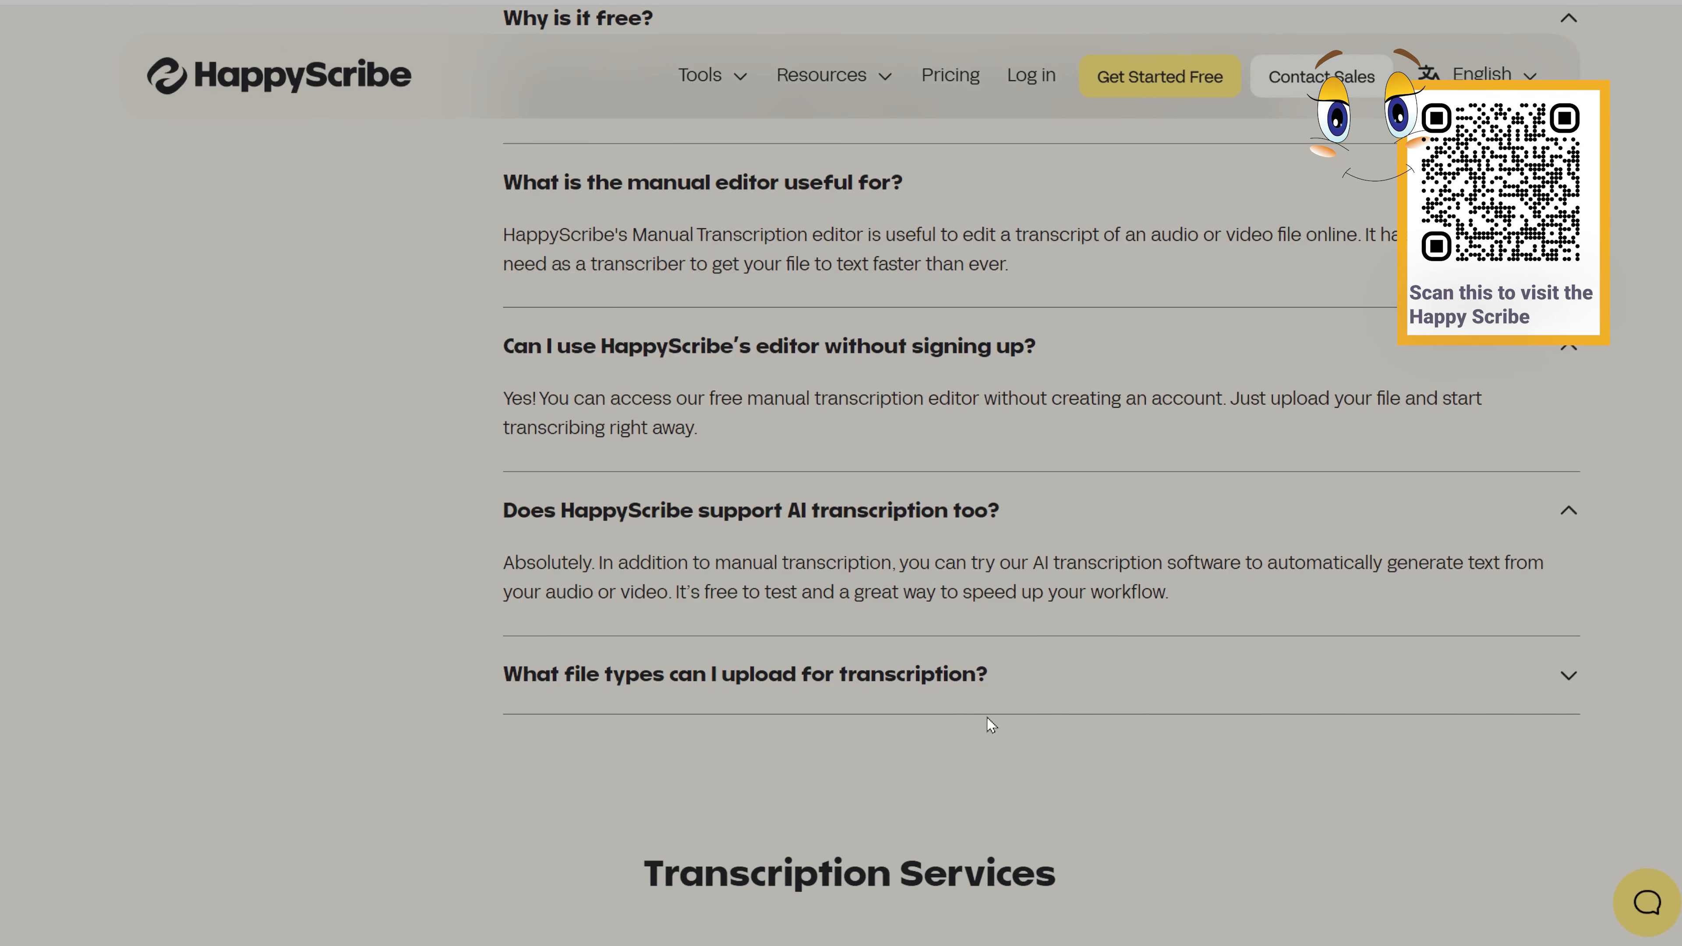
pyautogui.click(885, 682)
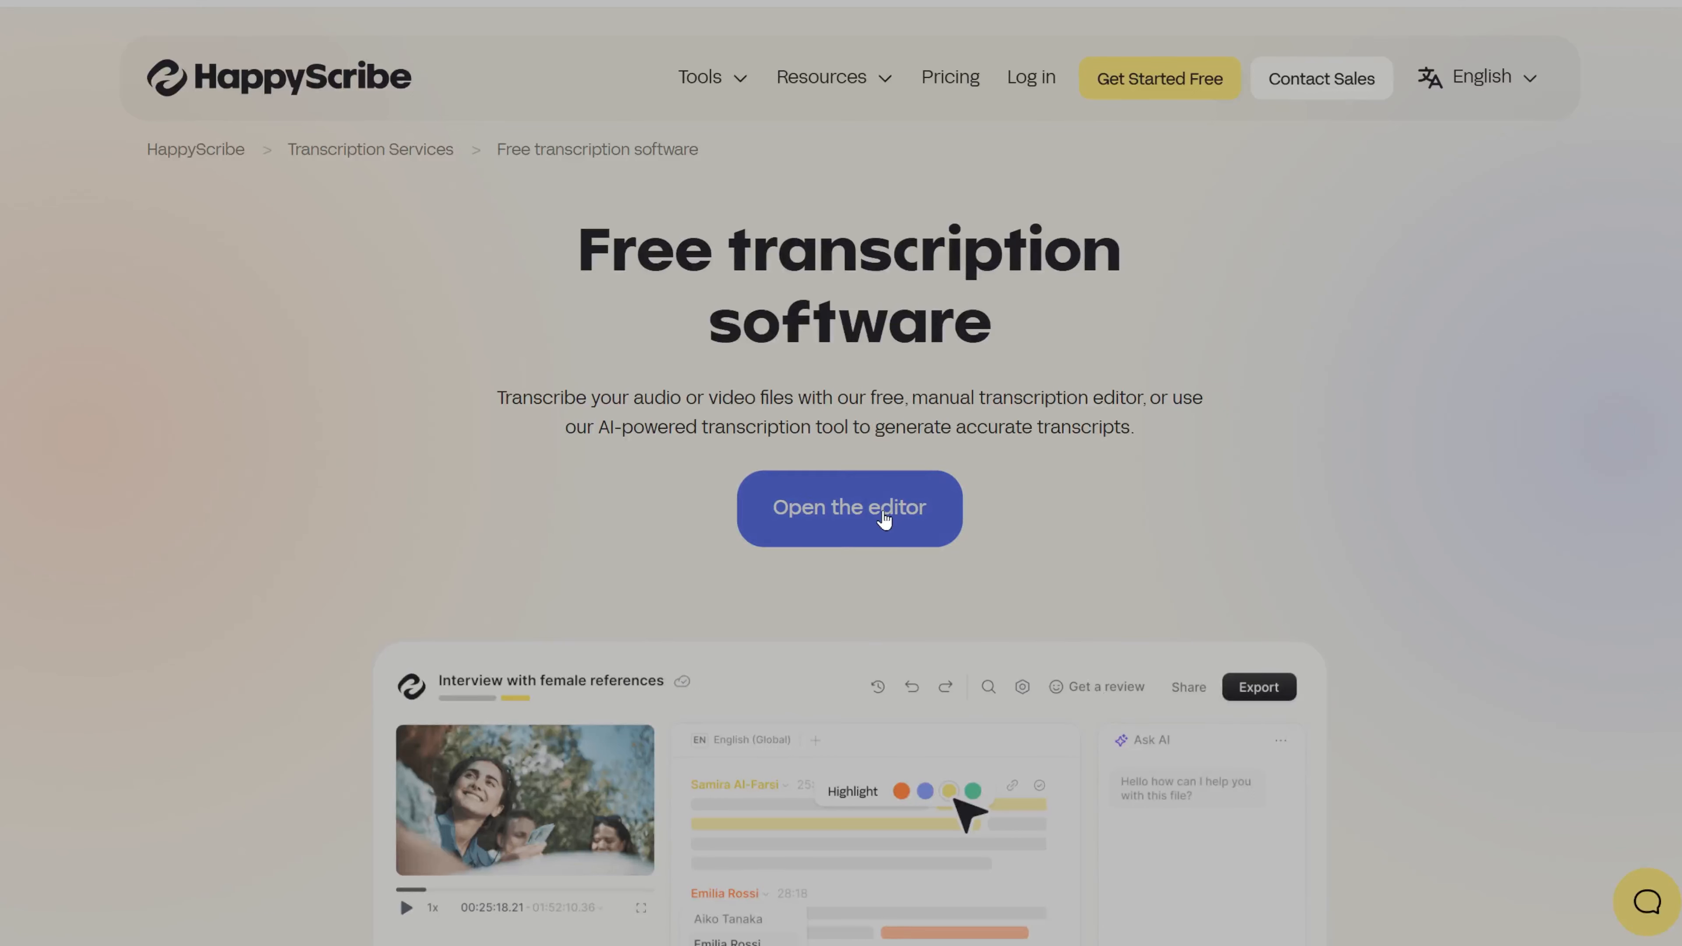
# Step: Open the free editor, choose Hebrew (Israel) as the language and close the welcome dialog
pyautogui.click(916, 509)
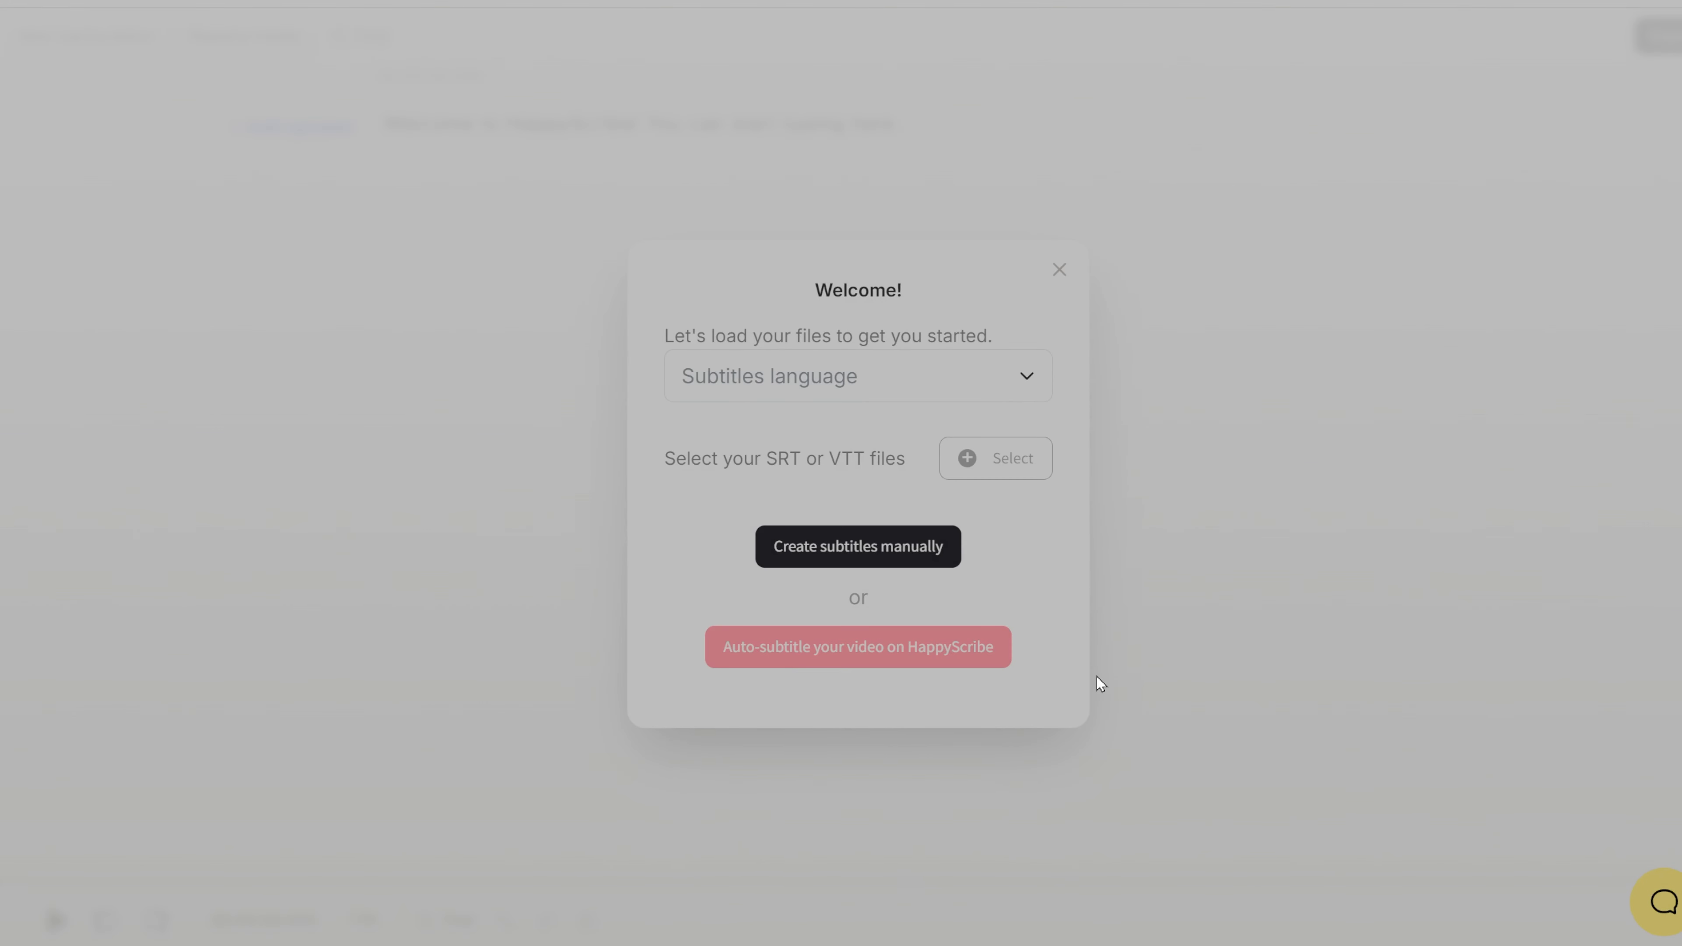
pyautogui.click(854, 388)
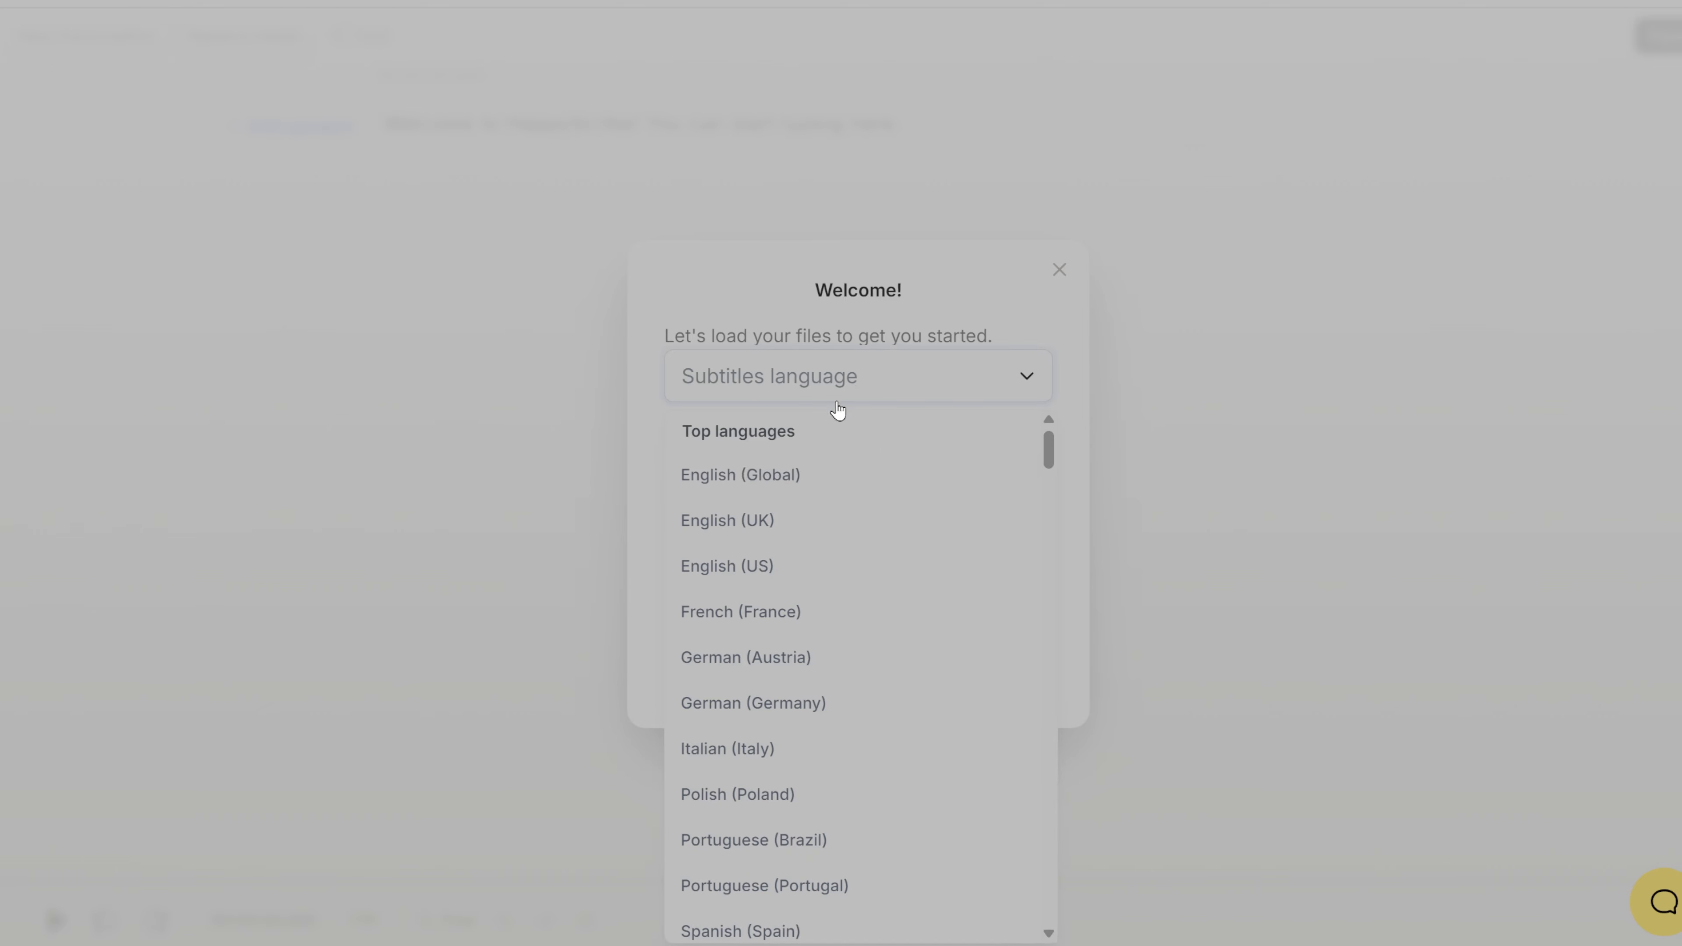
pyautogui.scroll(-15, 879, 828)
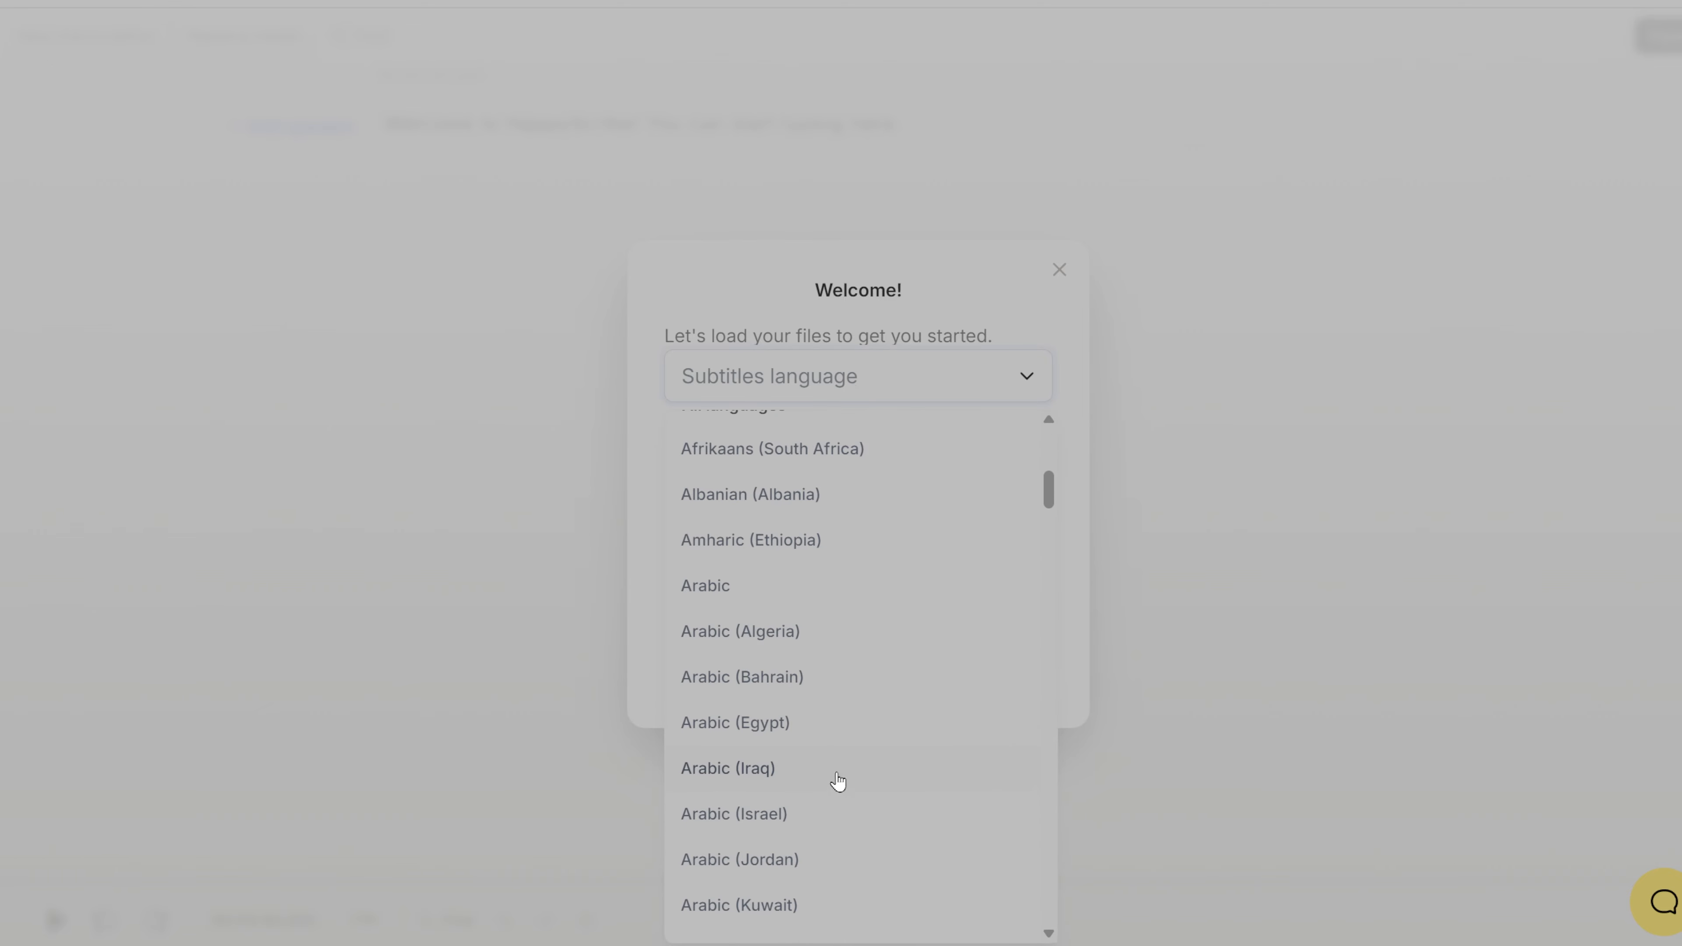
pyautogui.scroll(-4, 788, 727)
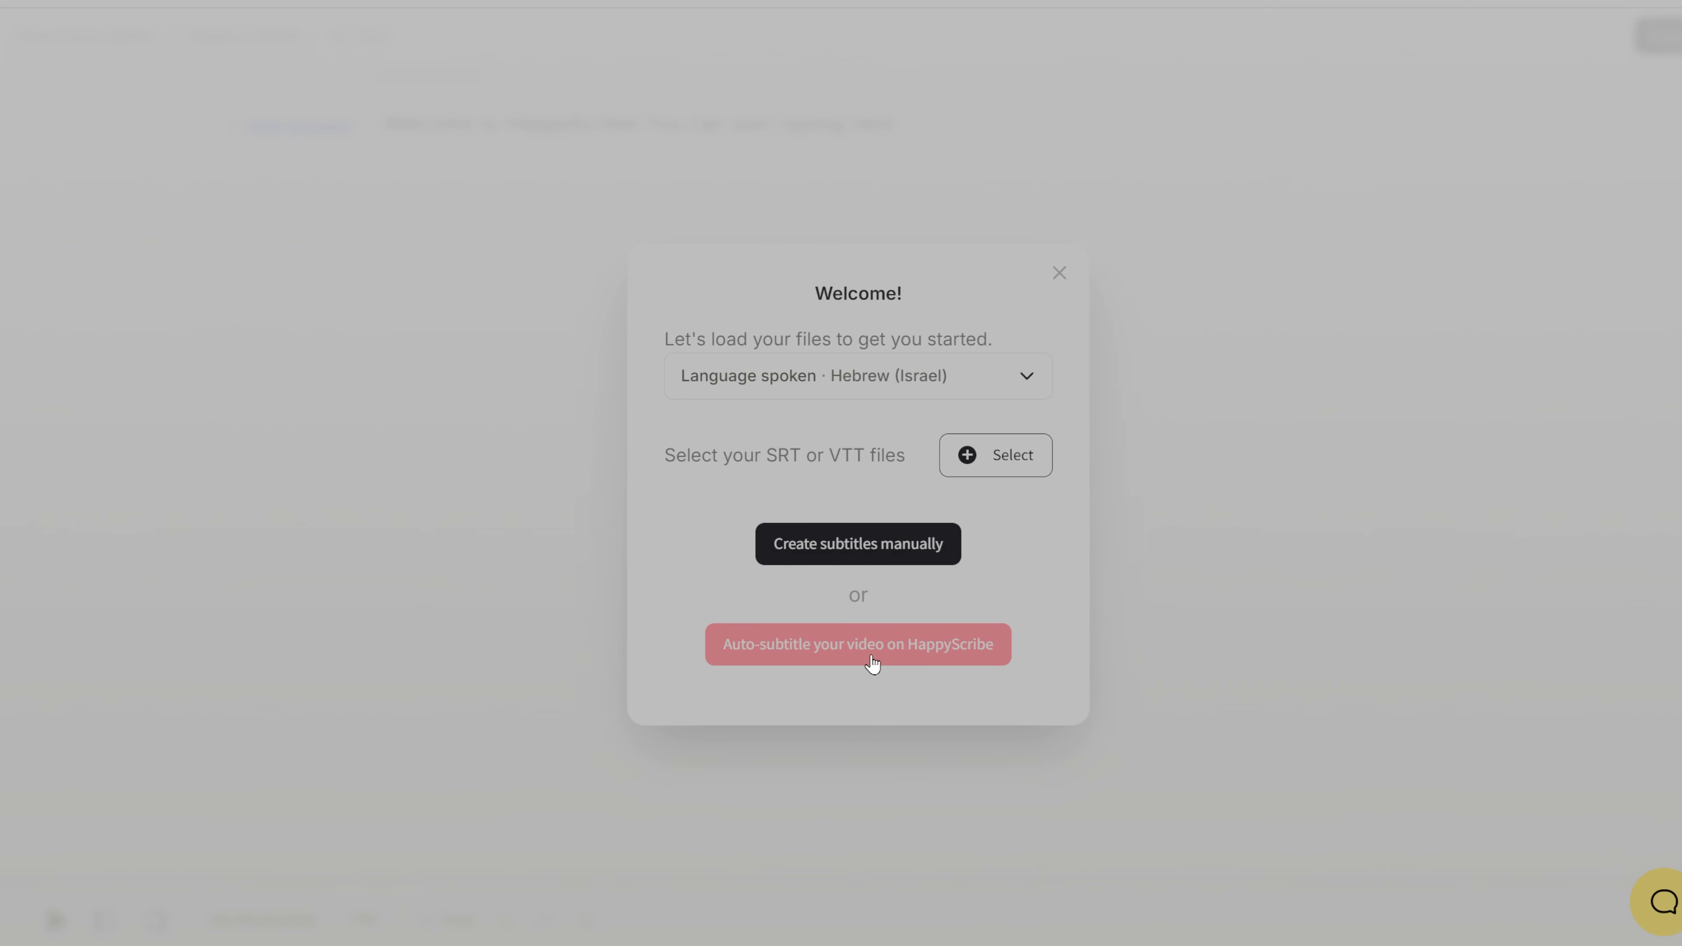
pyautogui.click(1095, 775)
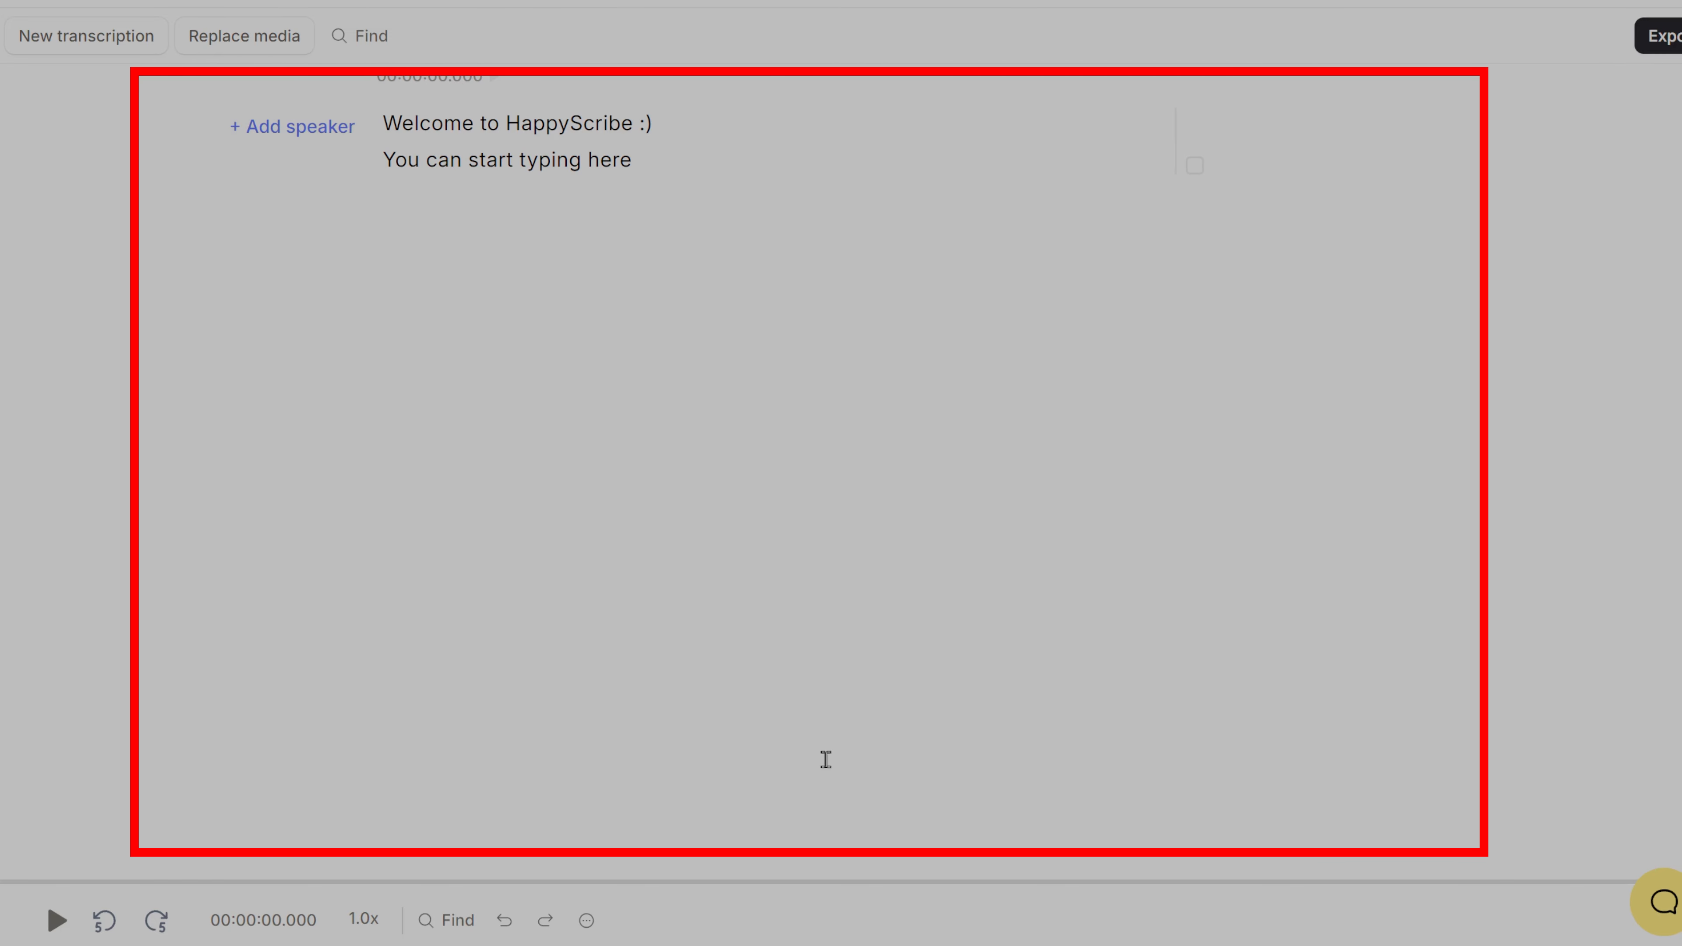
# Step: Add a speaker named "speaker 1" to the first paragraph
pyautogui.click(57, 921)
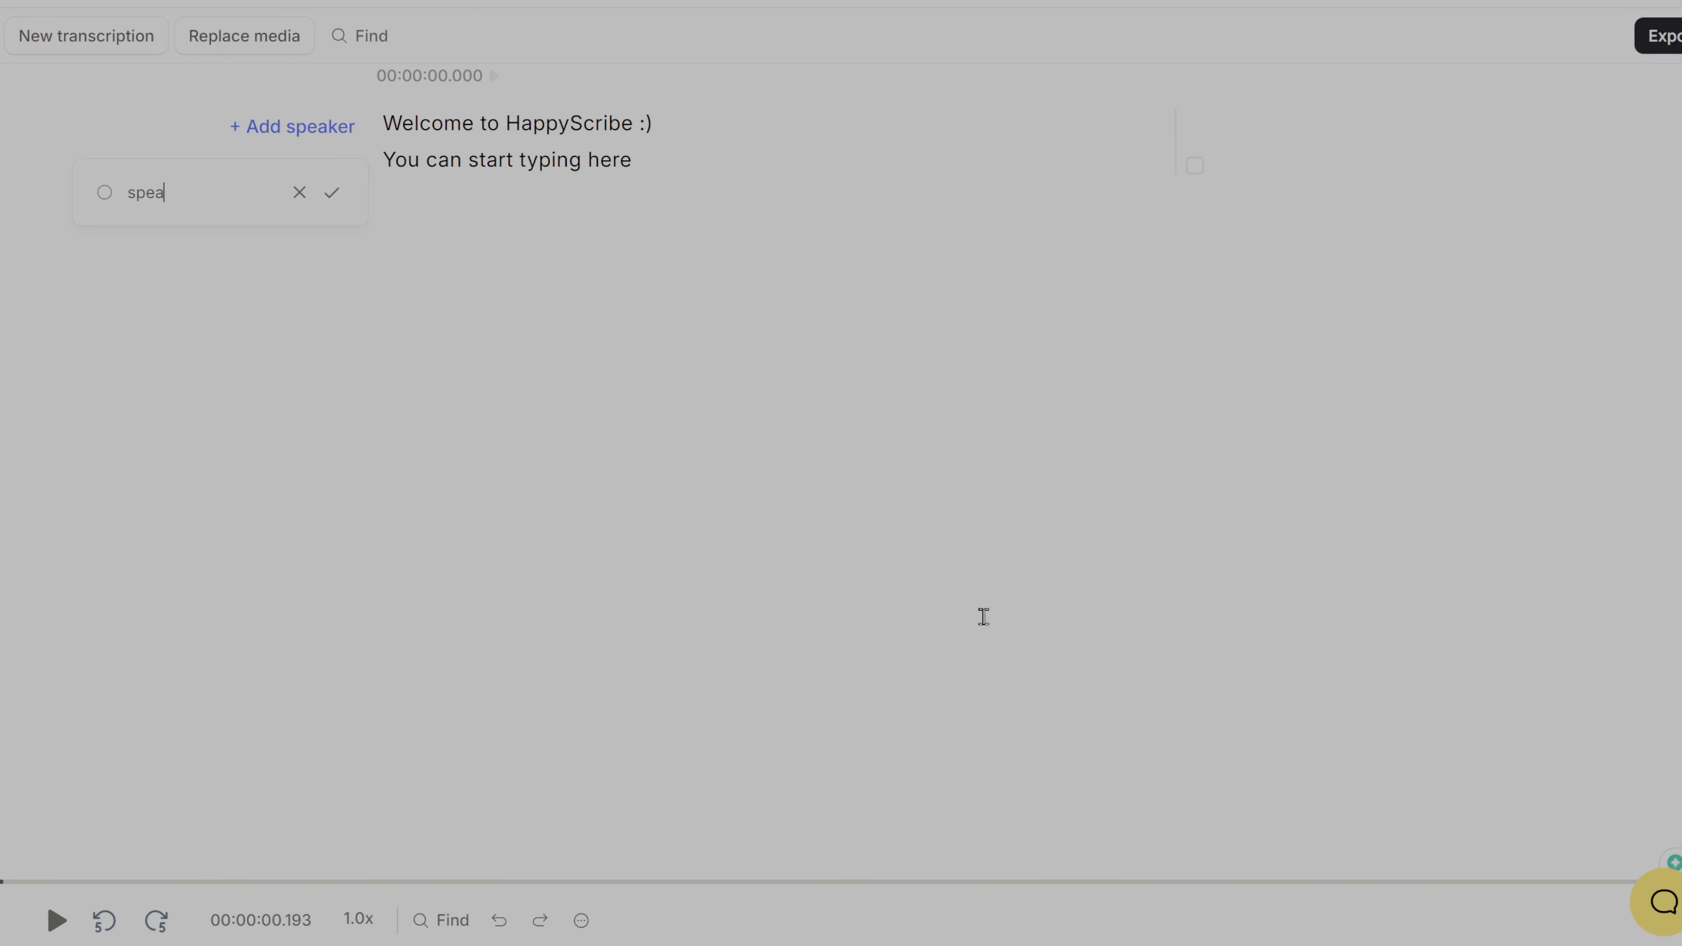
pyautogui.write('1')
pyautogui.press('Return')
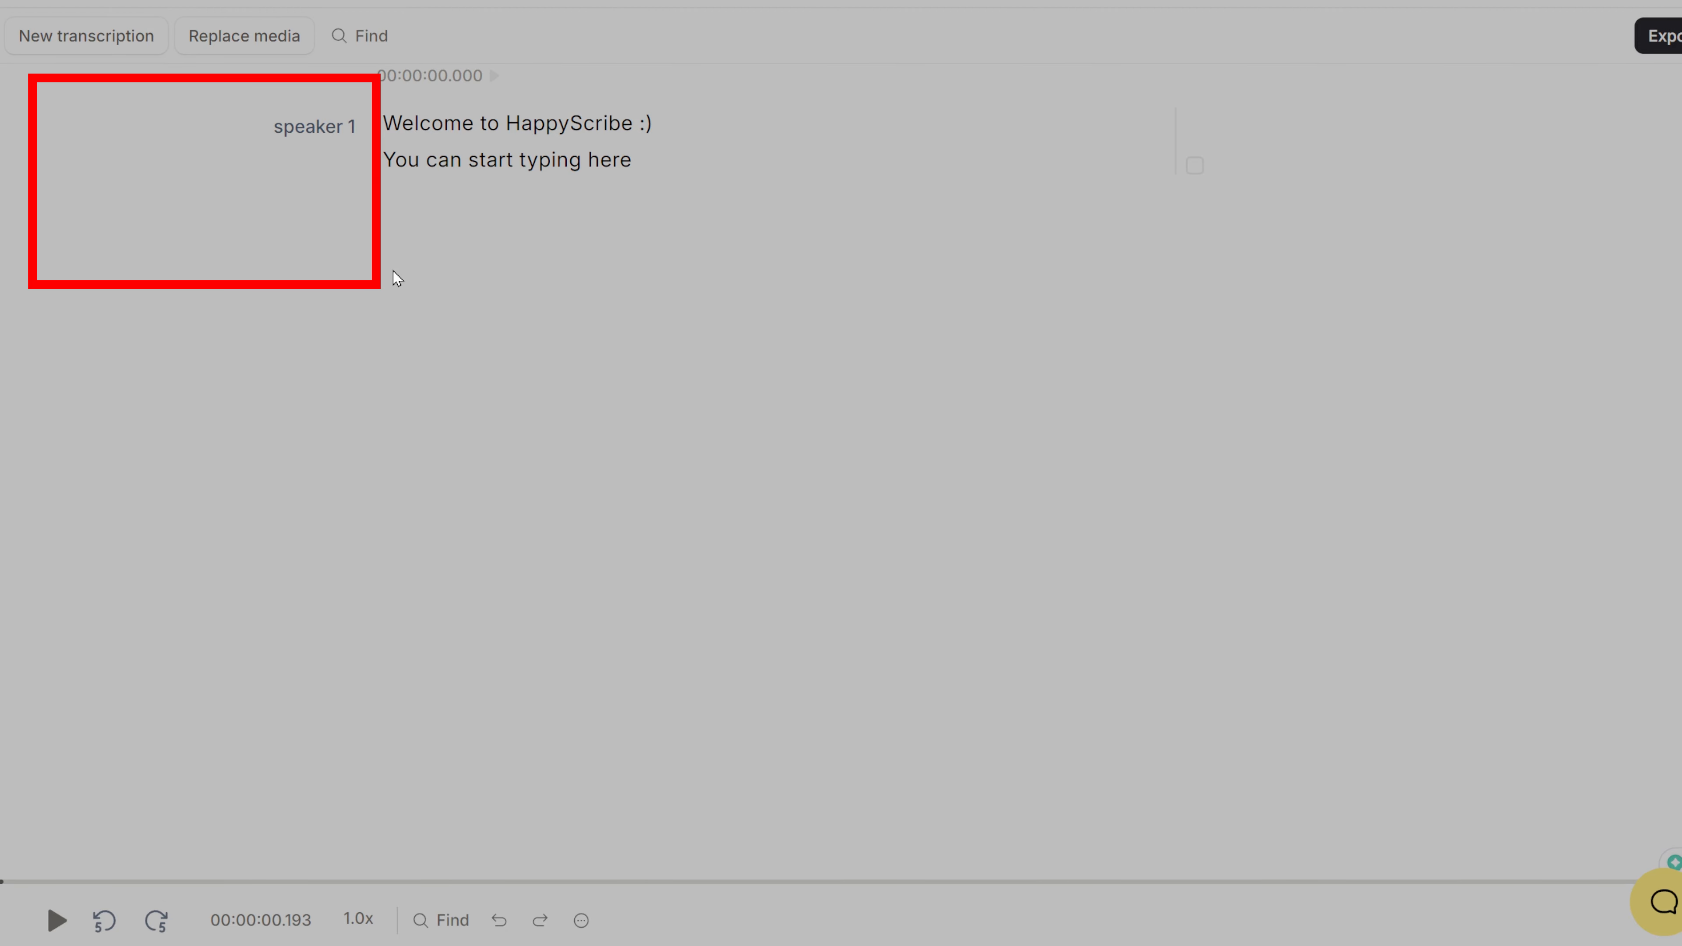
# Step: Replace the placeholder paragraph with the transcript text beginning "On the bar, you'll see all the editing options available."
pyautogui.moveTo(653, 159); pyautogui.dragTo(383, 147)
pyautogui.click(655, 166)
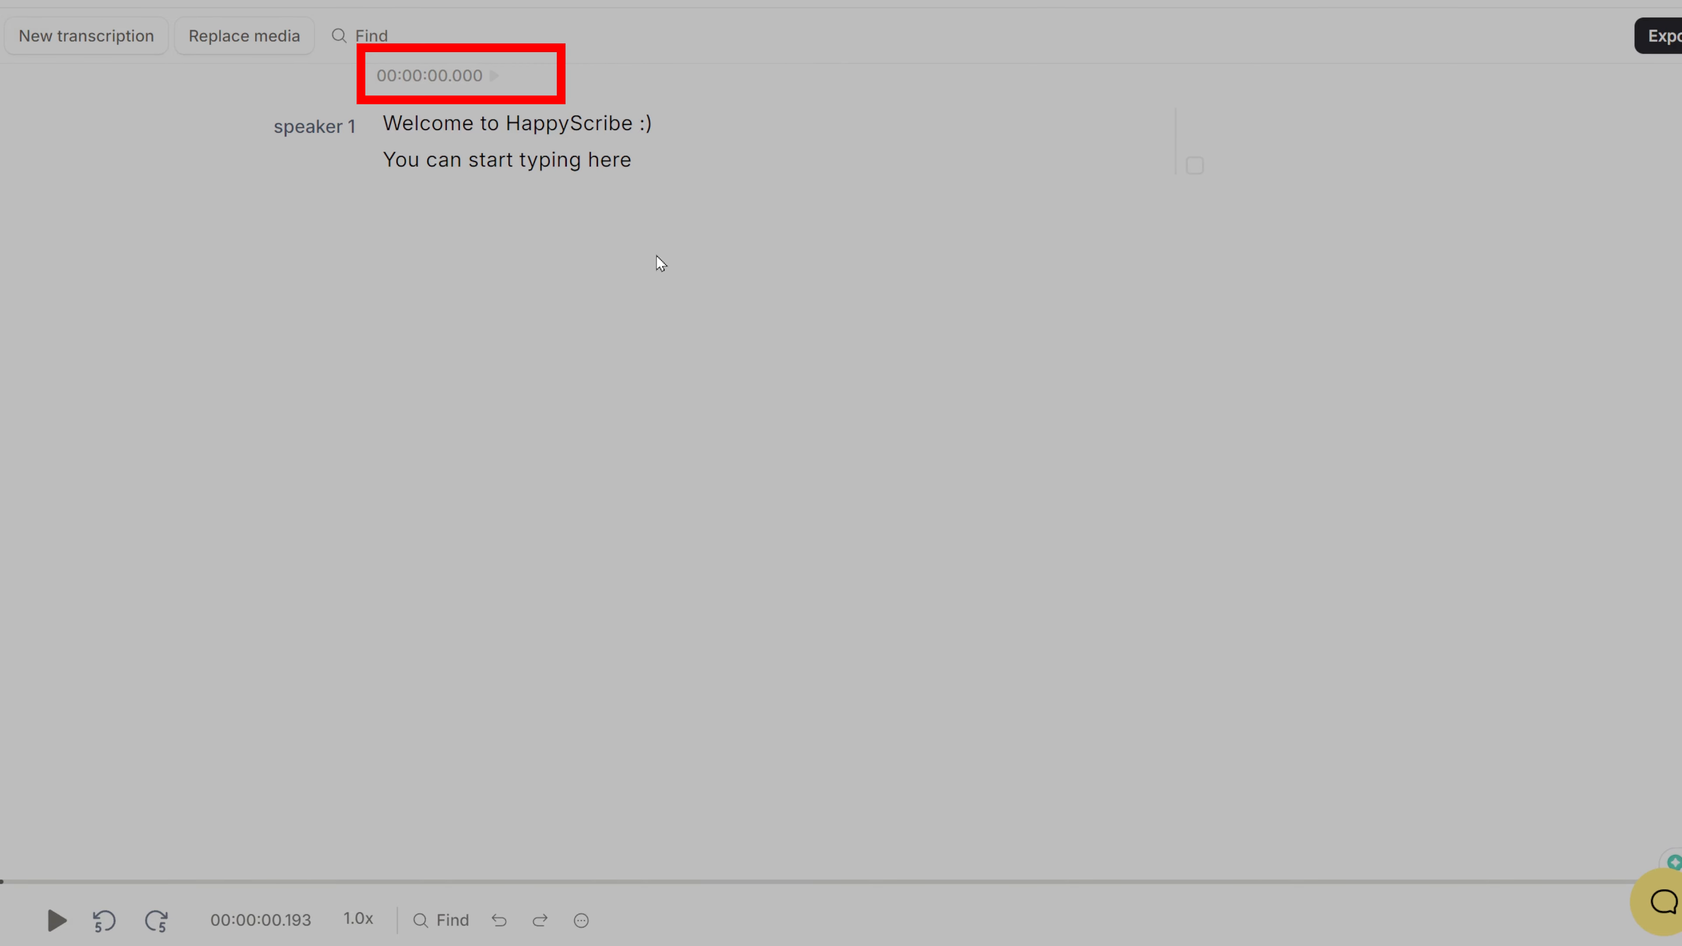
pyautogui.moveTo(632, 160)
pyautogui.mouseDown()
pyautogui.moveTo(376, 124)
pyautogui.moveTo(600, 158)
pyautogui.mouseUp()
pyautogui.click(385, 123)
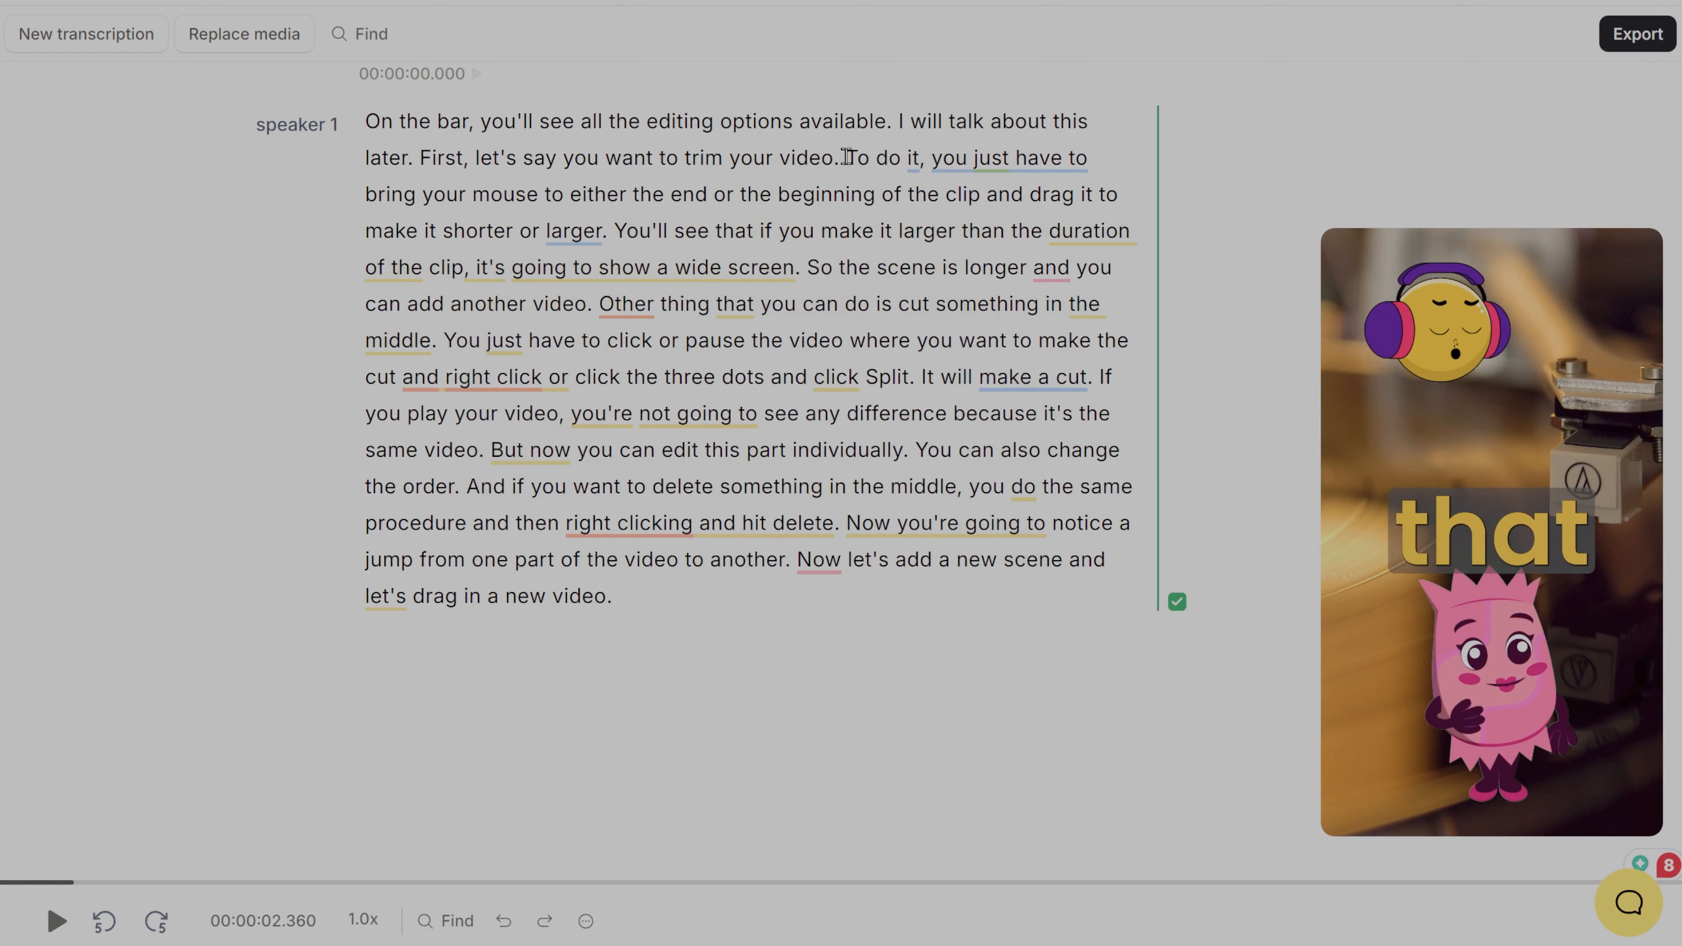
# Step: Split the transcript into new paragraphs before "To do it" and before "So the scene is longer"
pyautogui.click(847, 157)
pyautogui.press('Return')
pyautogui.click(1038, 270)
pyautogui.press('Return')
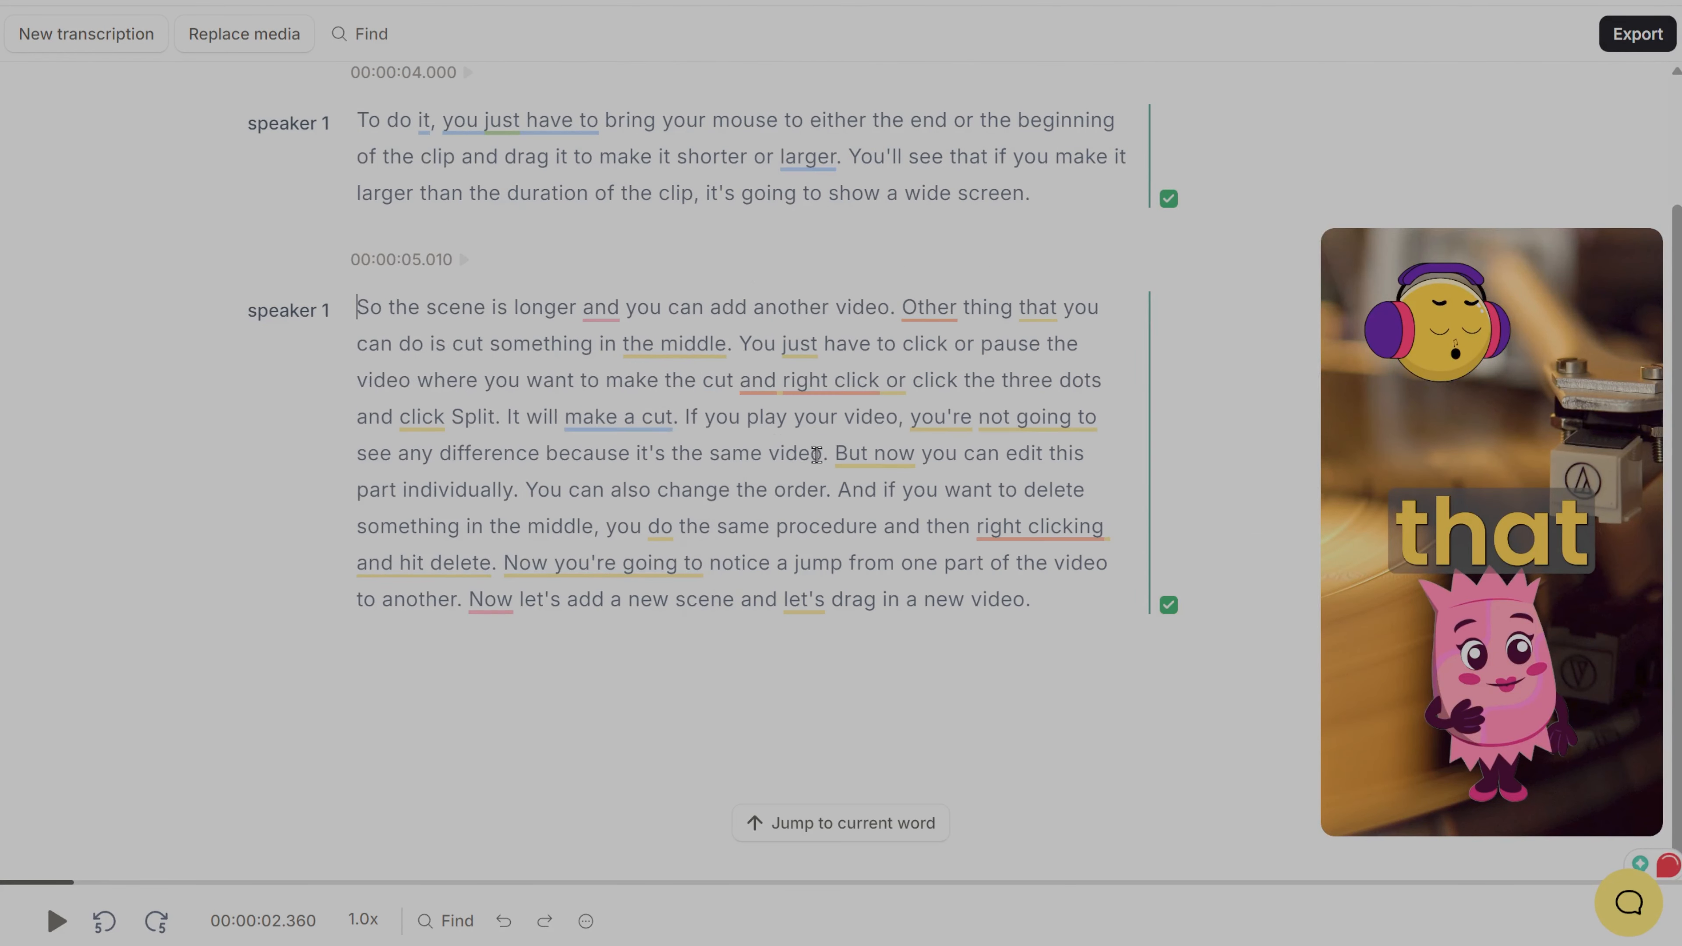
# Step: Split the remaining text into paragraphs before "You just have to click", "You can also change the order" and "Now let's add a new scene"
pyautogui.click(739, 344)
pyautogui.press('Return')
pyautogui.click(850, 453)
pyautogui.press('Return')
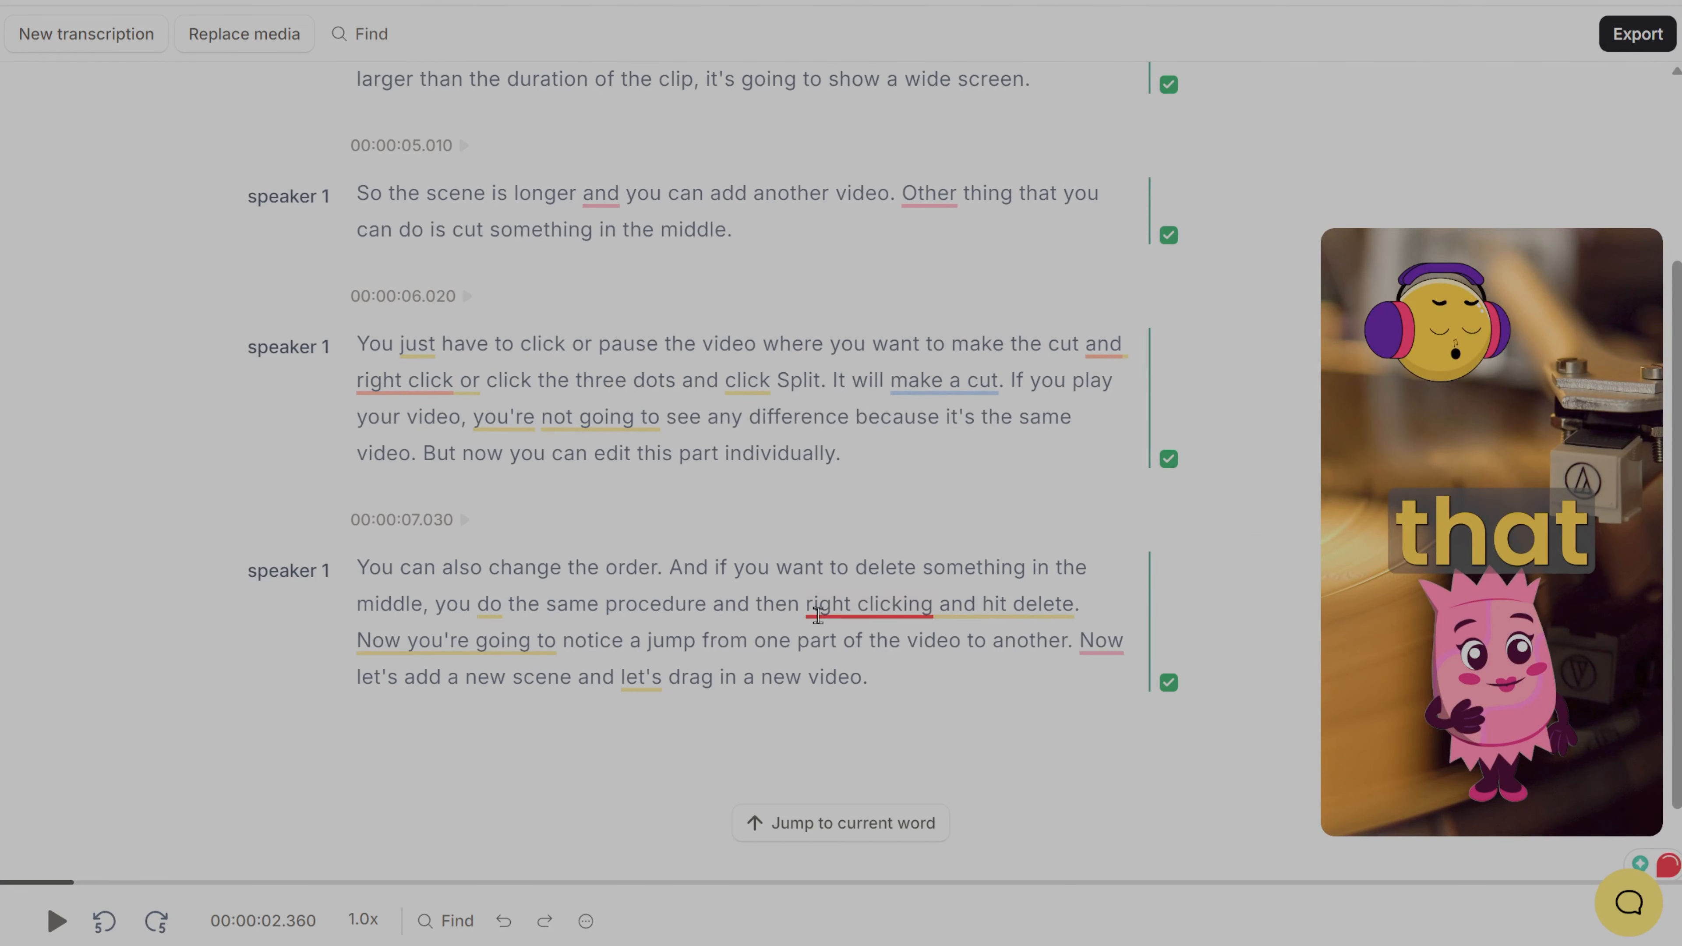
pyautogui.click(1081, 640)
pyautogui.press('Return')
# Step: Assign "speaker 2" to the paragraphs at 00:00:04.000 and 00:00:06.020
pyautogui.scroll(4, 295, 232)
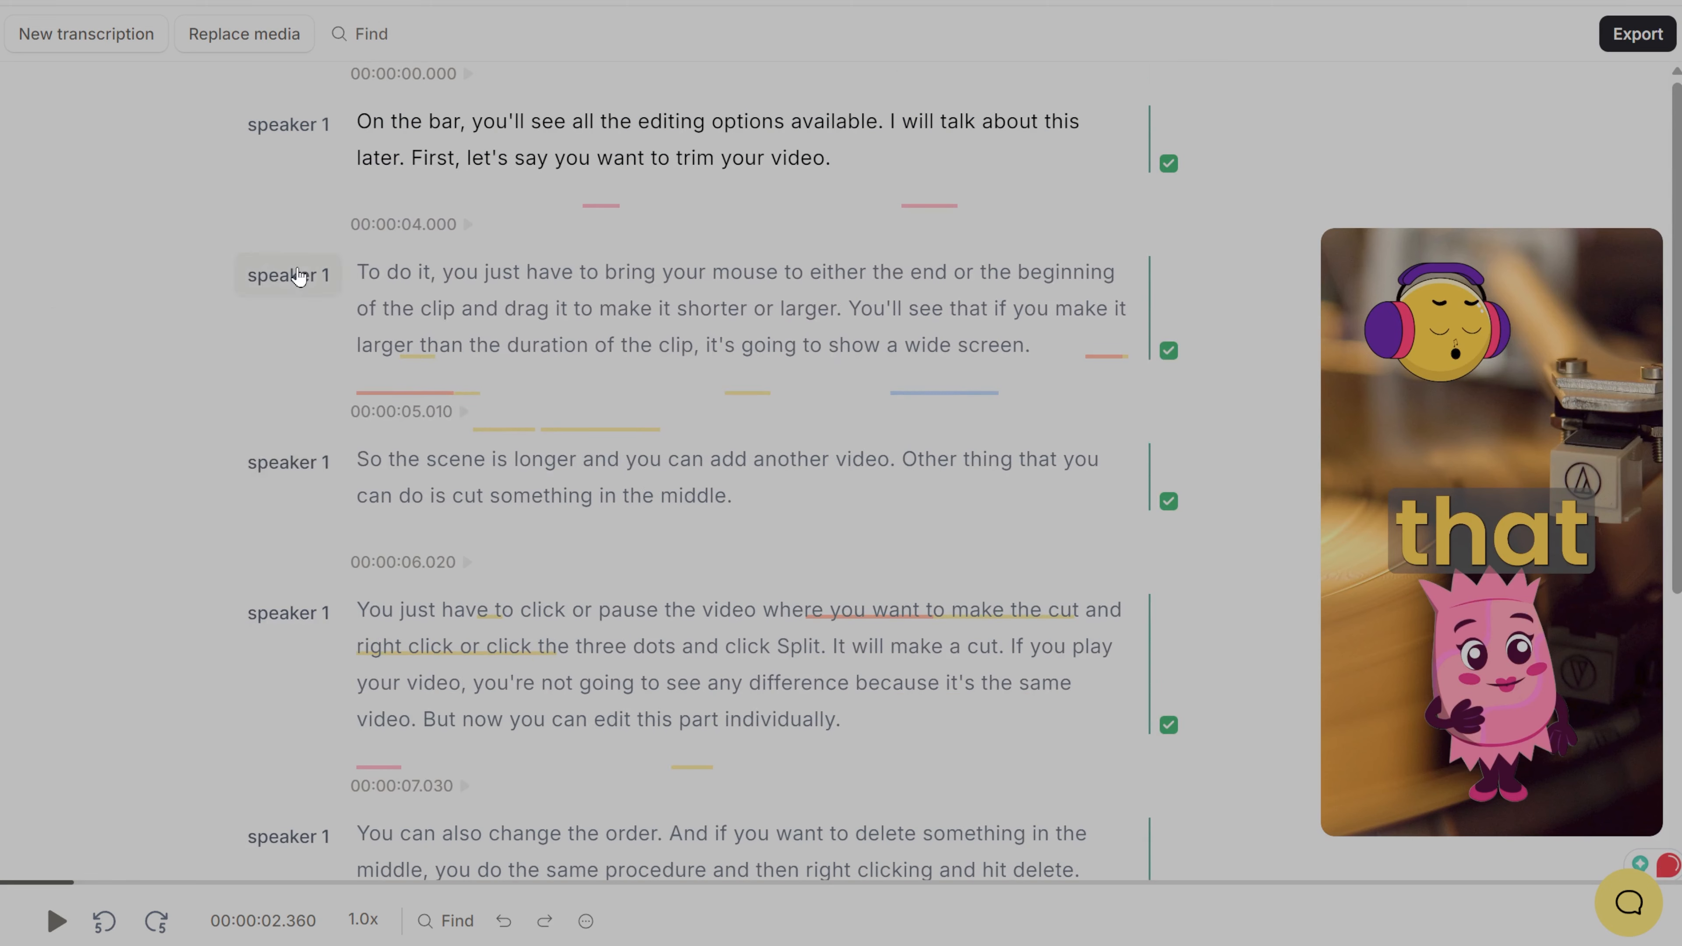
pyautogui.click(299, 275)
pyautogui.click(225, 391)
pyautogui.write('spea')
pyautogui.press('Return')
pyautogui.click(134, 612)
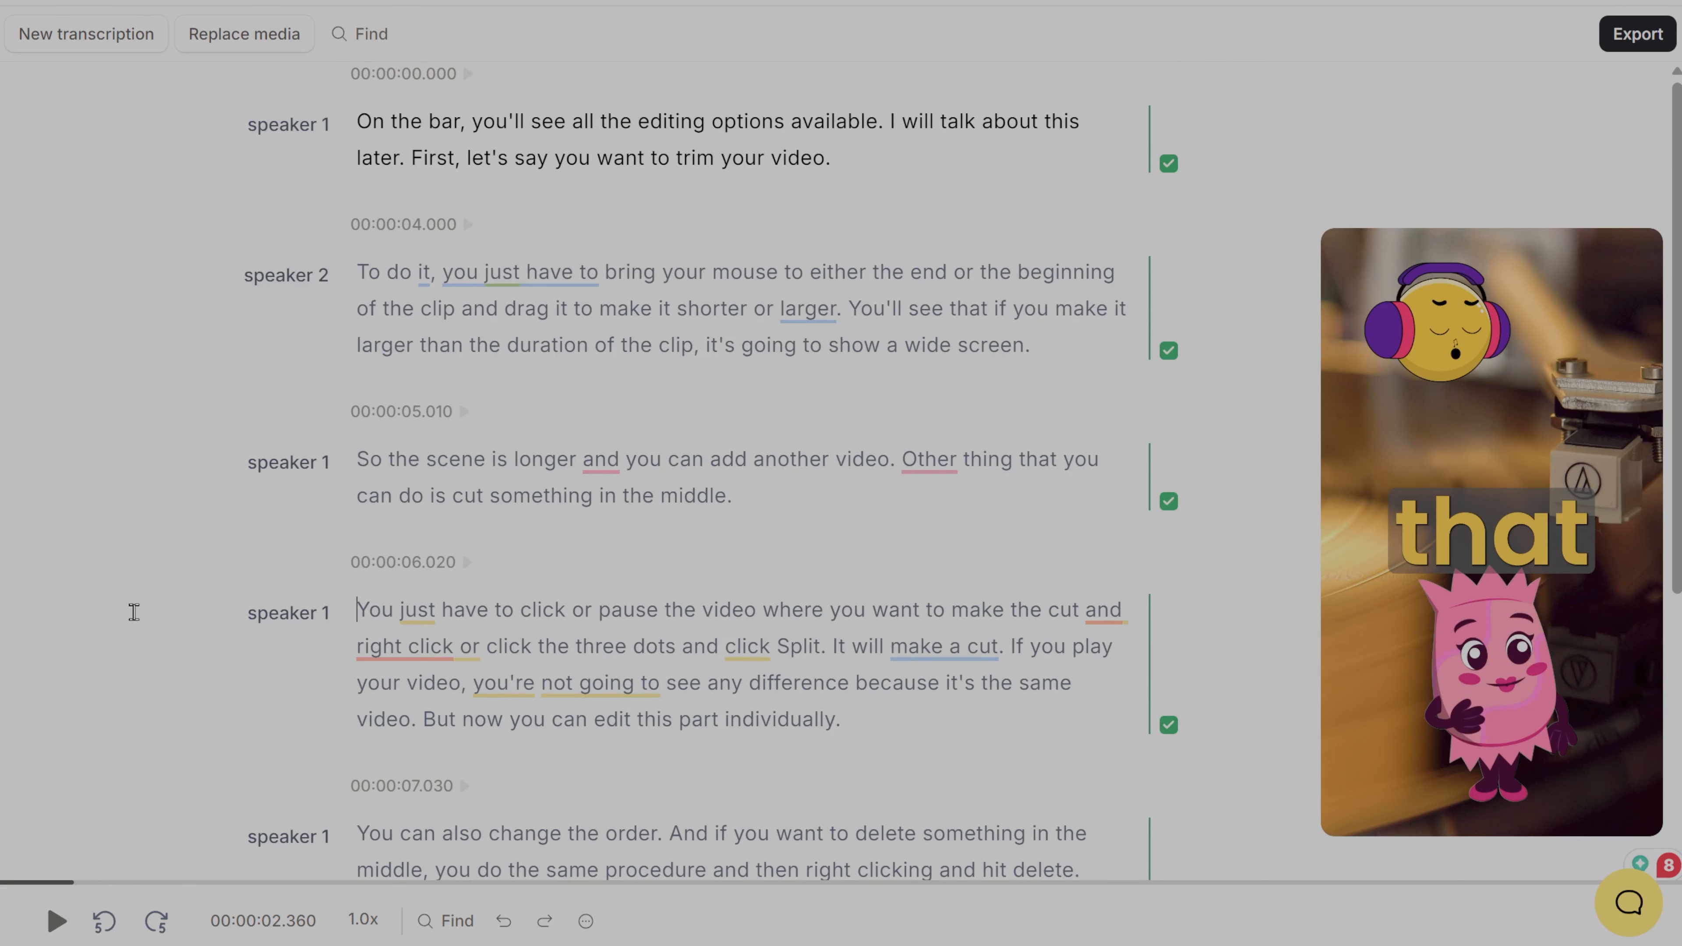
pyautogui.click(288, 612)
pyautogui.click(159, 729)
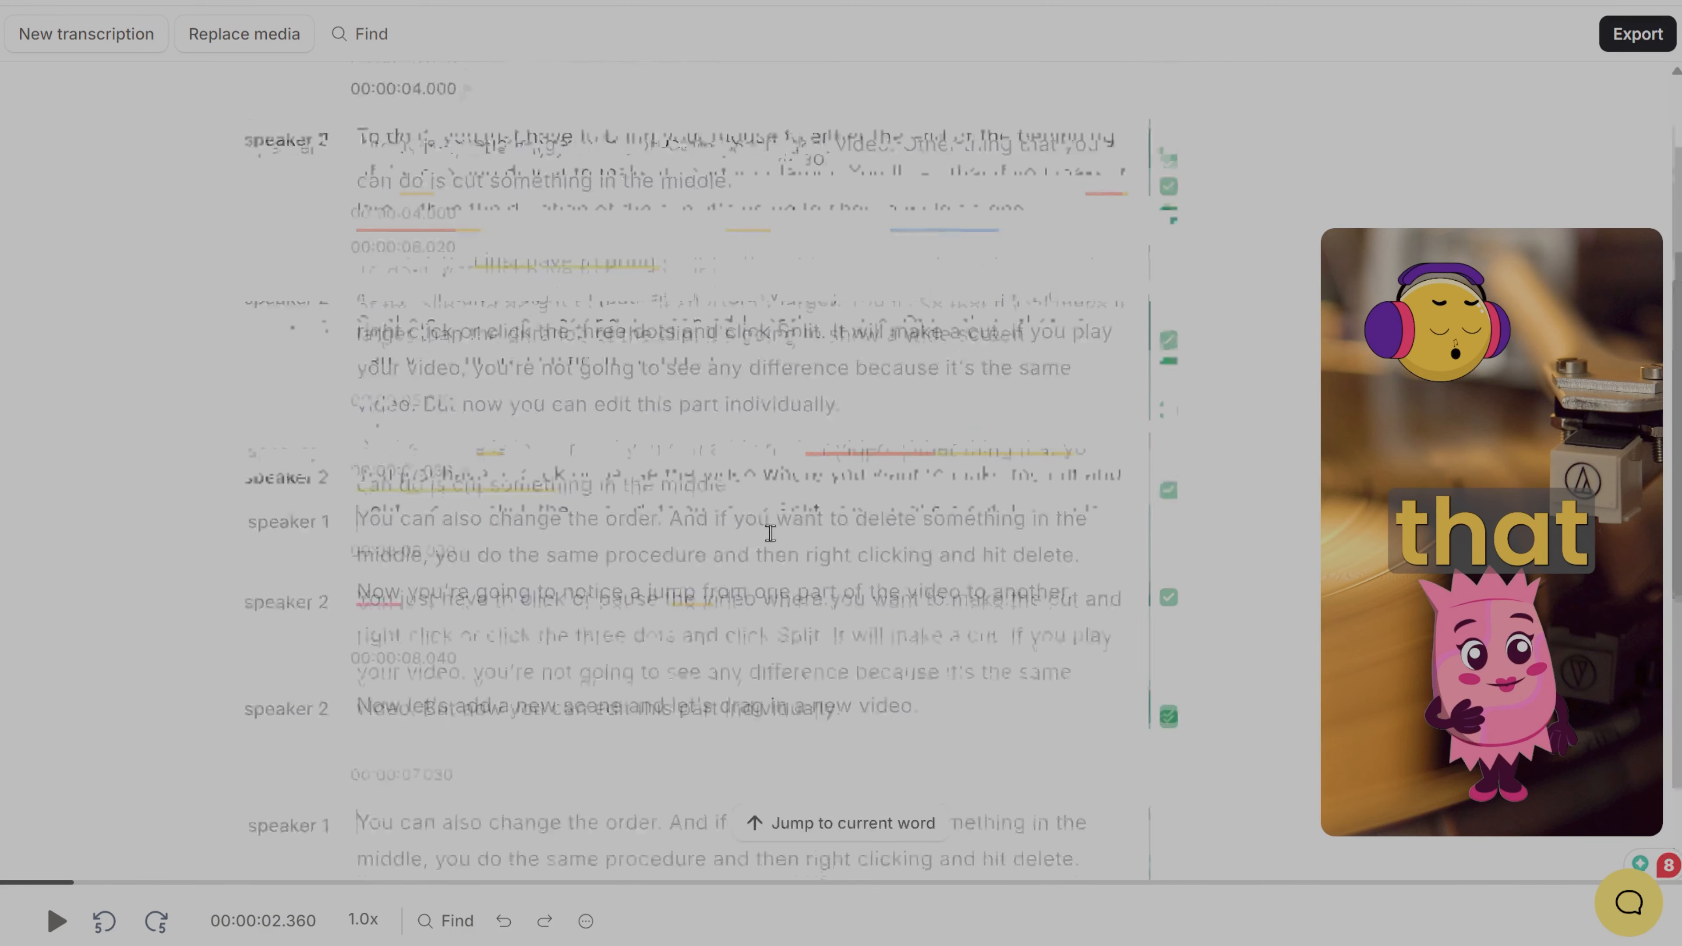
# Step: Clear the reviewed marks of the first three paragraphs and mark them as reviewed again
pyautogui.click(1169, 163)
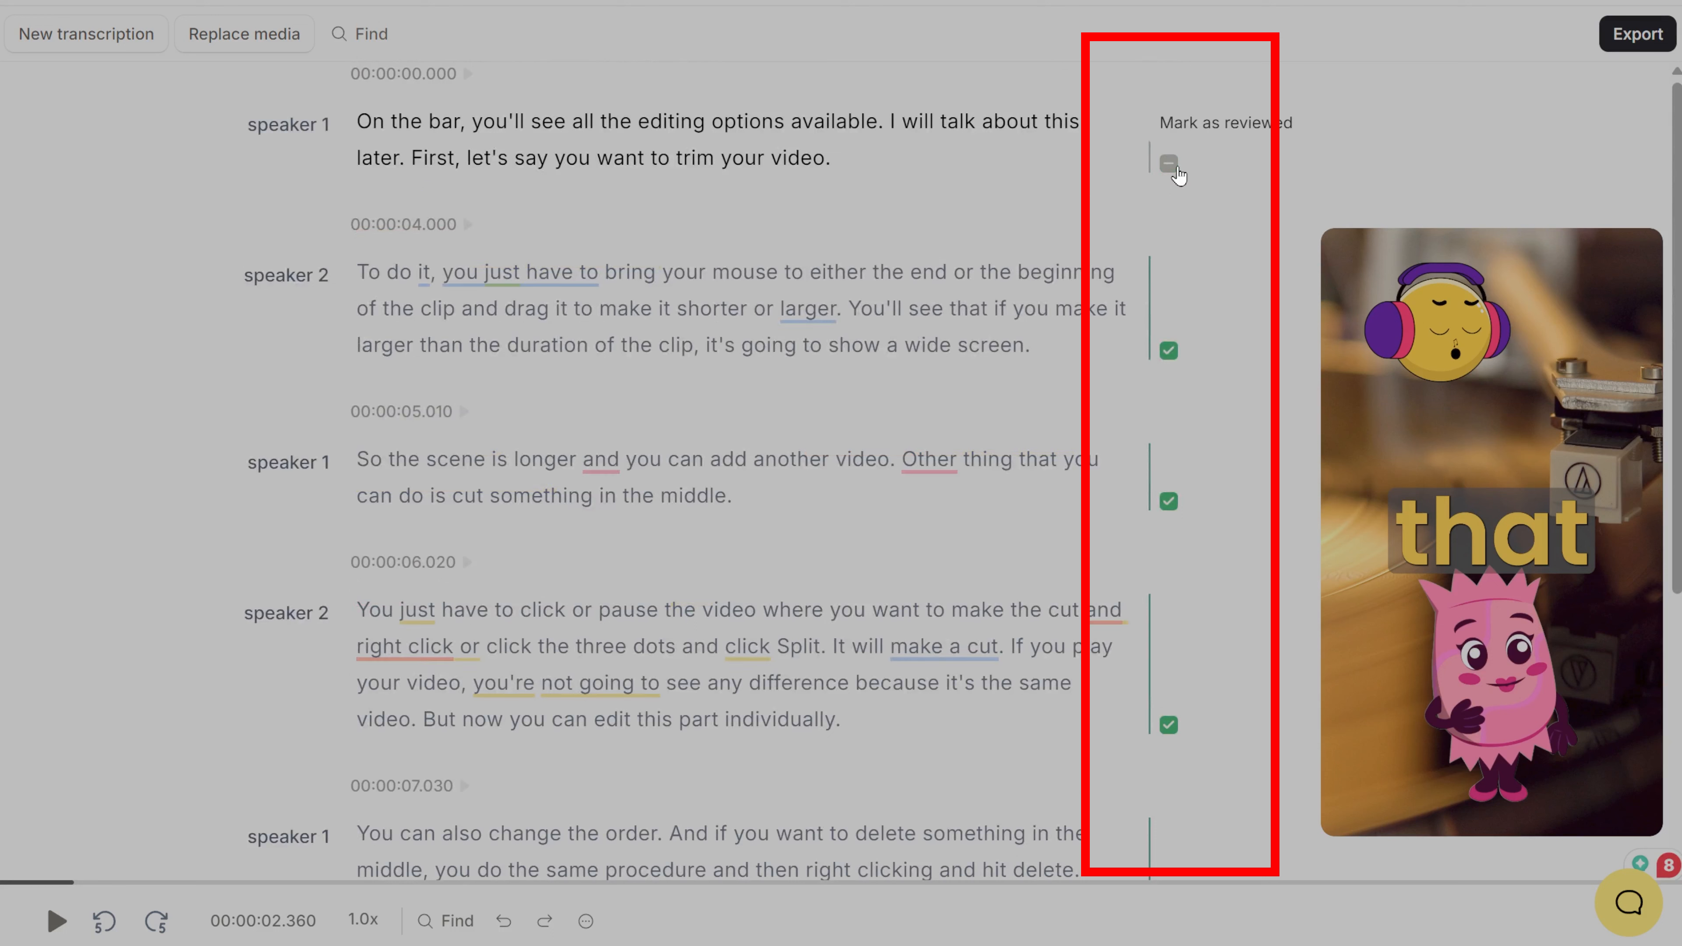
pyautogui.click(1169, 350)
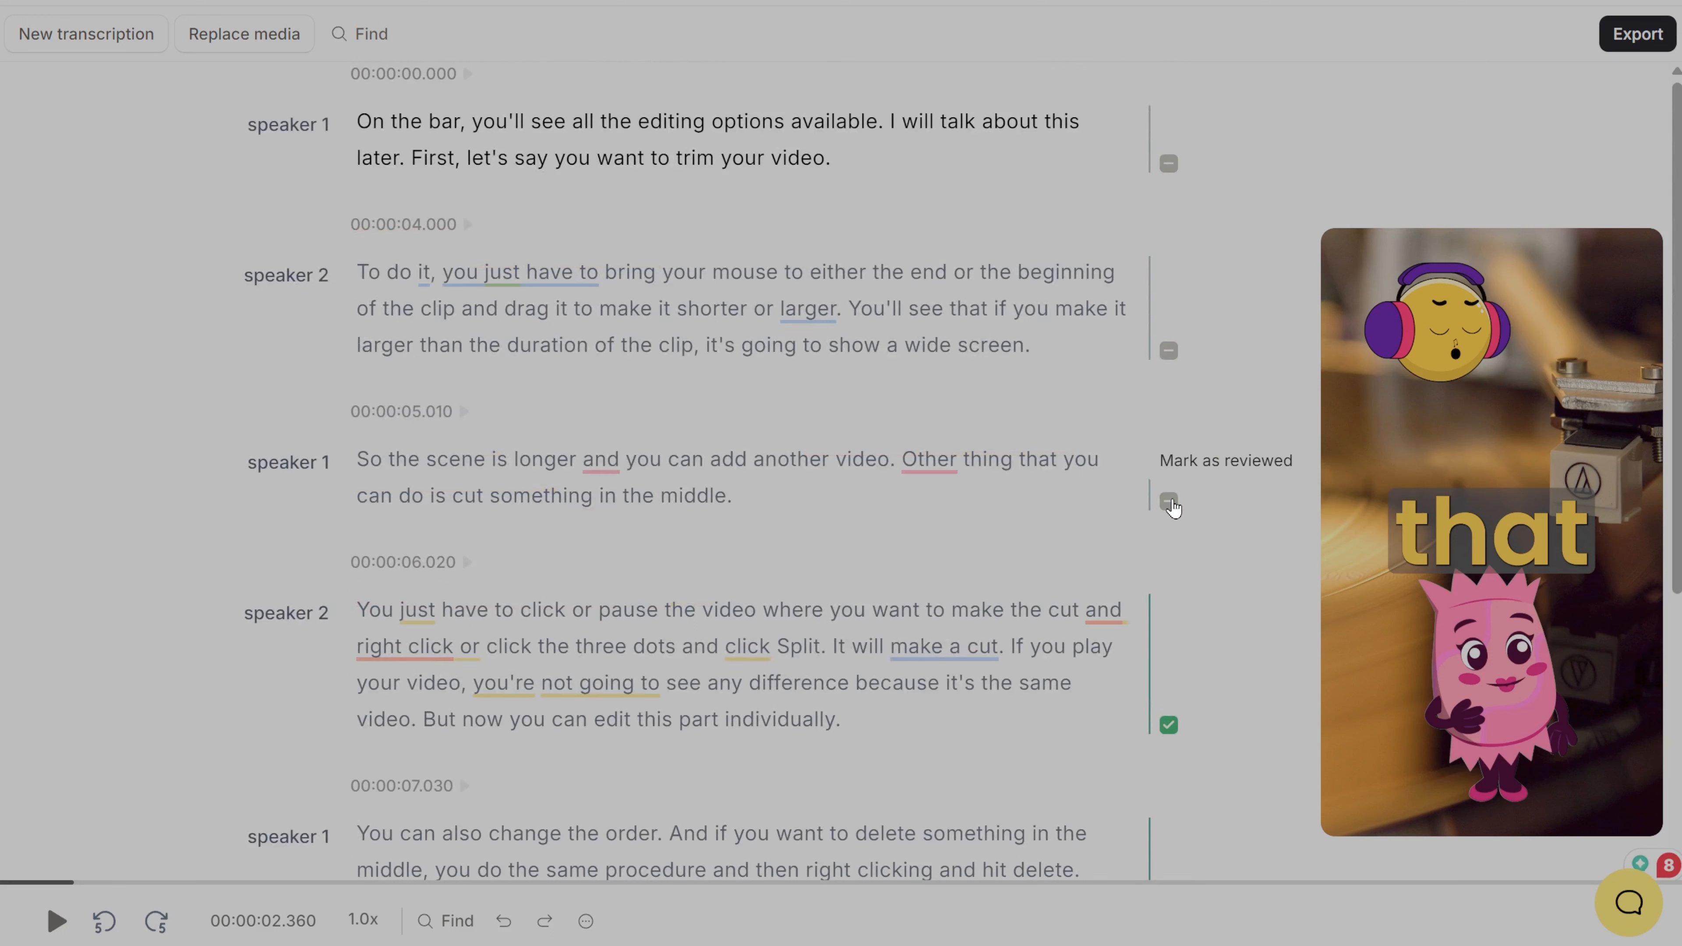
pyautogui.click(1169, 501)
pyautogui.click(1169, 163)
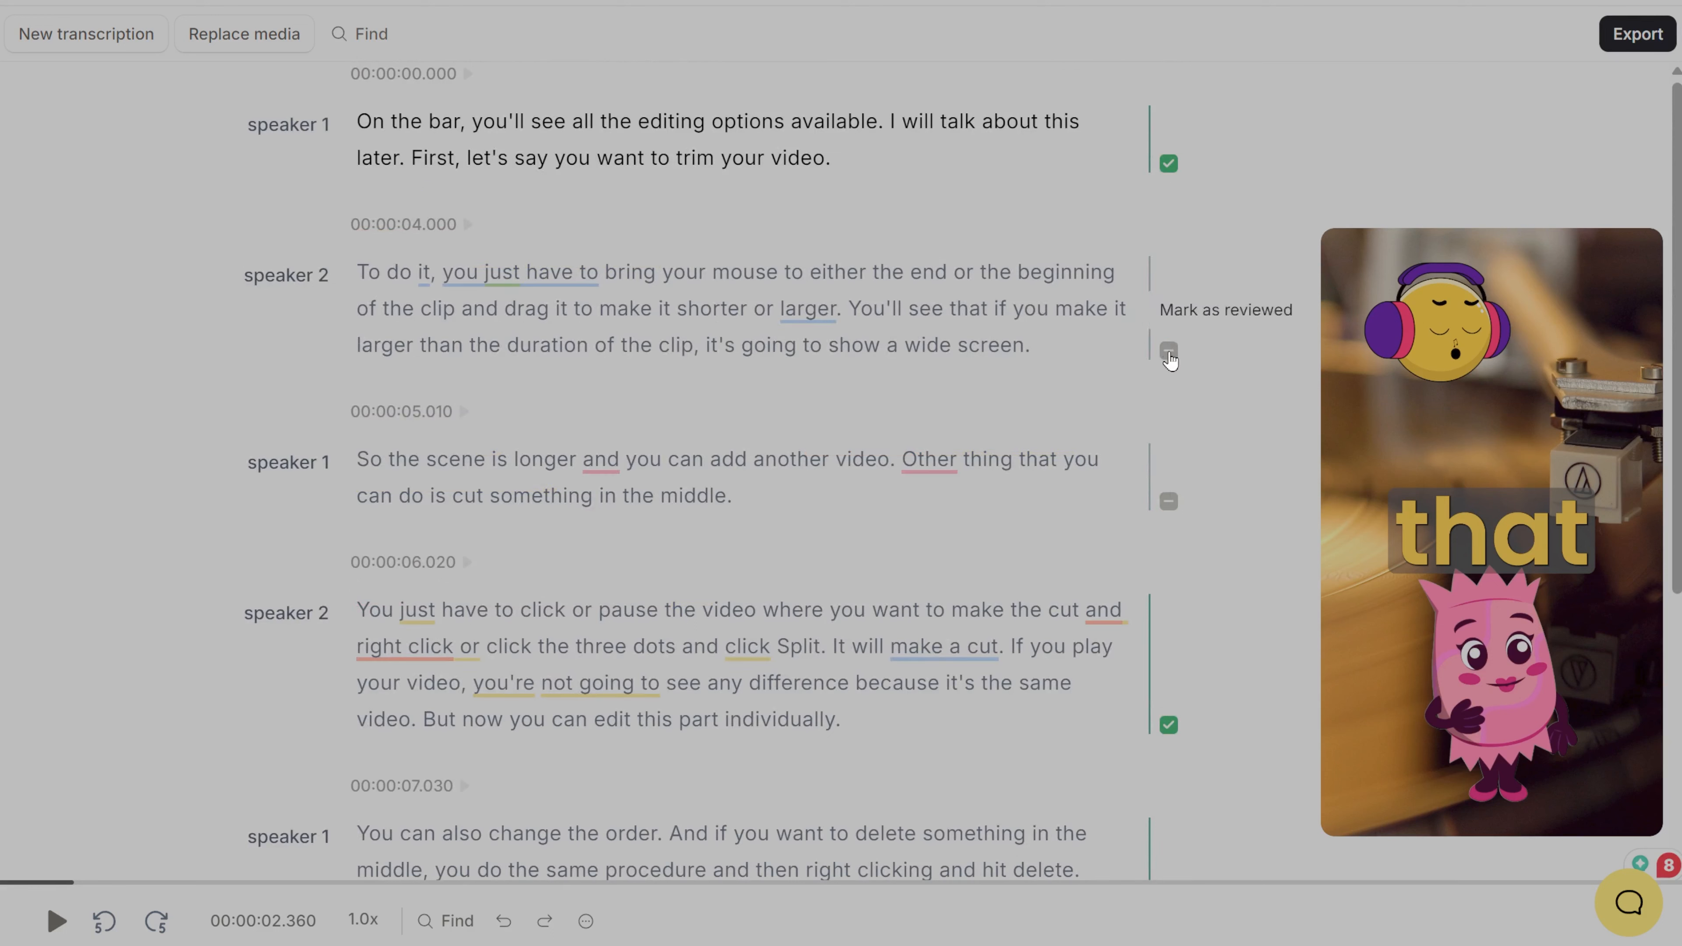
pyautogui.click(1169, 350)
pyautogui.click(1169, 502)
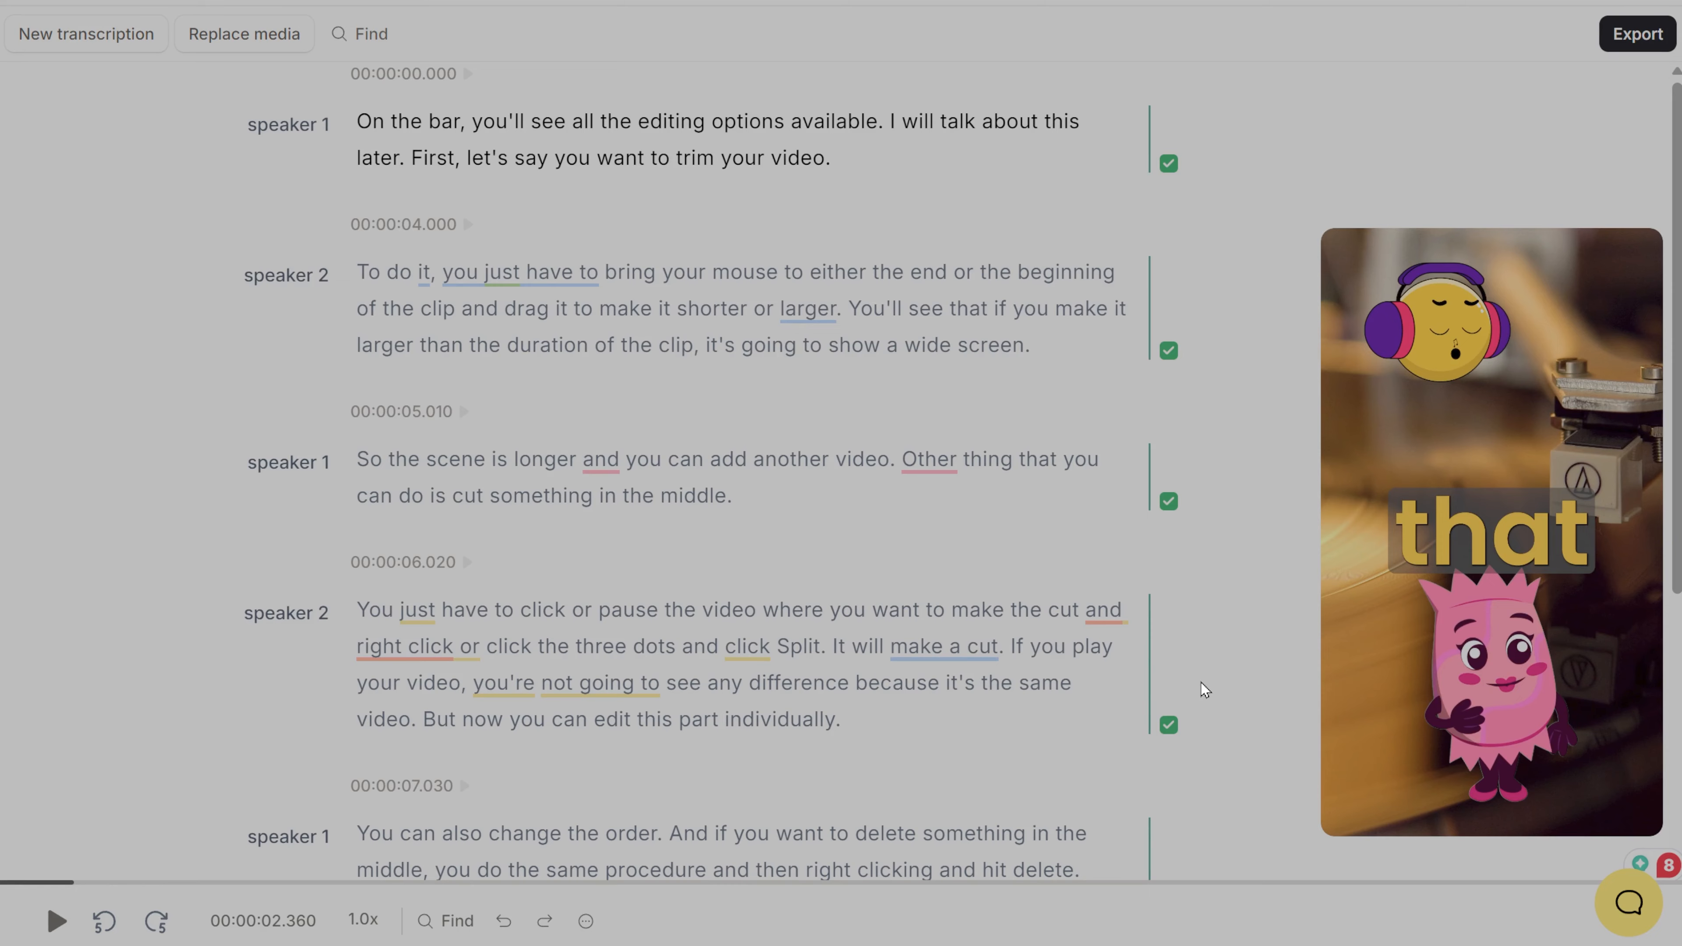
pyautogui.scroll(-5, 1213, 676)
pyautogui.scroll(5, 1220, 673)
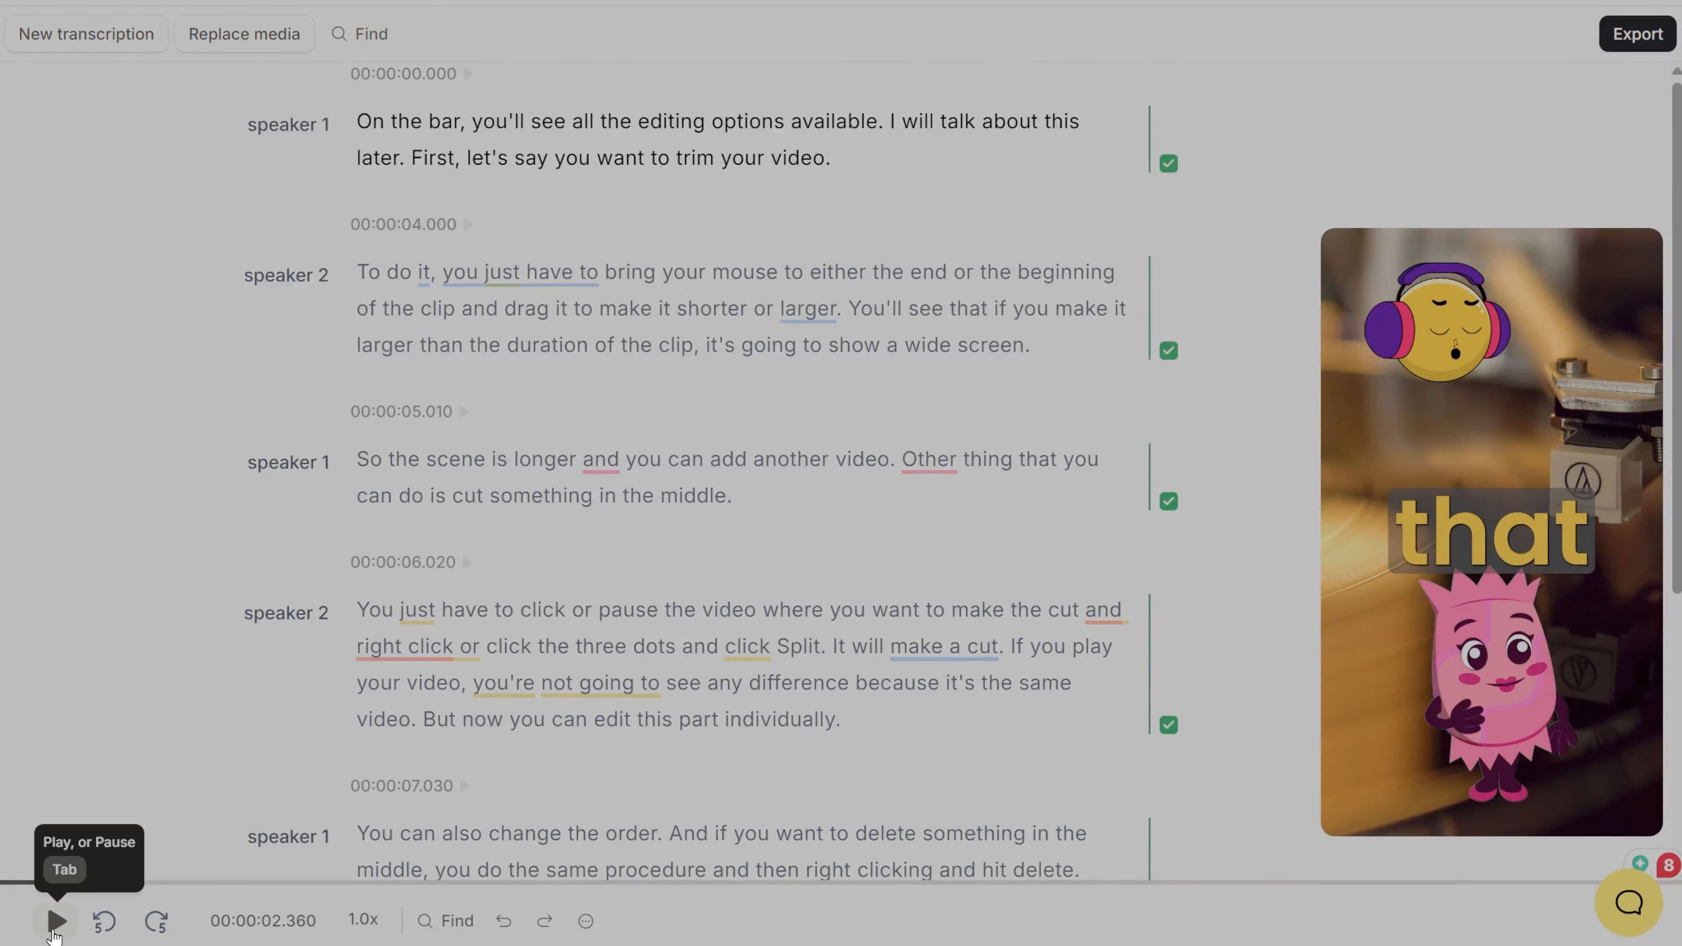
# Step: Play the video, rewind it by 5 seconds and view the playback speed options
pyautogui.click(56, 921)
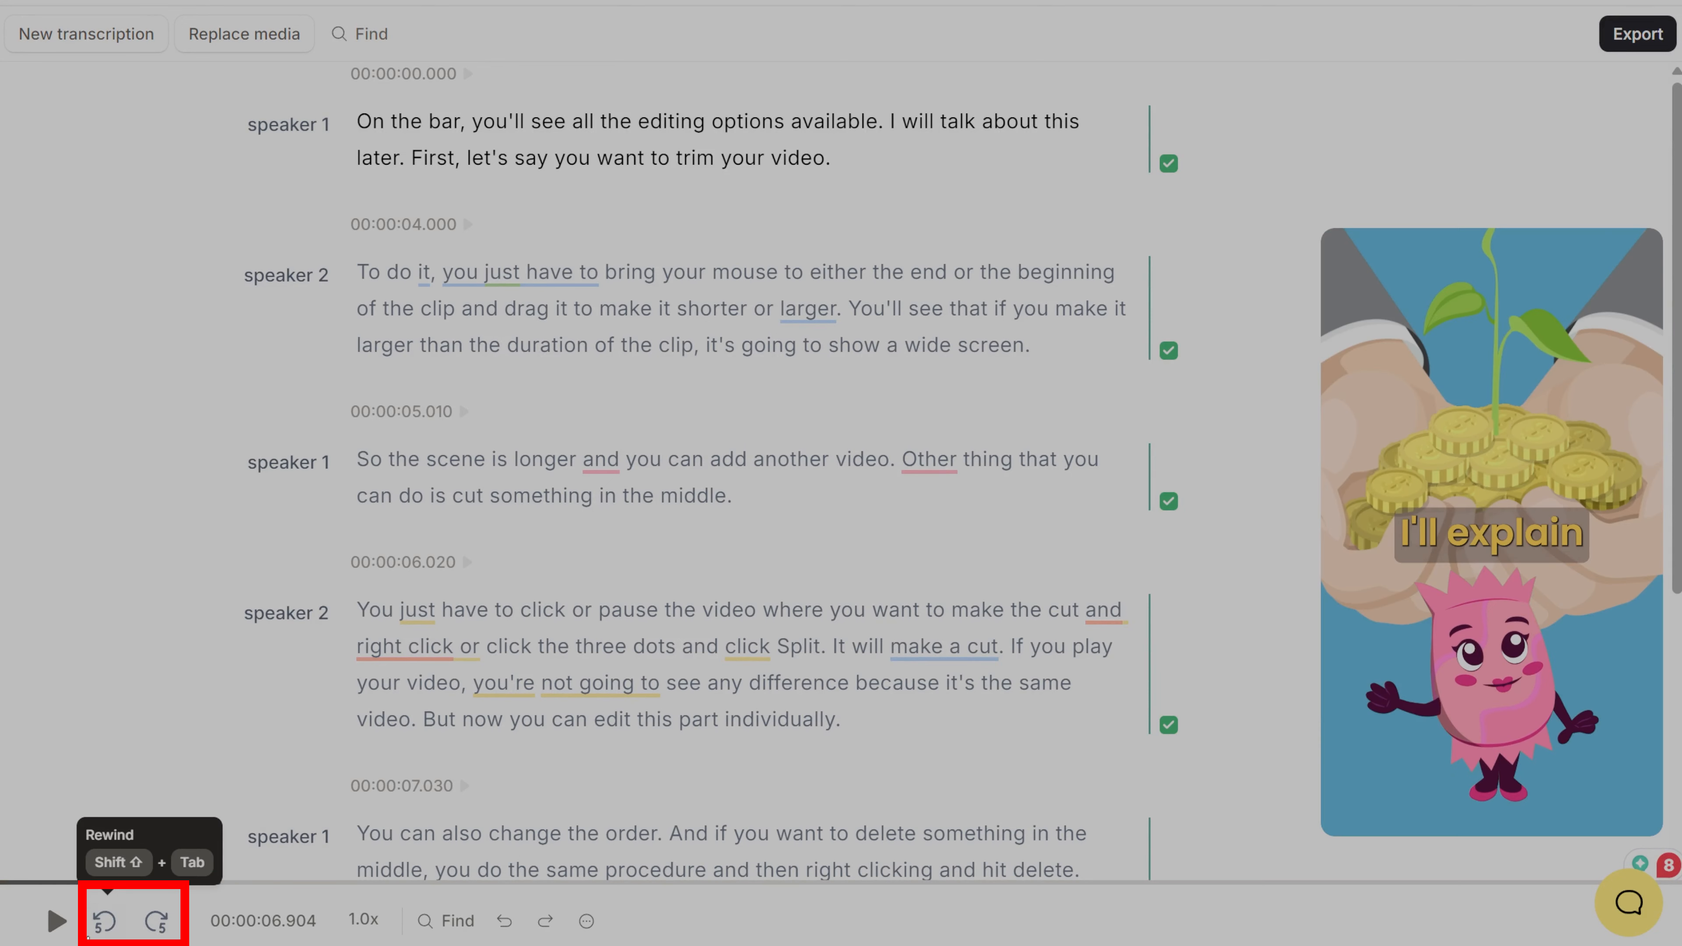
pyautogui.click(101, 925)
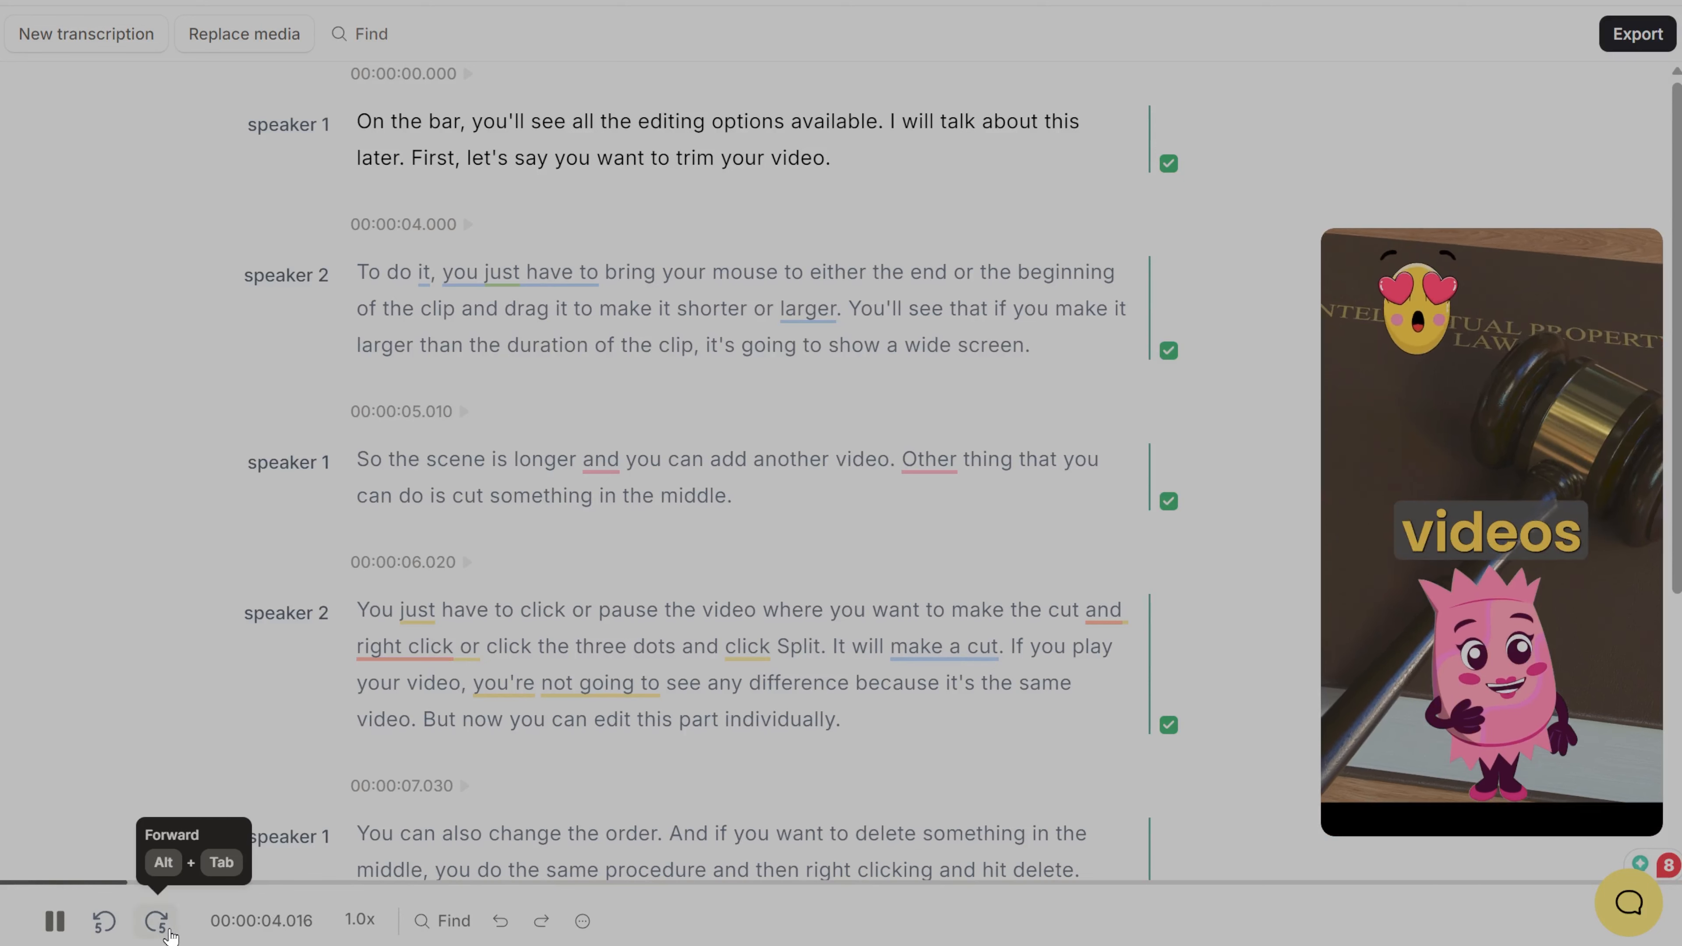
pyautogui.click(357, 922)
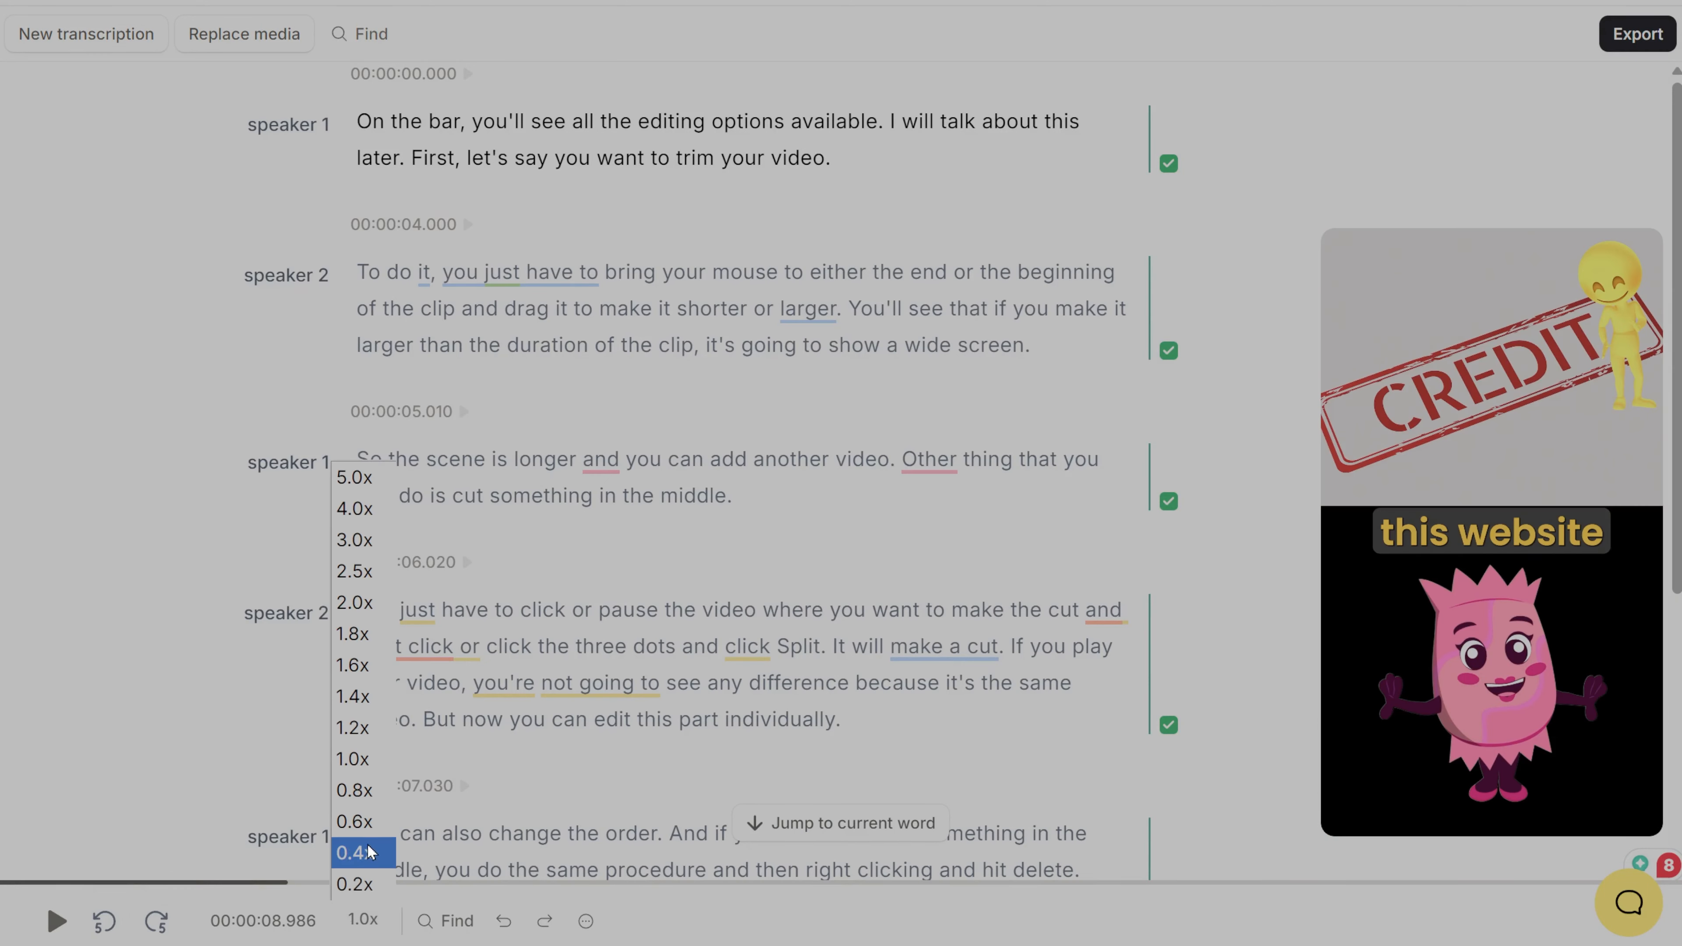
# Step: Search the transcript for "click" and look through the matches
pyautogui.click(439, 921)
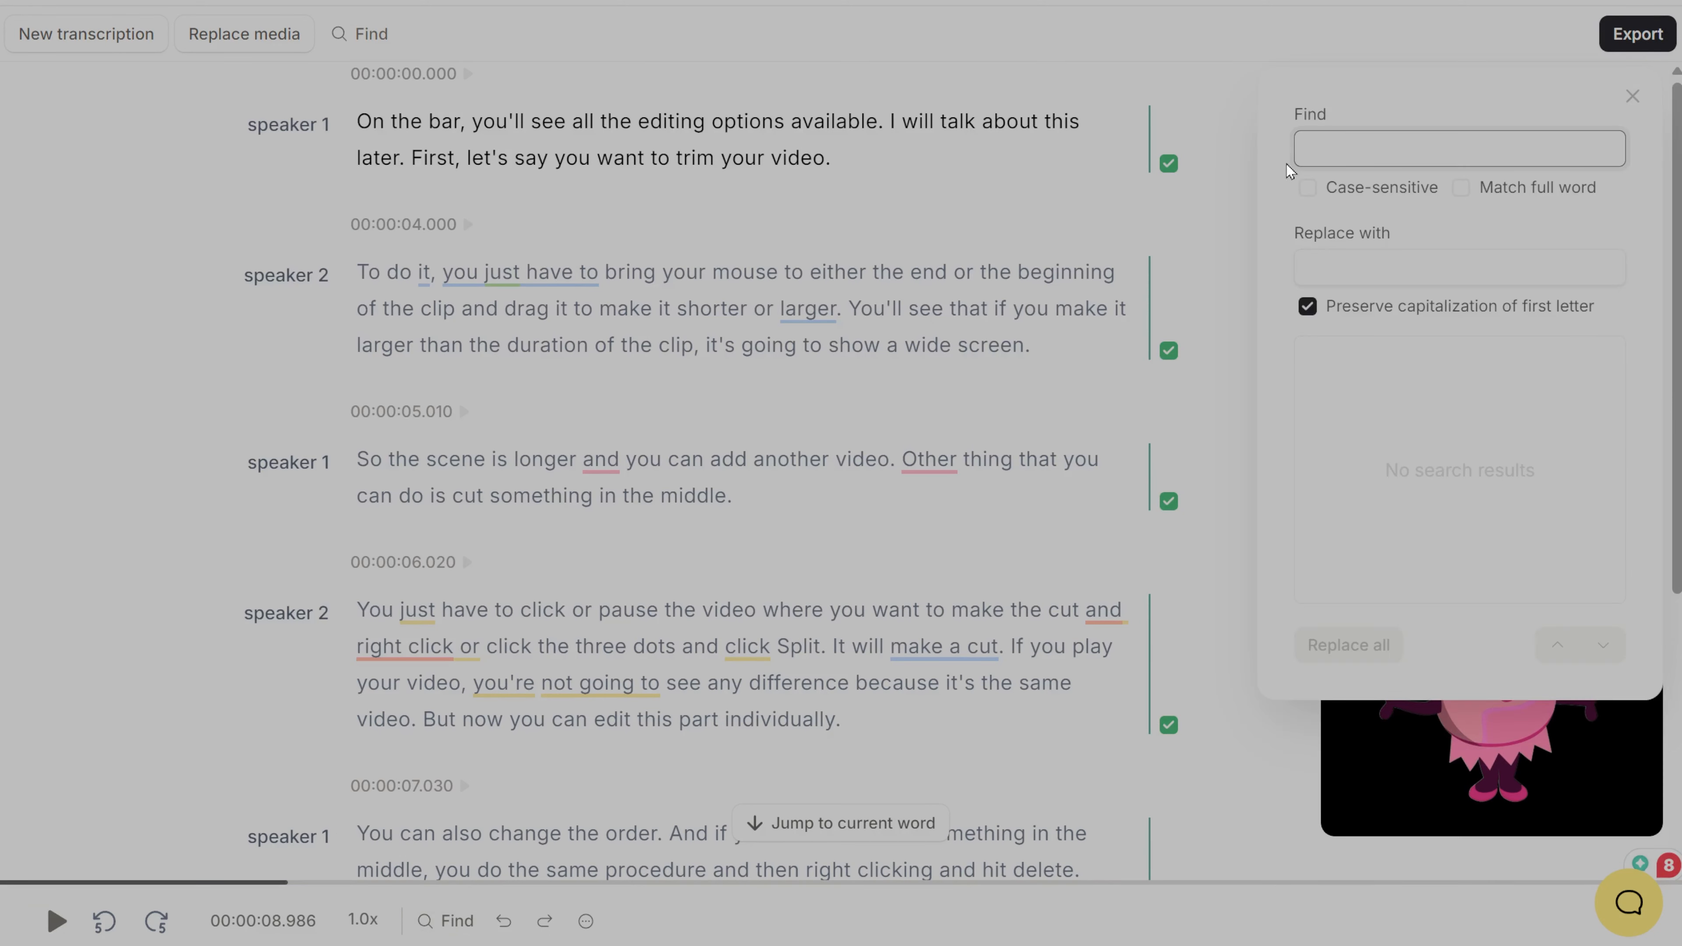
pyautogui.write('click')
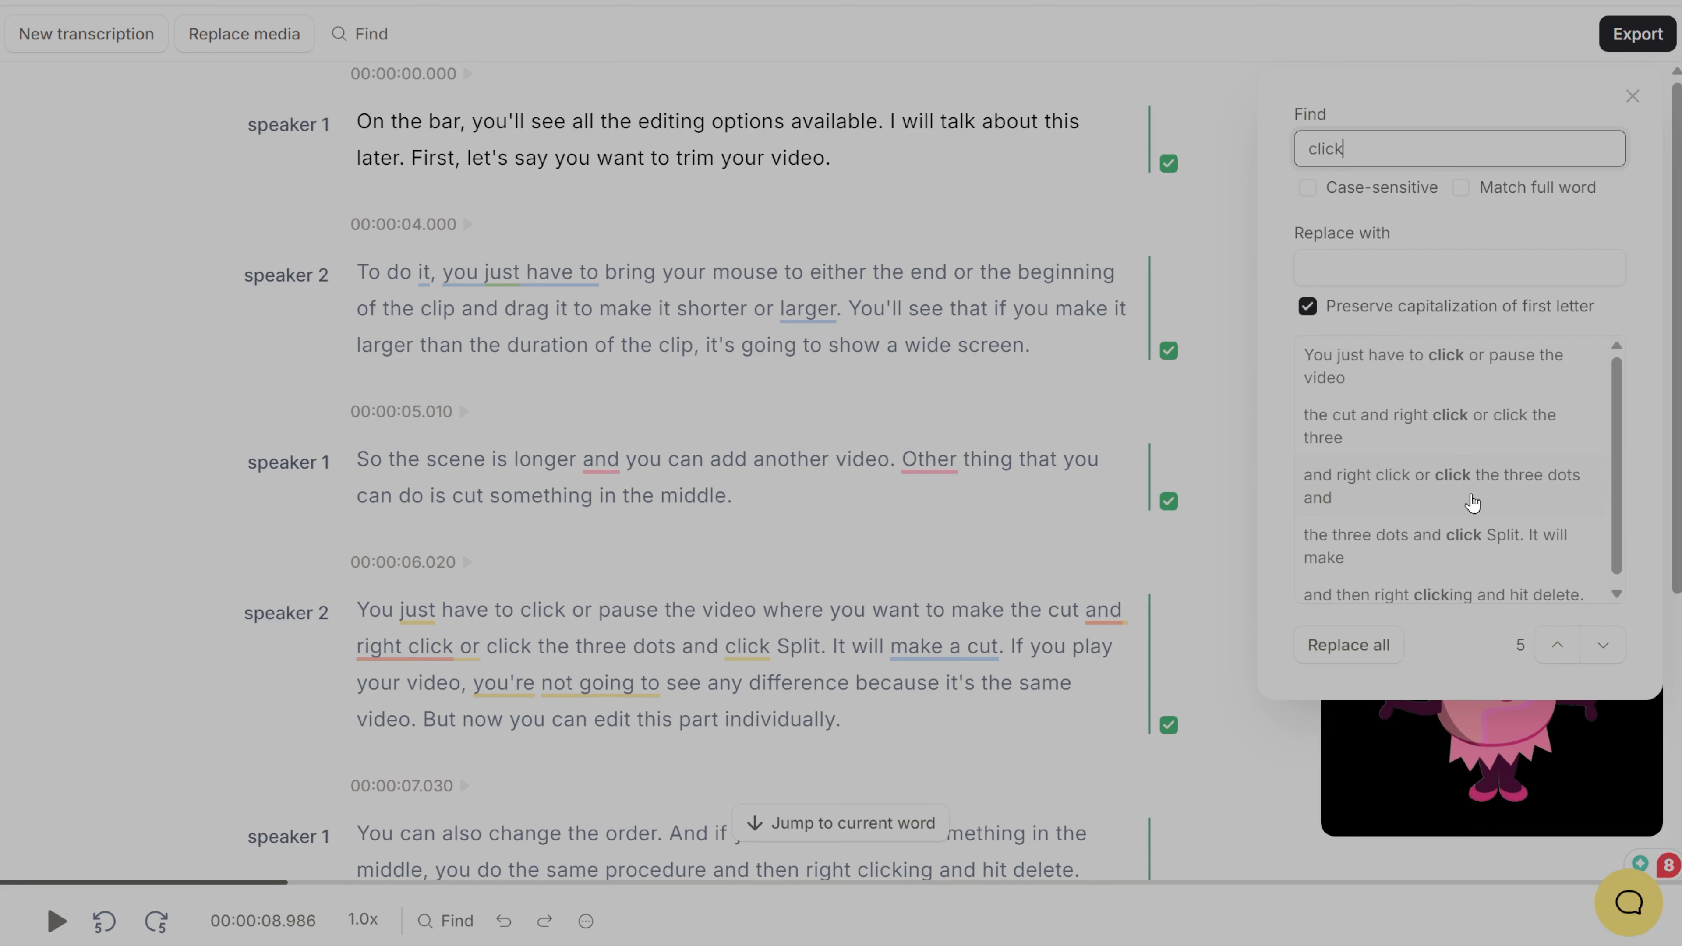
pyautogui.scroll(-1, 1470, 497)
pyautogui.scroll(1, 1435, 476)
# Step: Enter "tap" as the replacement text and select the first and fourth matches to preview them
pyautogui.click(1393, 268)
pyautogui.write('tap')
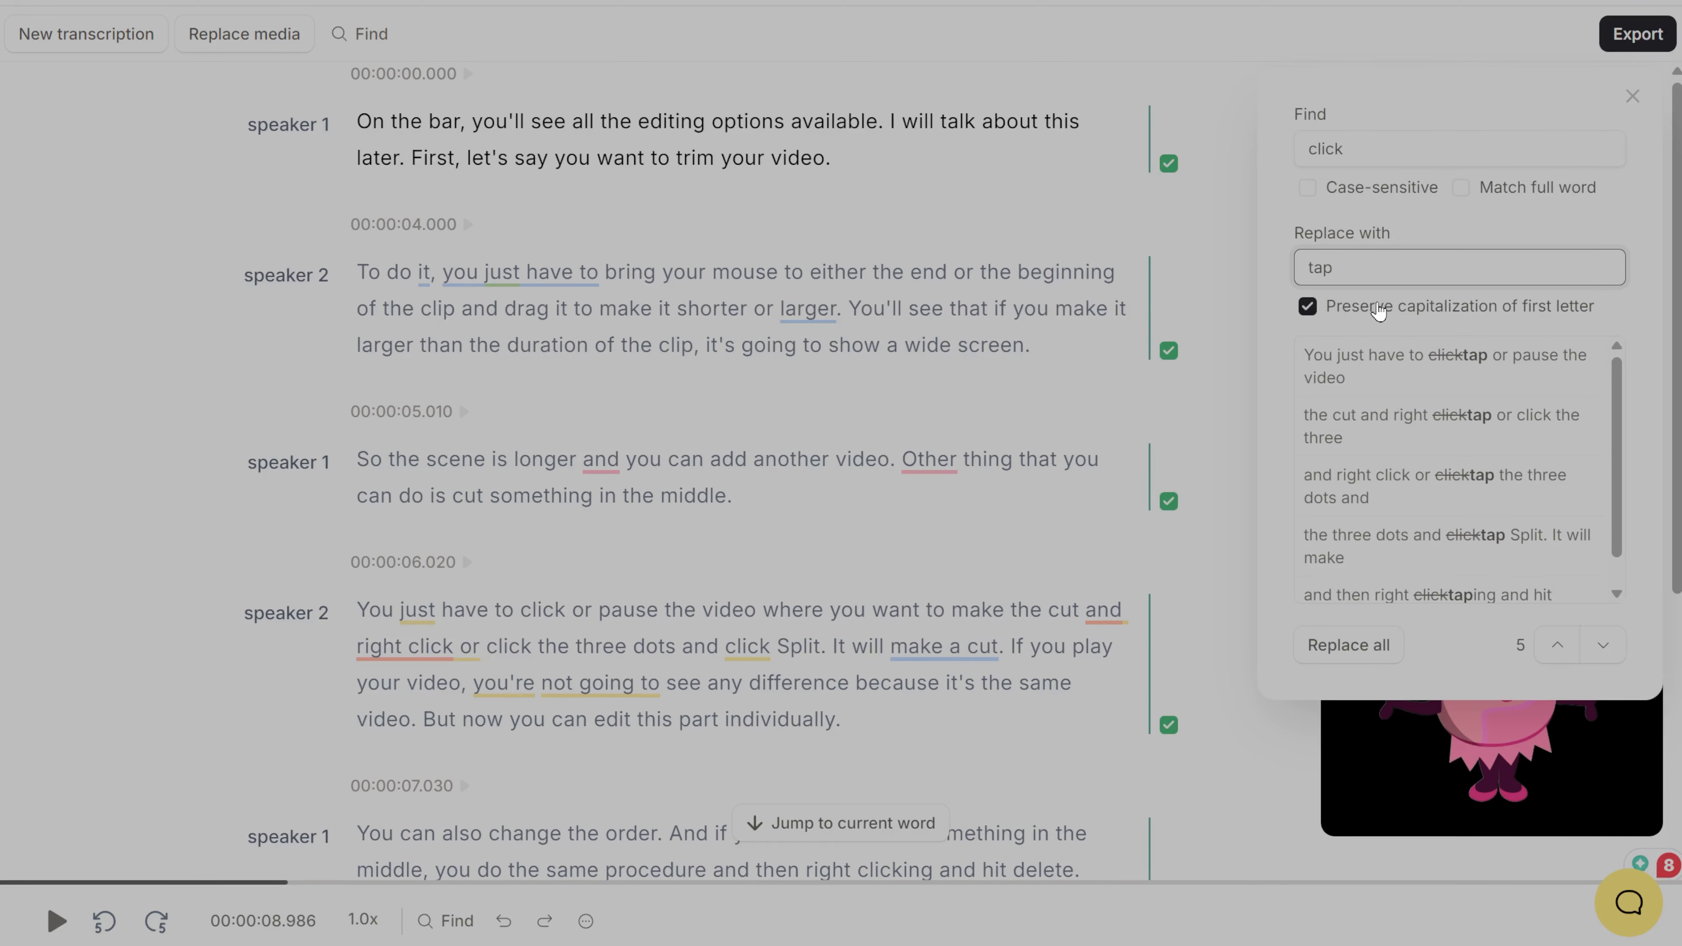
pyautogui.click(1401, 368)
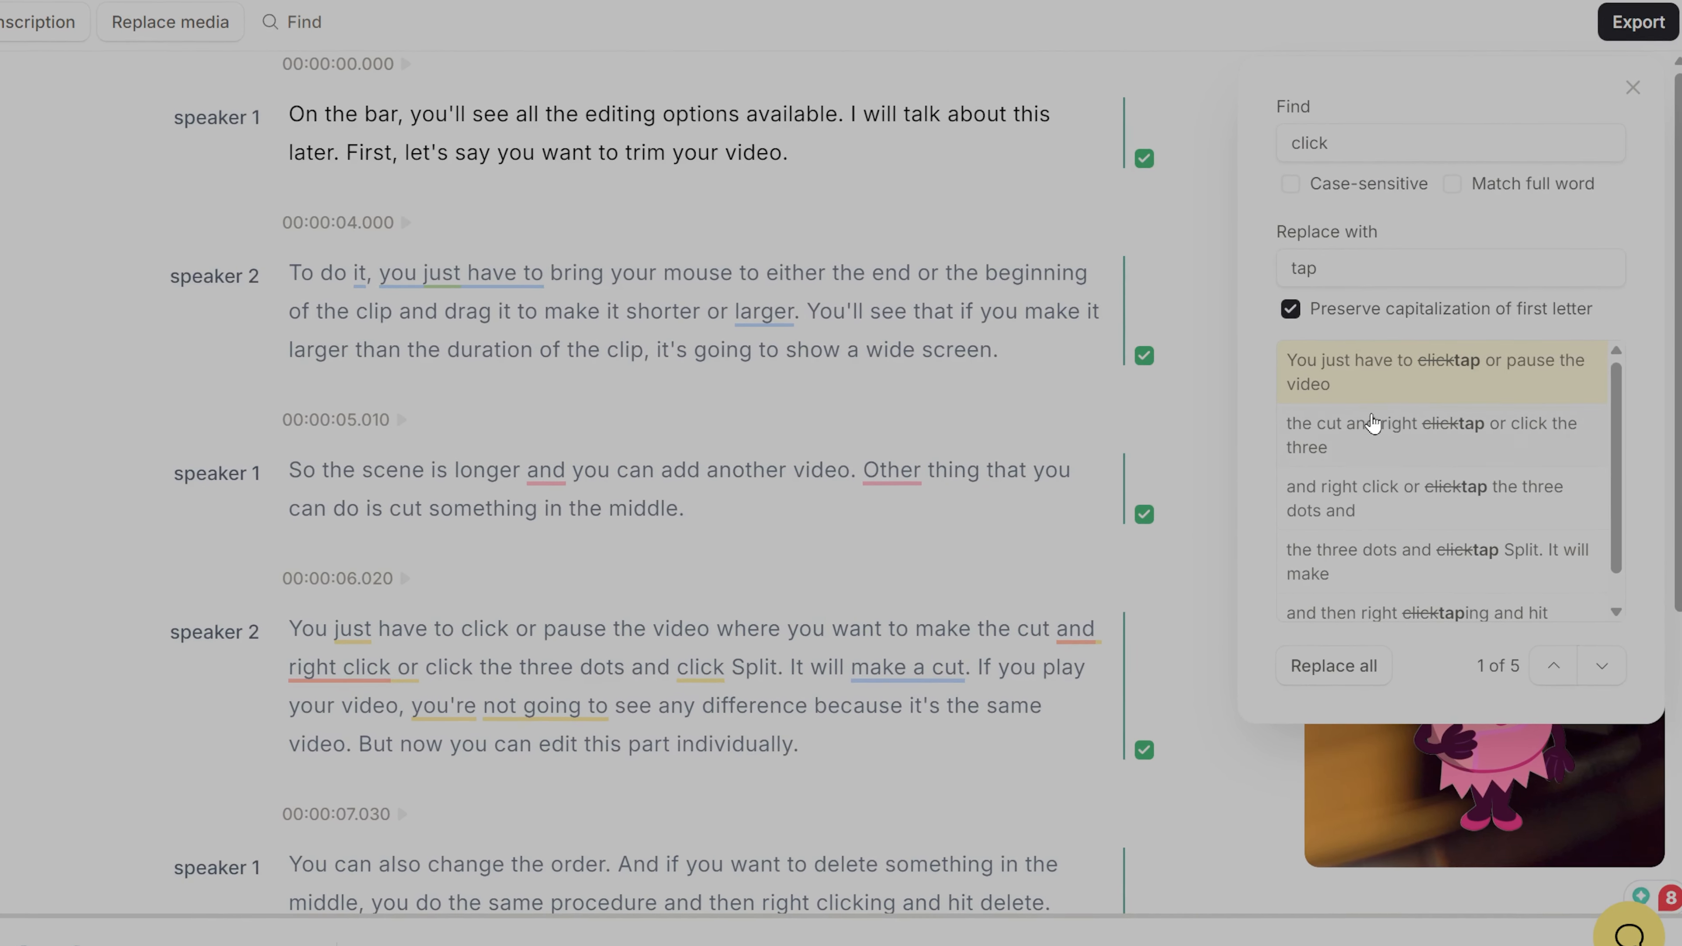
pyautogui.click(1367, 555)
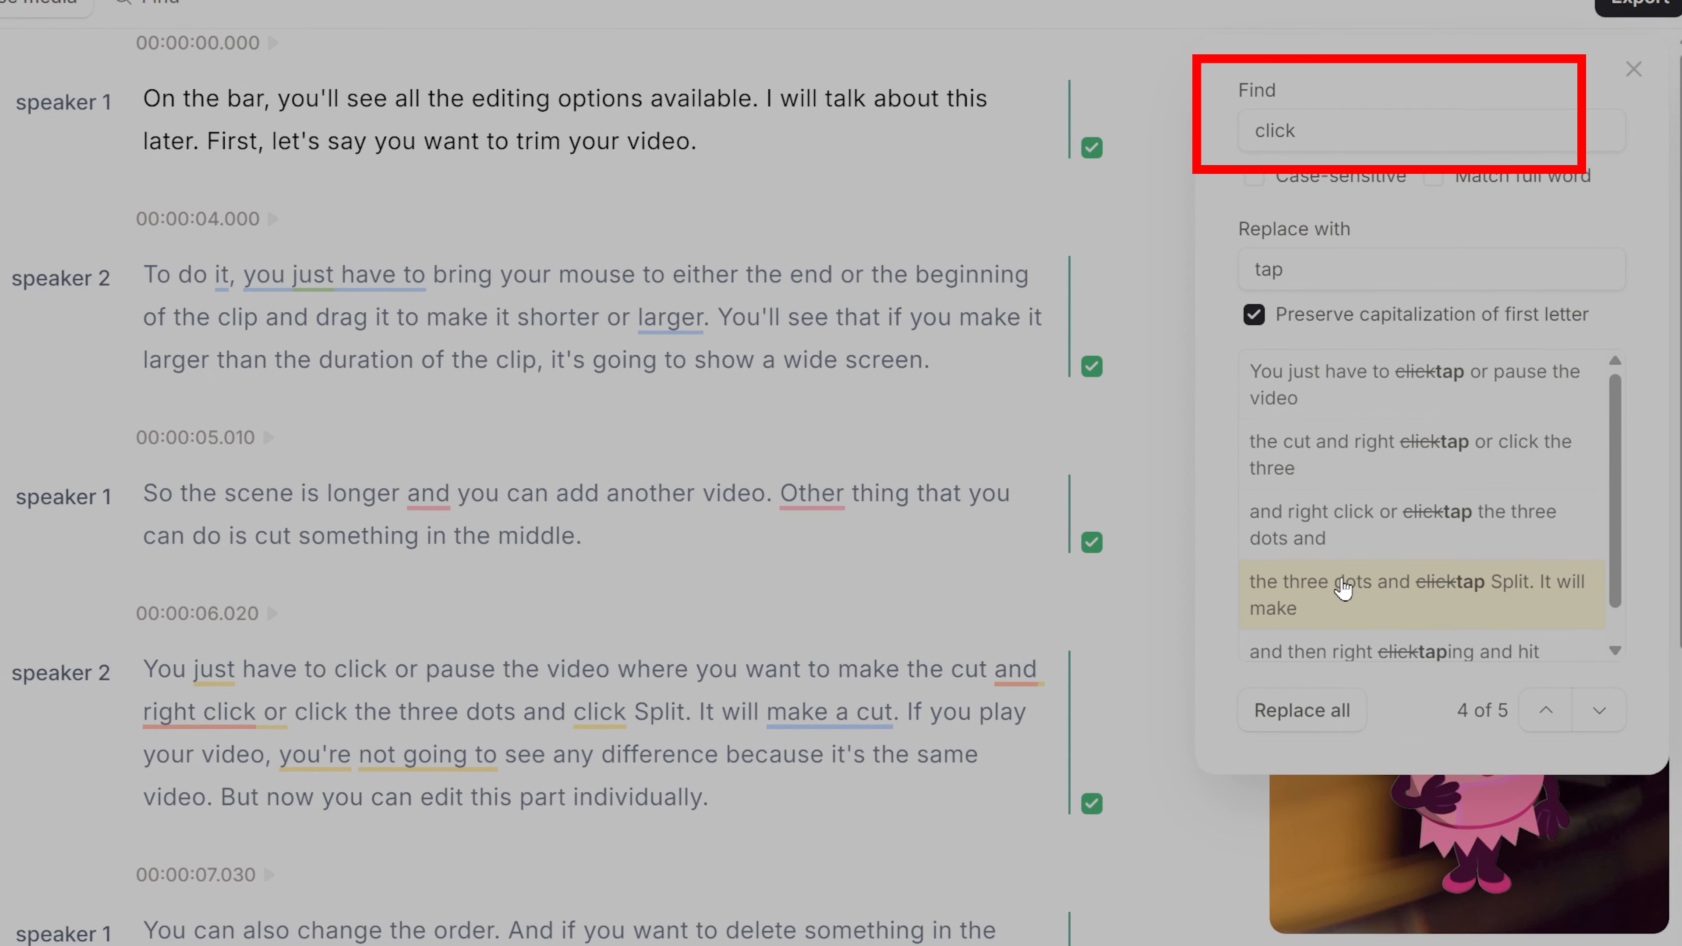
# Step: Look through the "click" matches in the replacement preview list, selecting the fourth, third and first ones
pyautogui.doubleClick(1345, 583)
pyautogui.click(1274, 591)
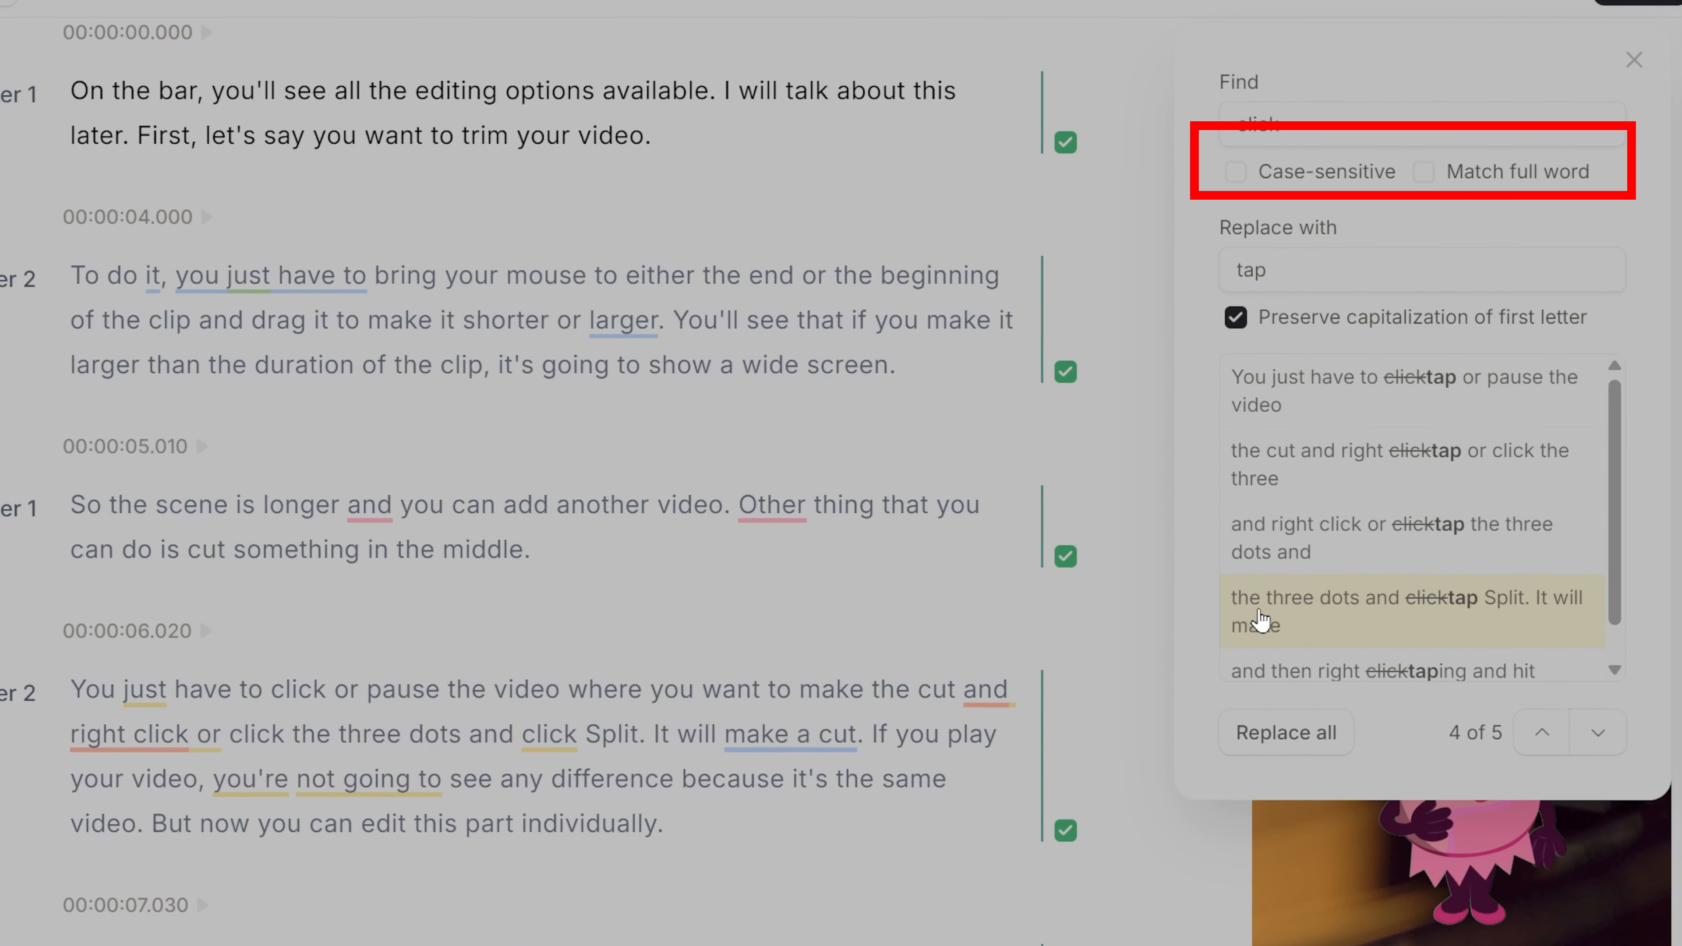
pyautogui.click(1540, 749)
pyautogui.click(1597, 749)
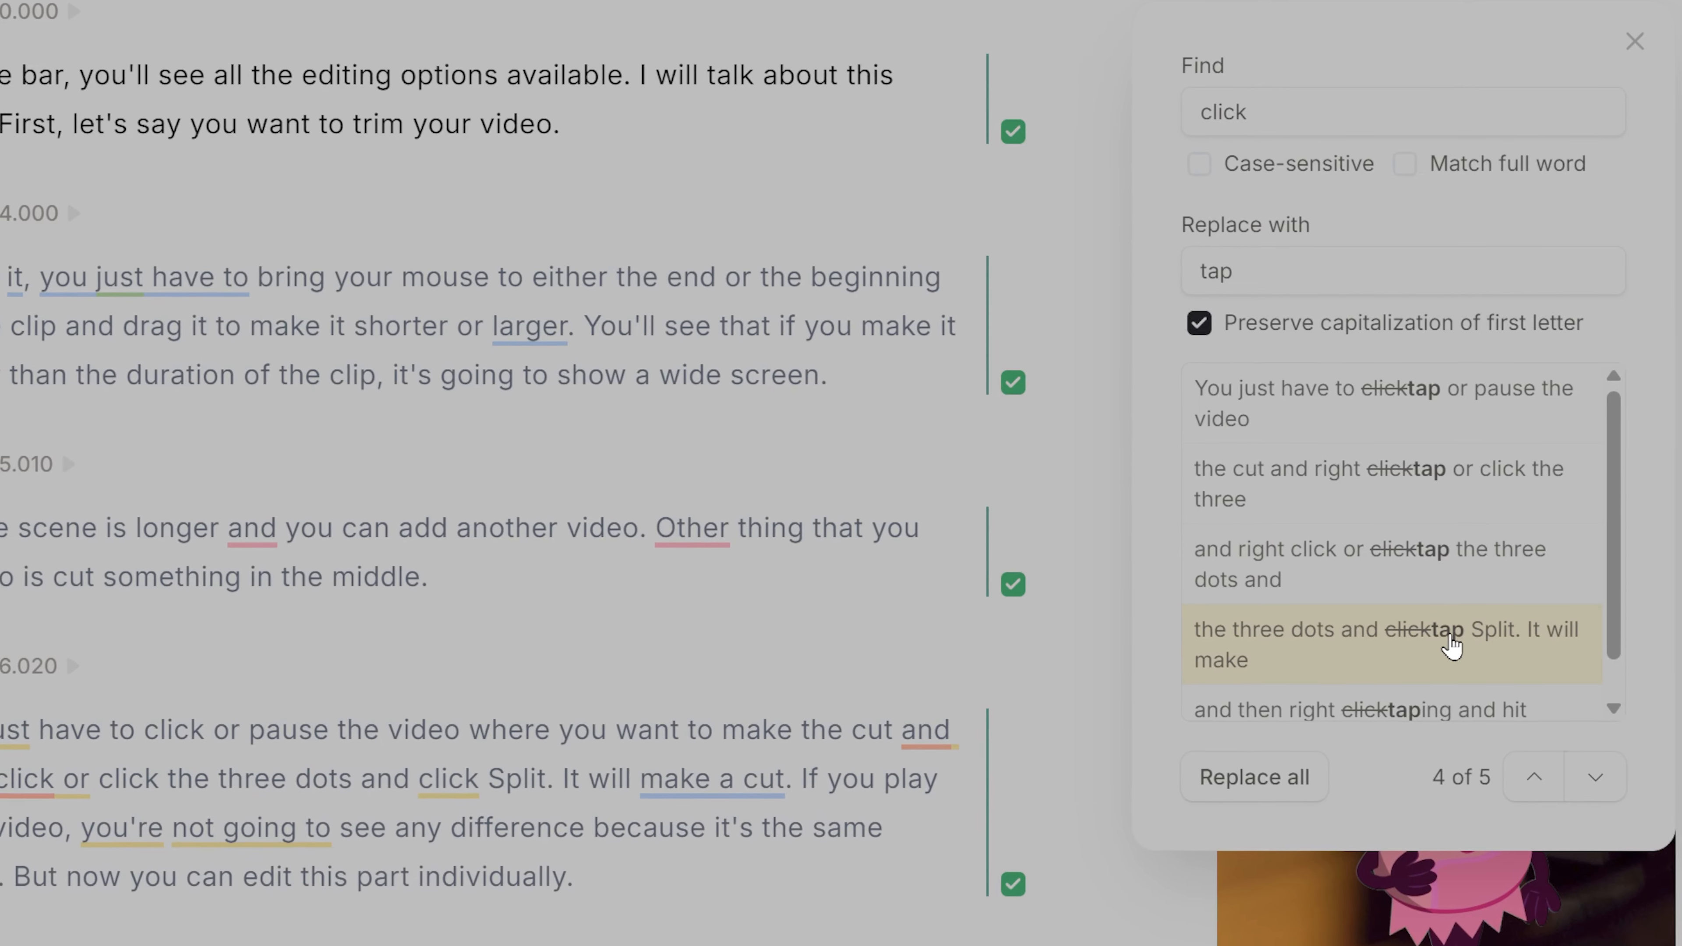
pyautogui.click(1452, 635)
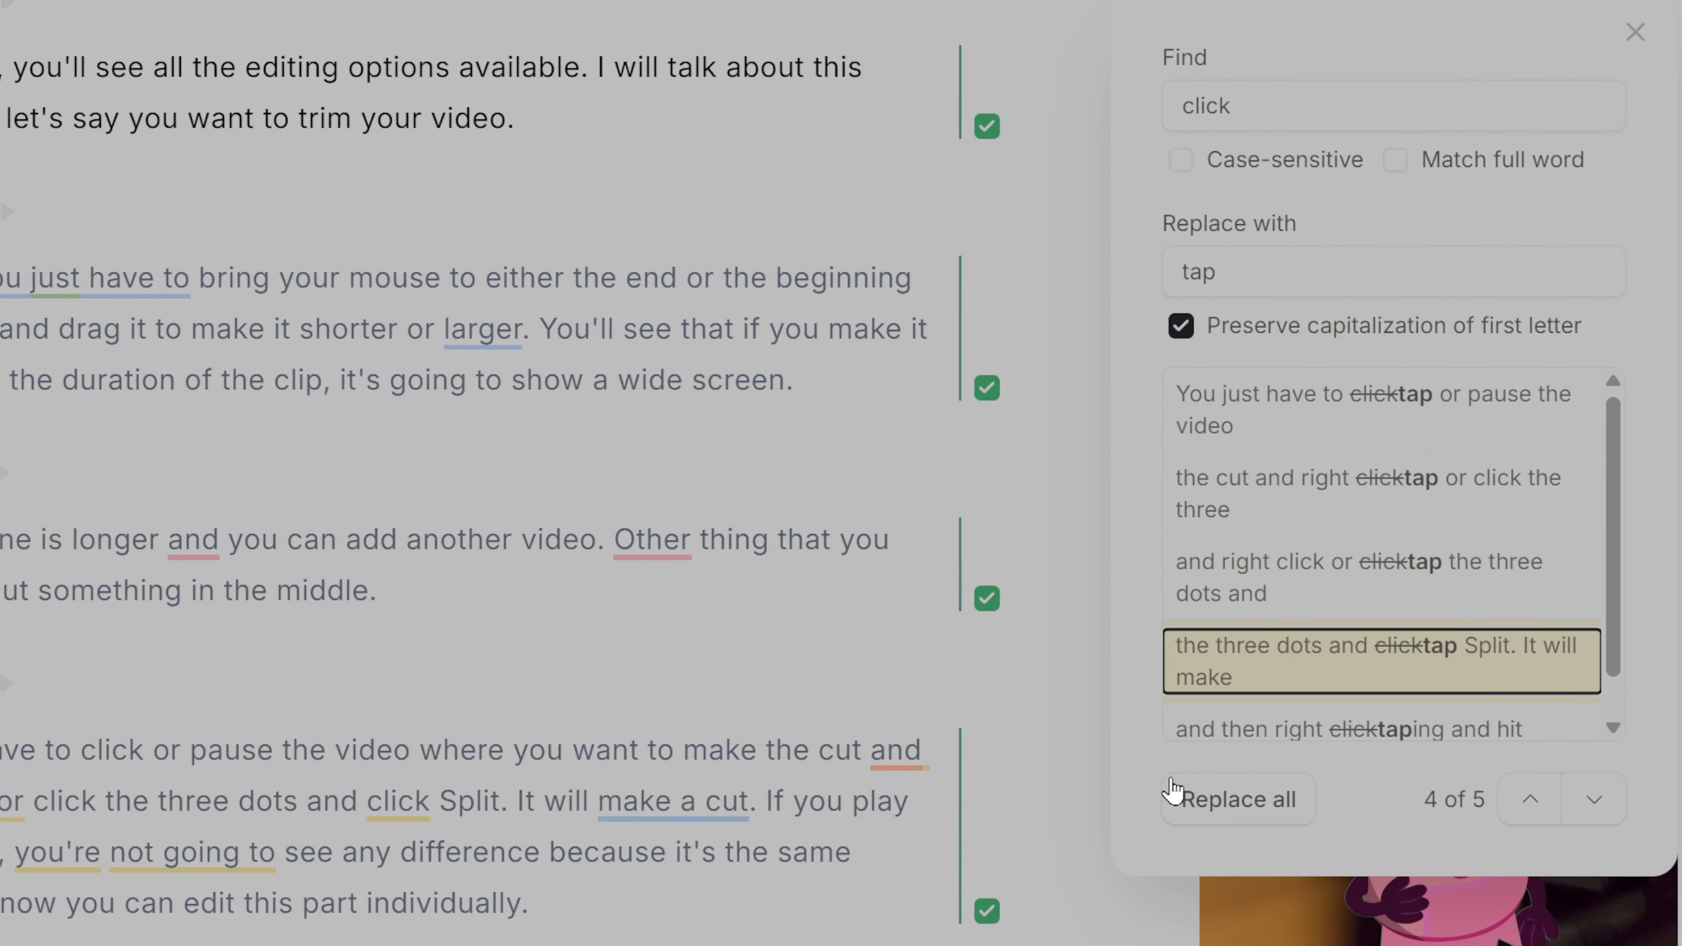
pyautogui.click(1292, 576)
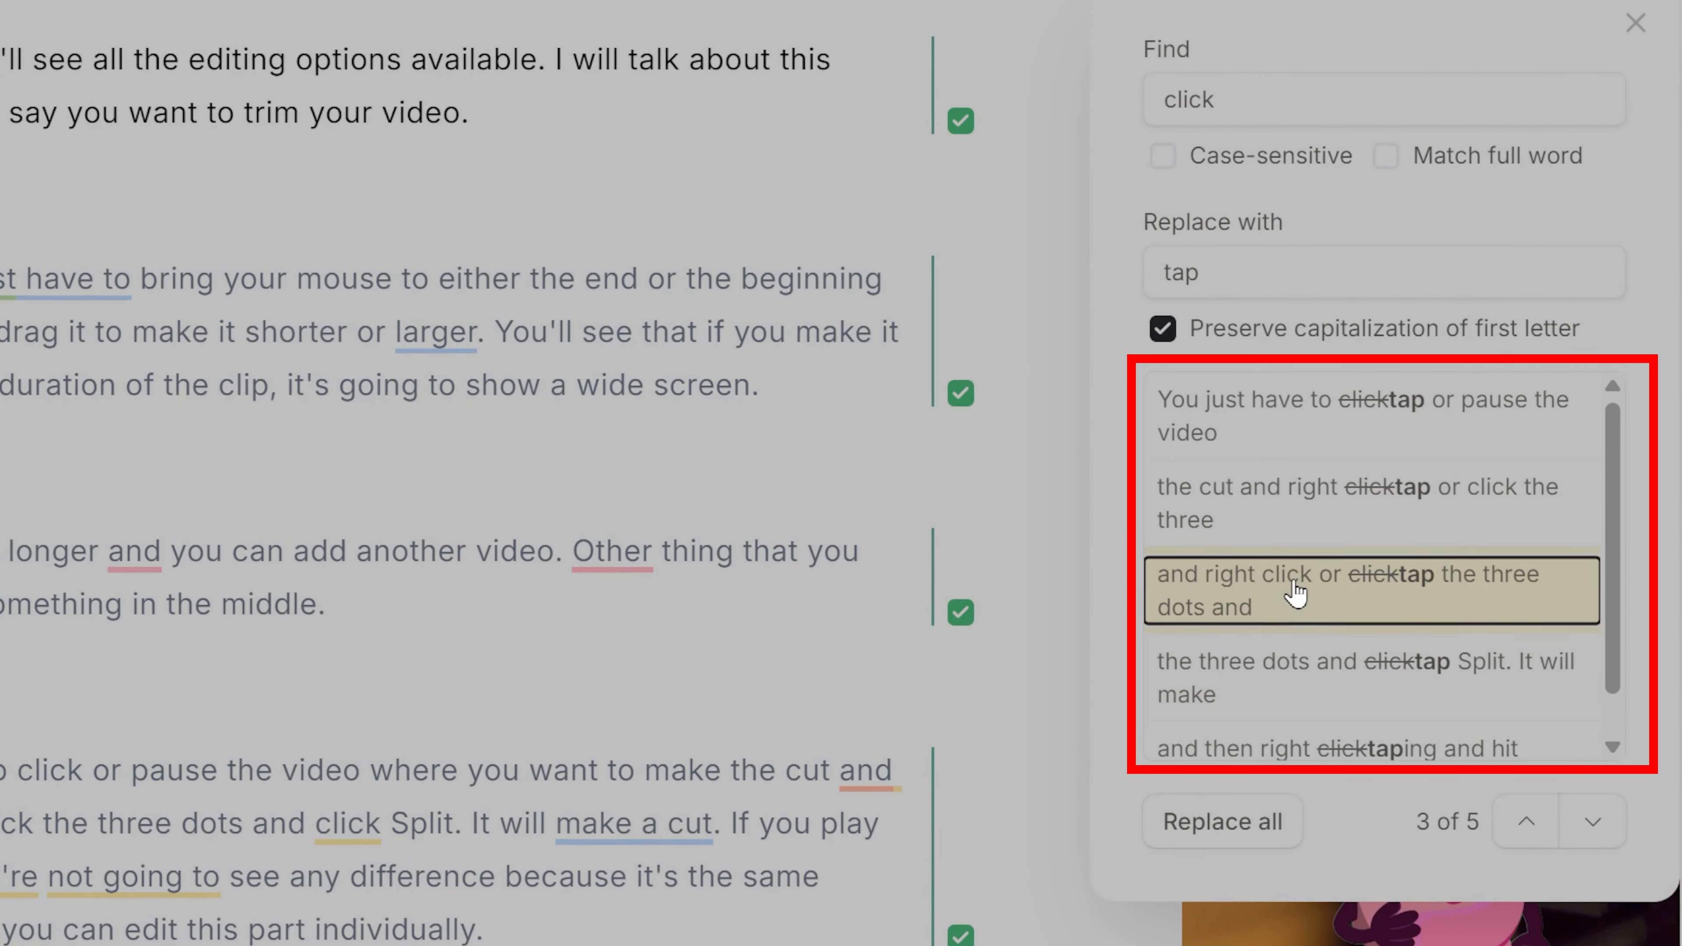
pyautogui.moveTo(1302, 579); pyautogui.dragTo(1251, 577)
pyautogui.click(1389, 578)
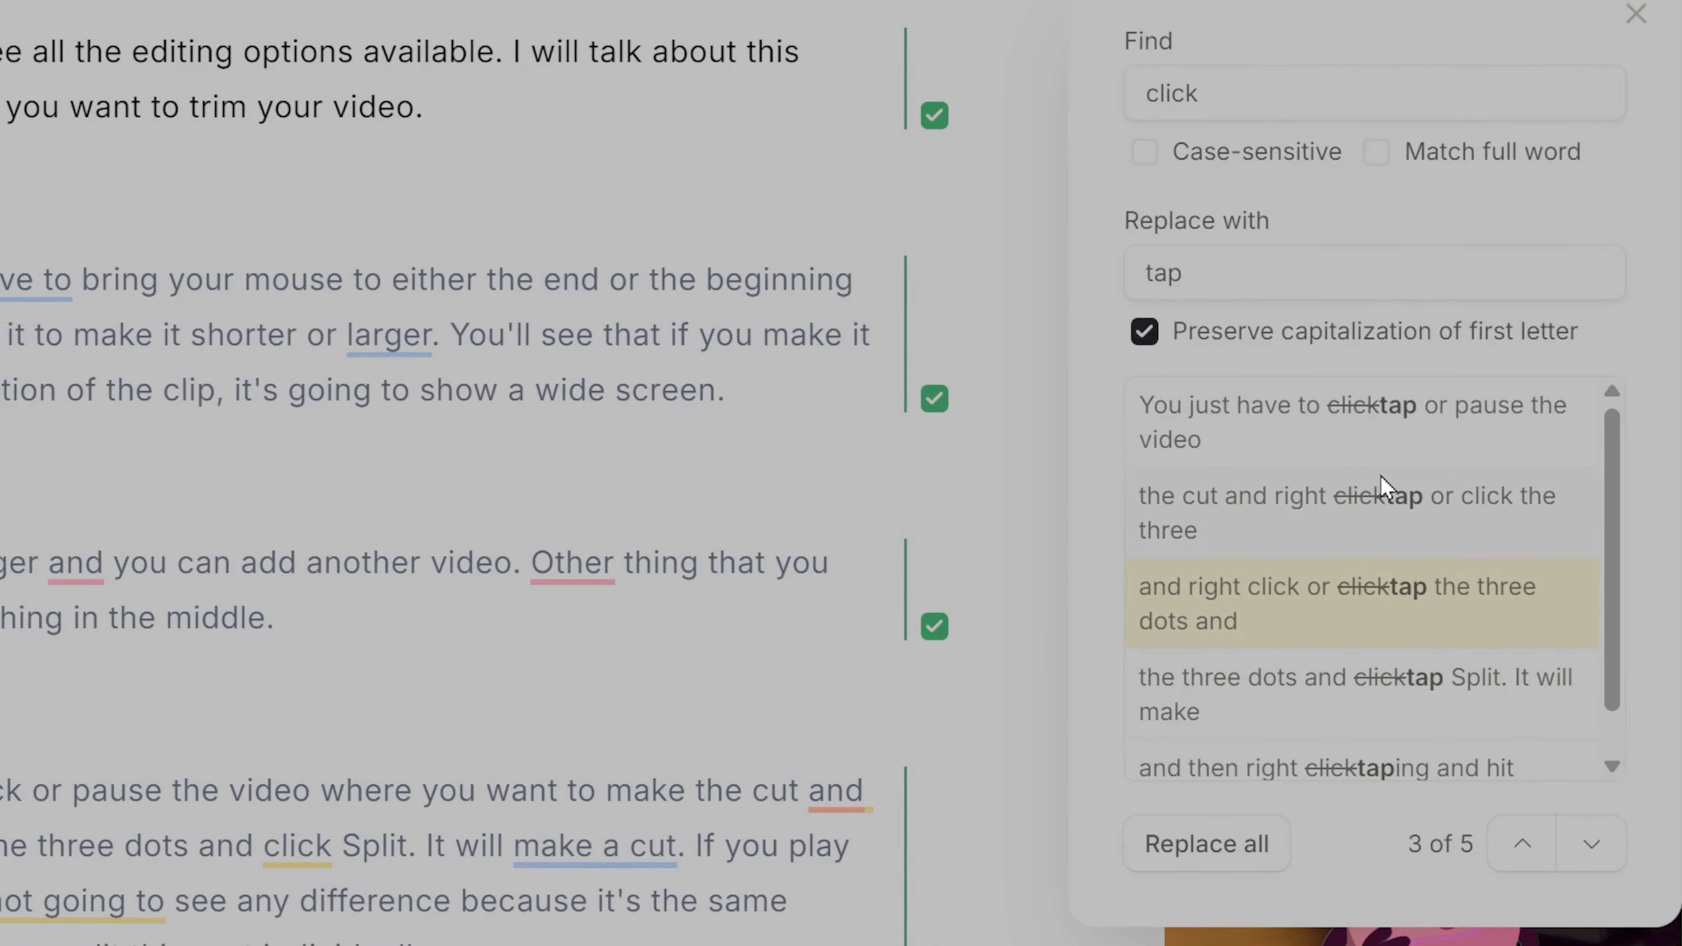
pyautogui.click(1277, 421)
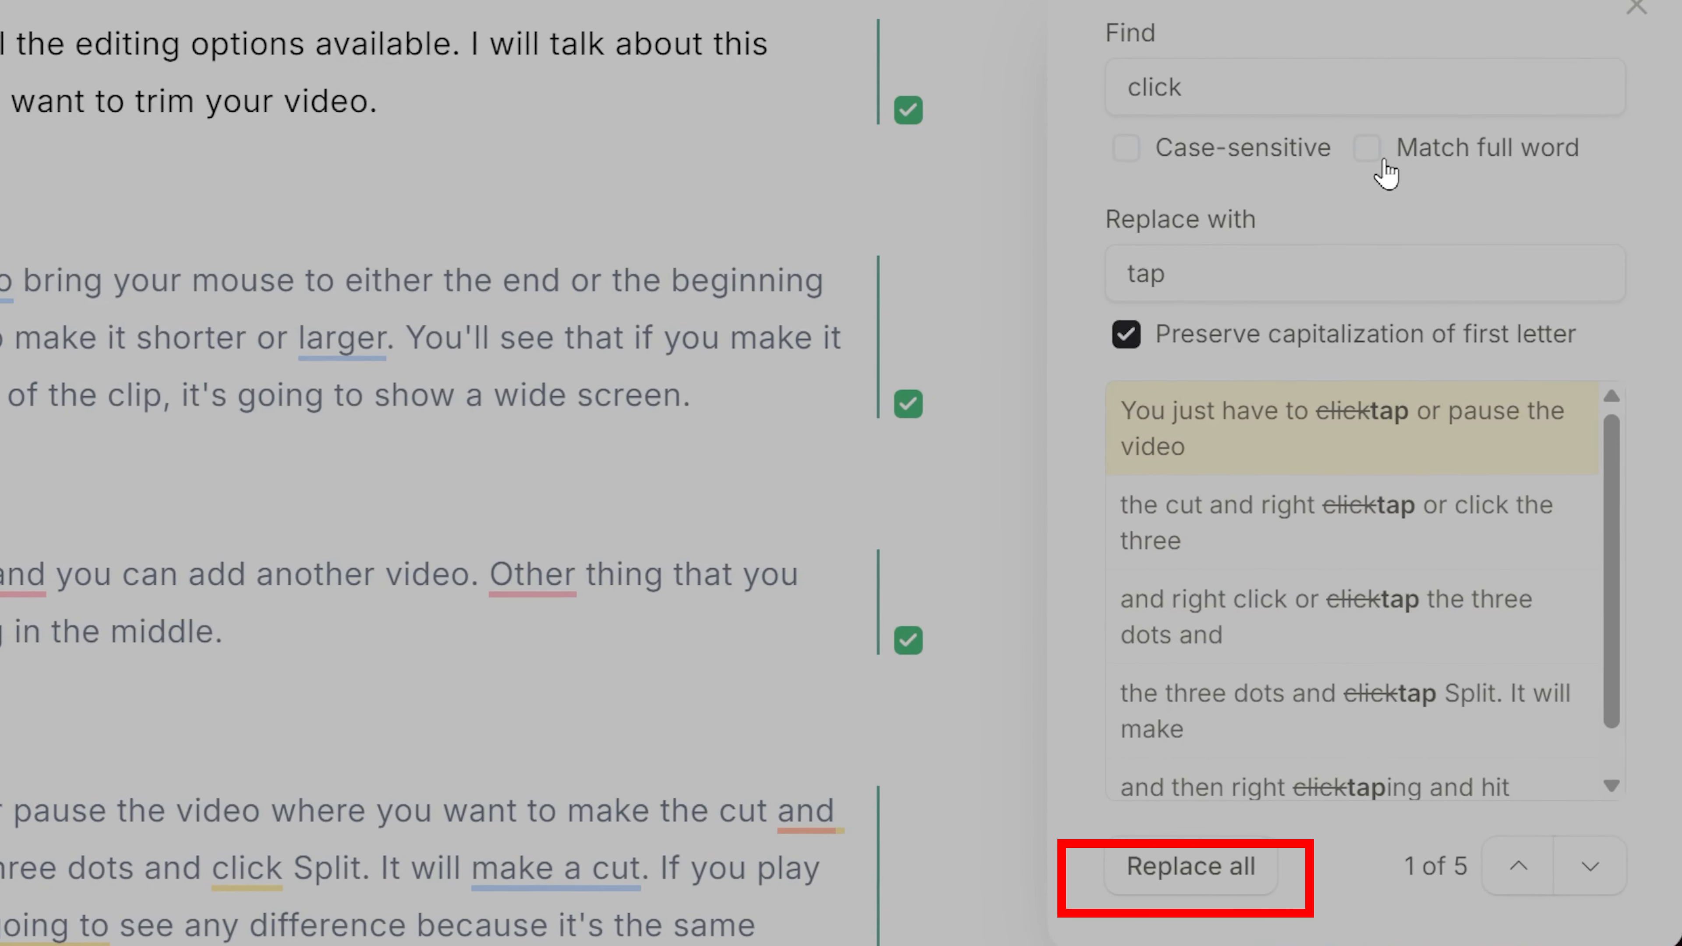
# Step: Turn the full-word and case-sensitive matching options on and off again for the "click" search
pyautogui.click(1370, 149)
pyautogui.click(1370, 150)
pyautogui.click(1160, 148)
pyautogui.click(1145, 147)
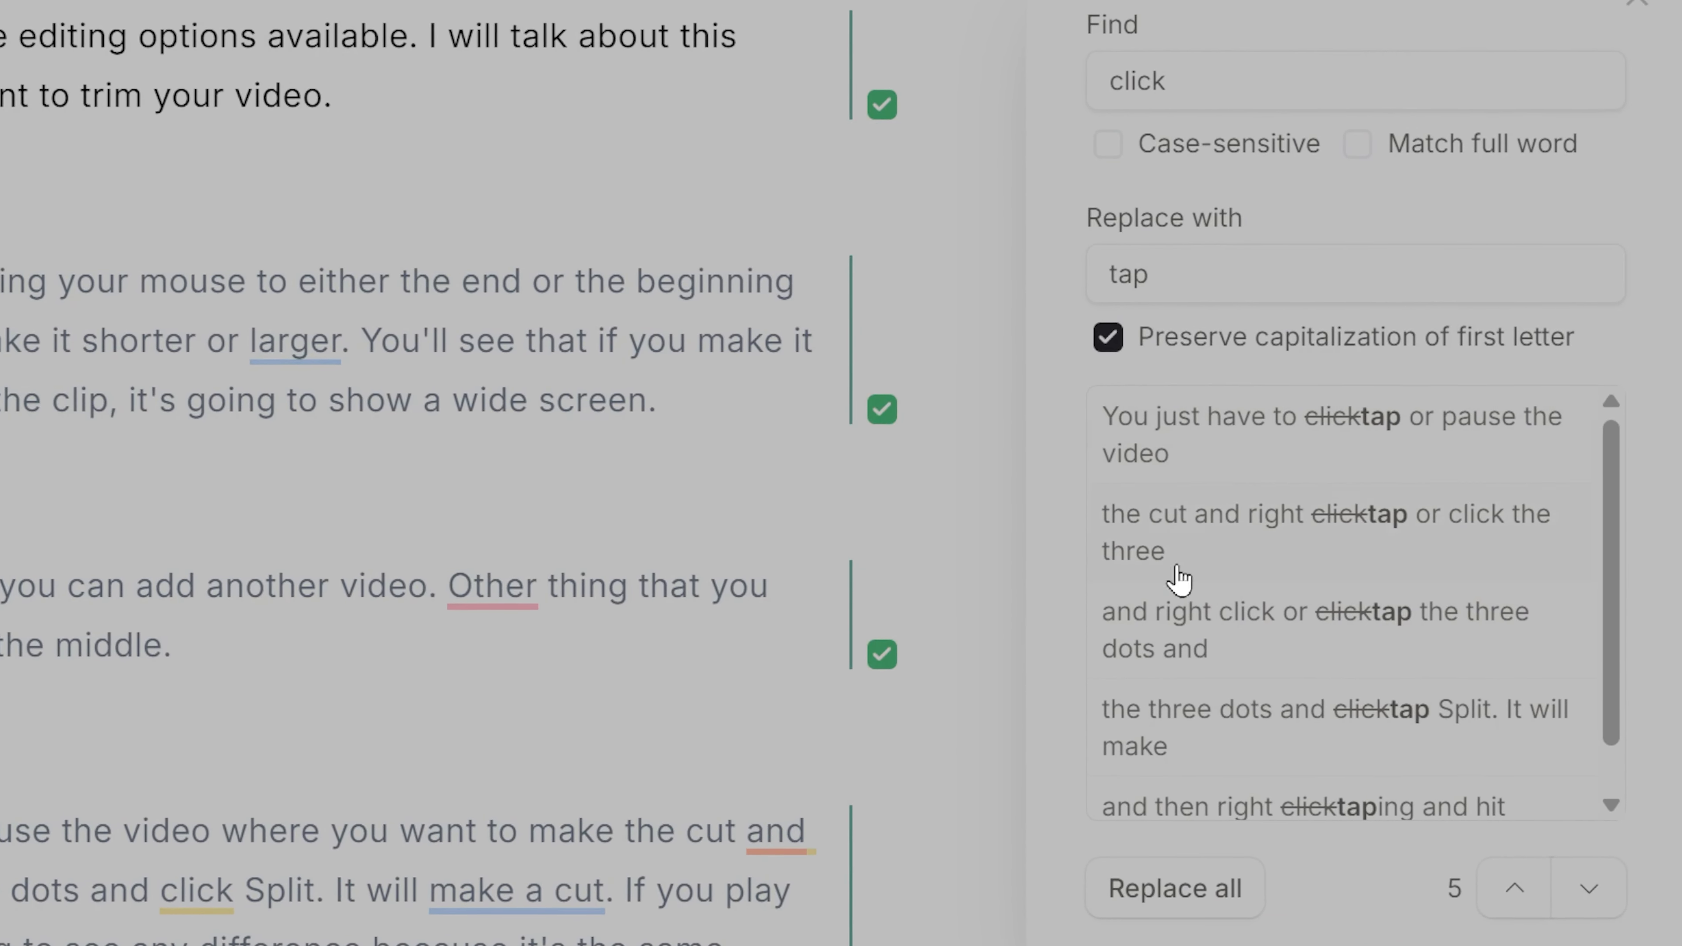
pyautogui.click(1204, 905)
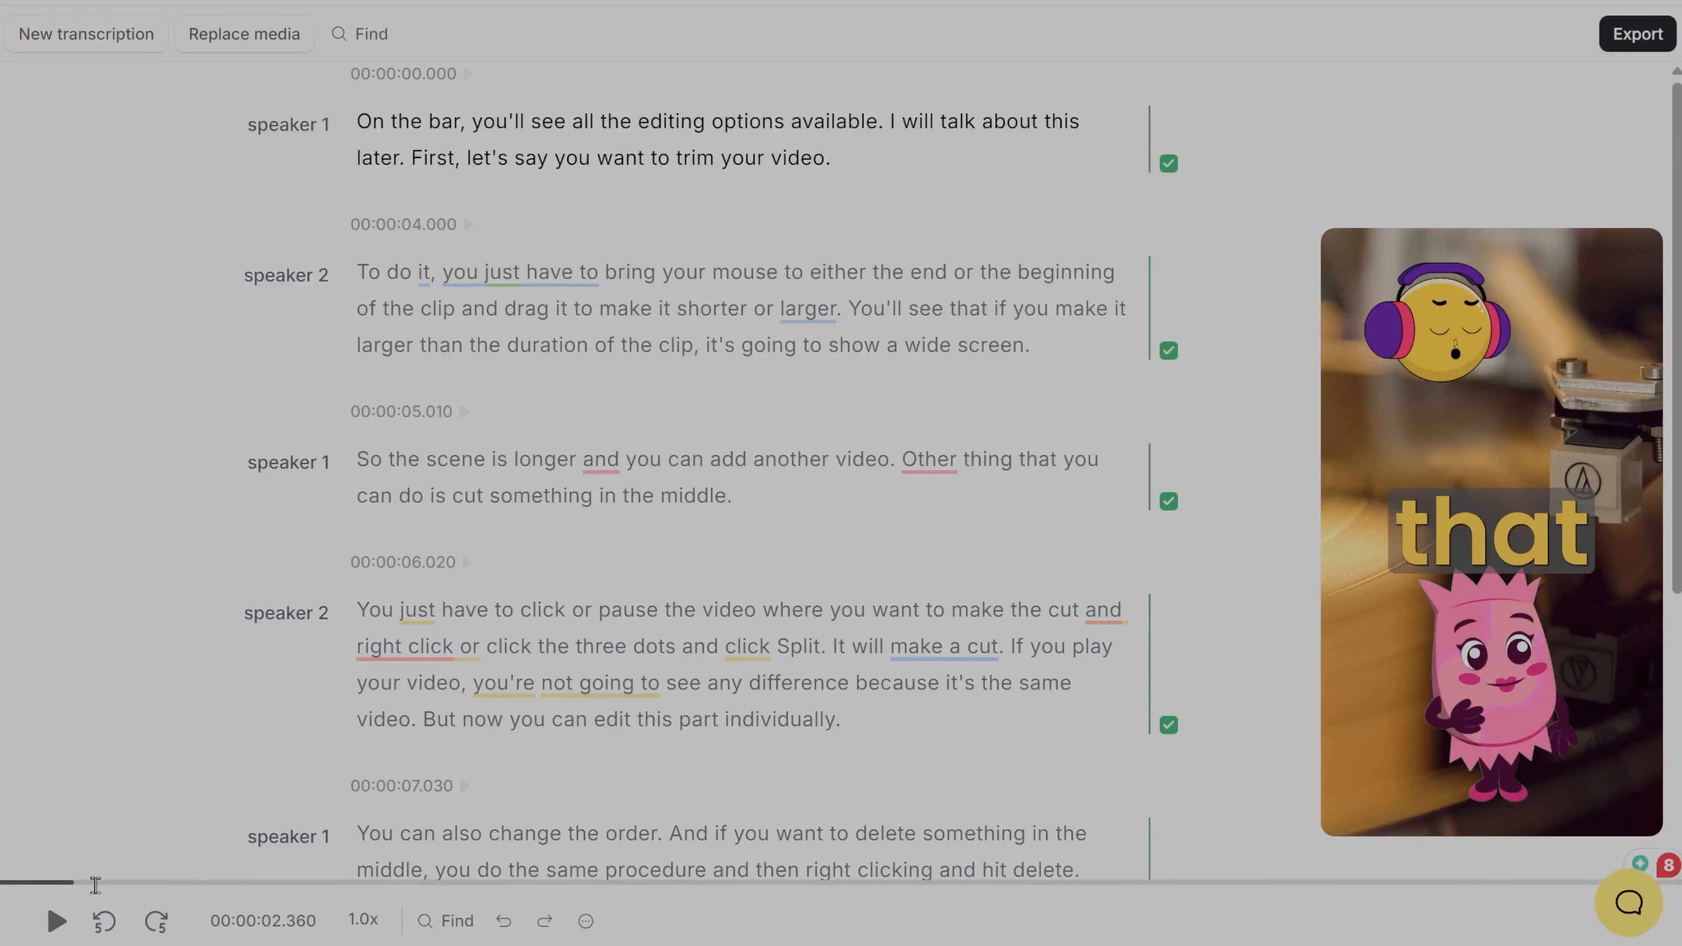
# Step: Play and pause the video, and jump backward and forward by 5 seconds
pyautogui.click(54, 928)
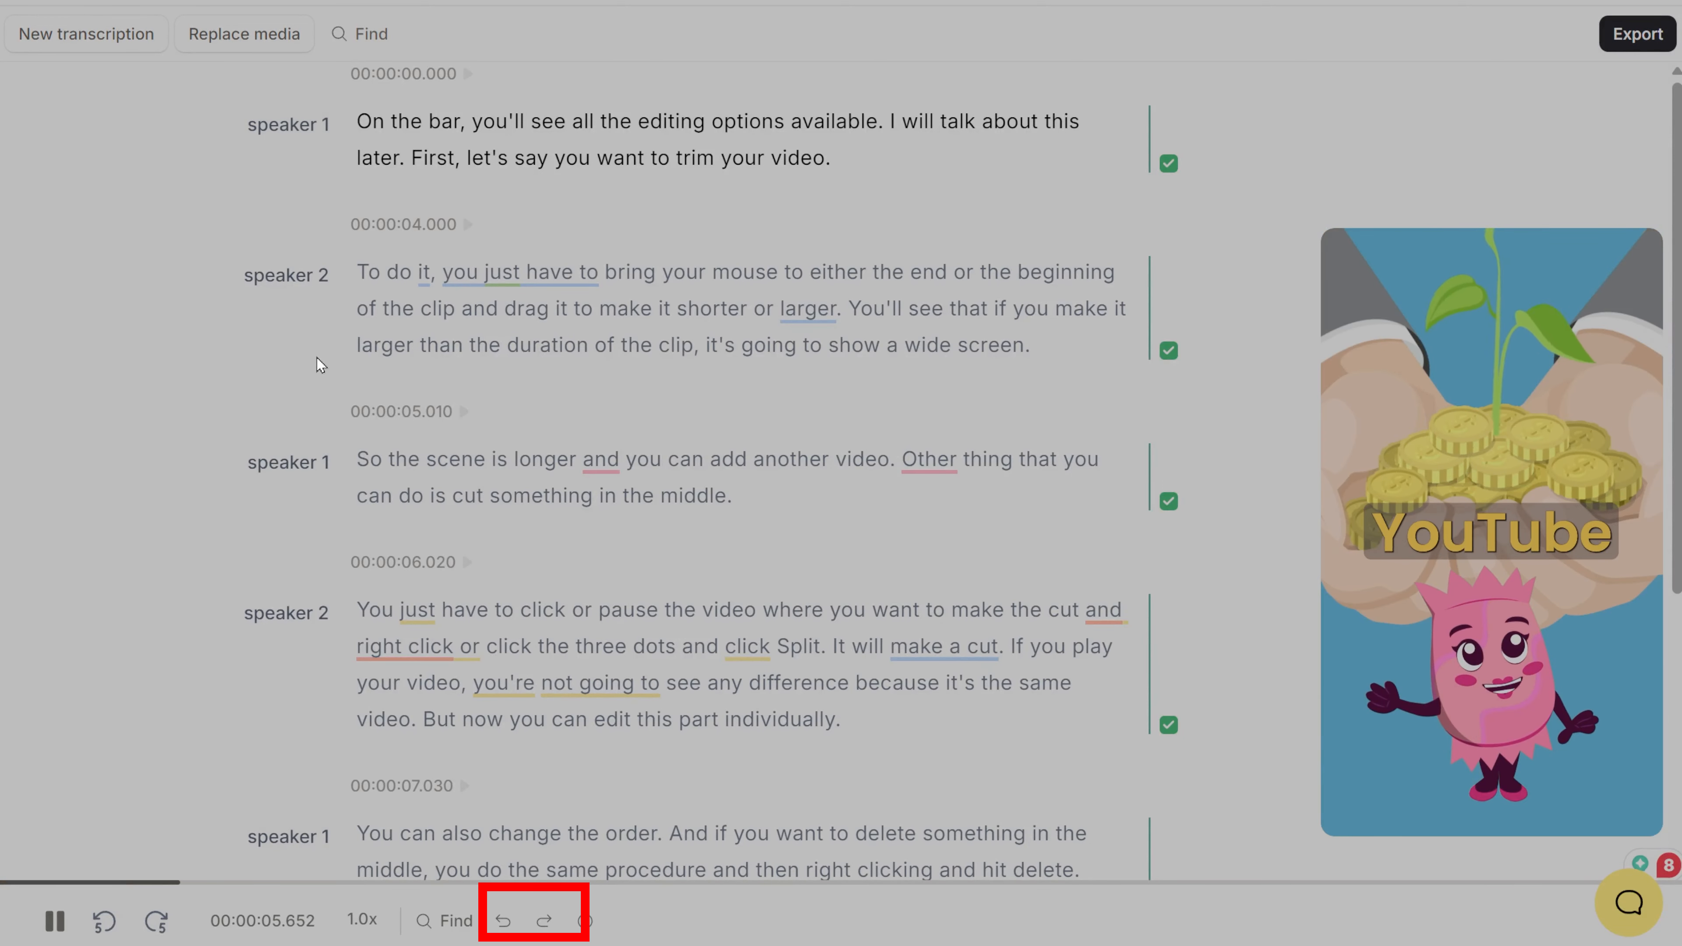
pyautogui.click(55, 922)
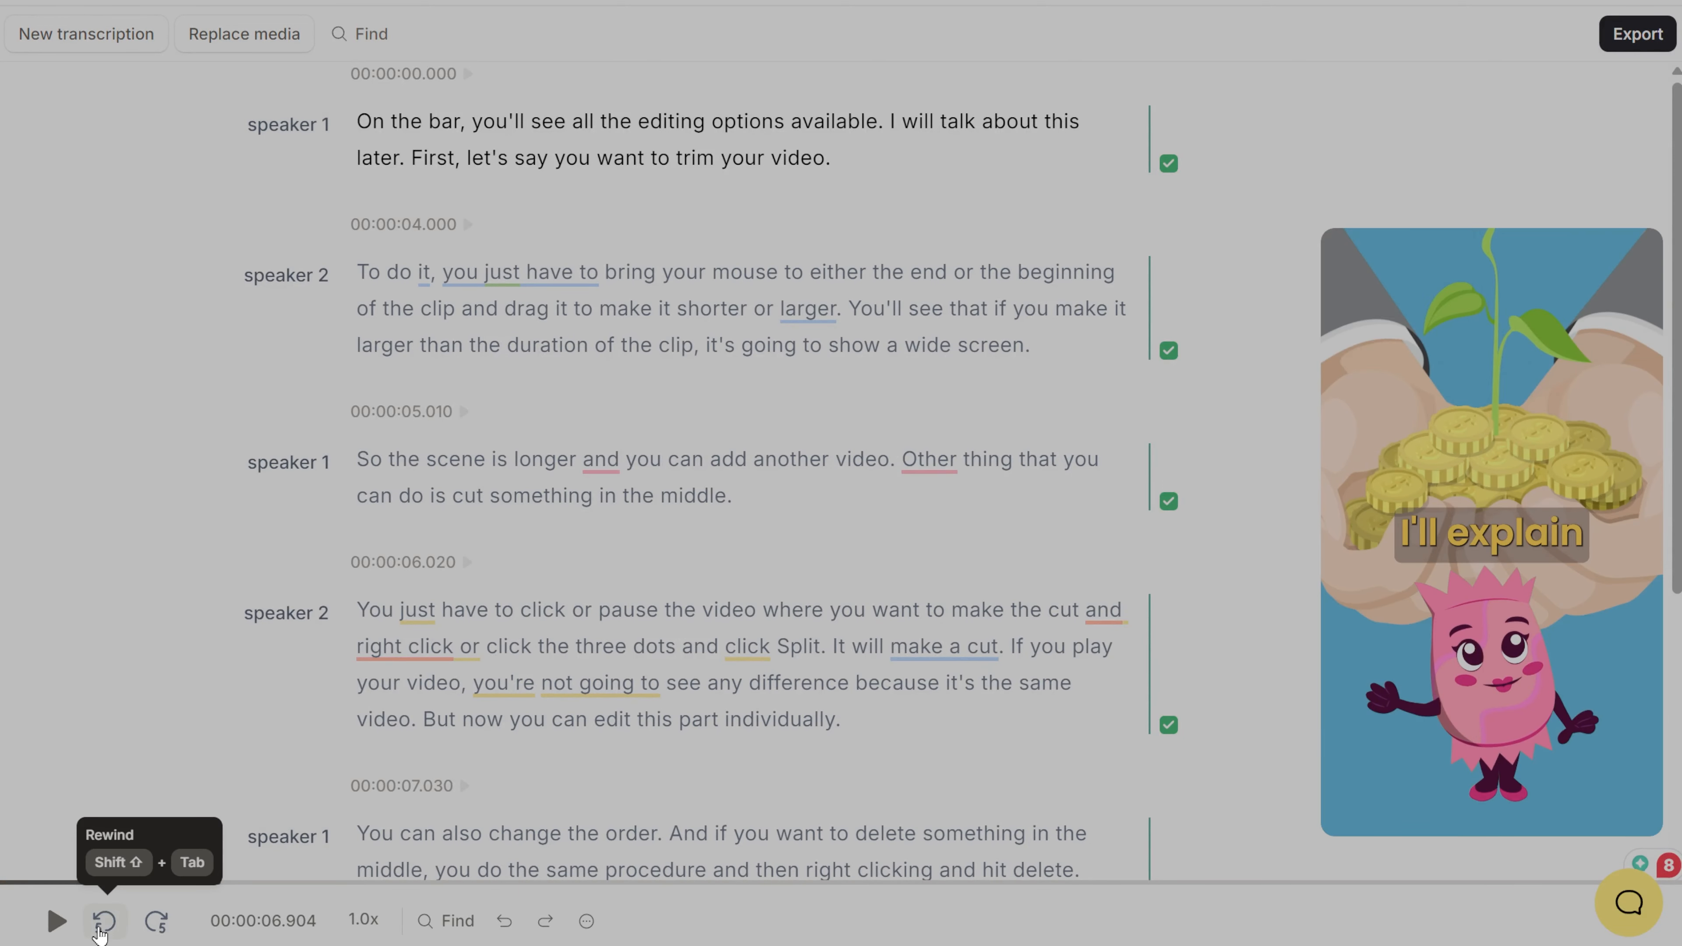
pyautogui.click(100, 928)
pyautogui.click(56, 922)
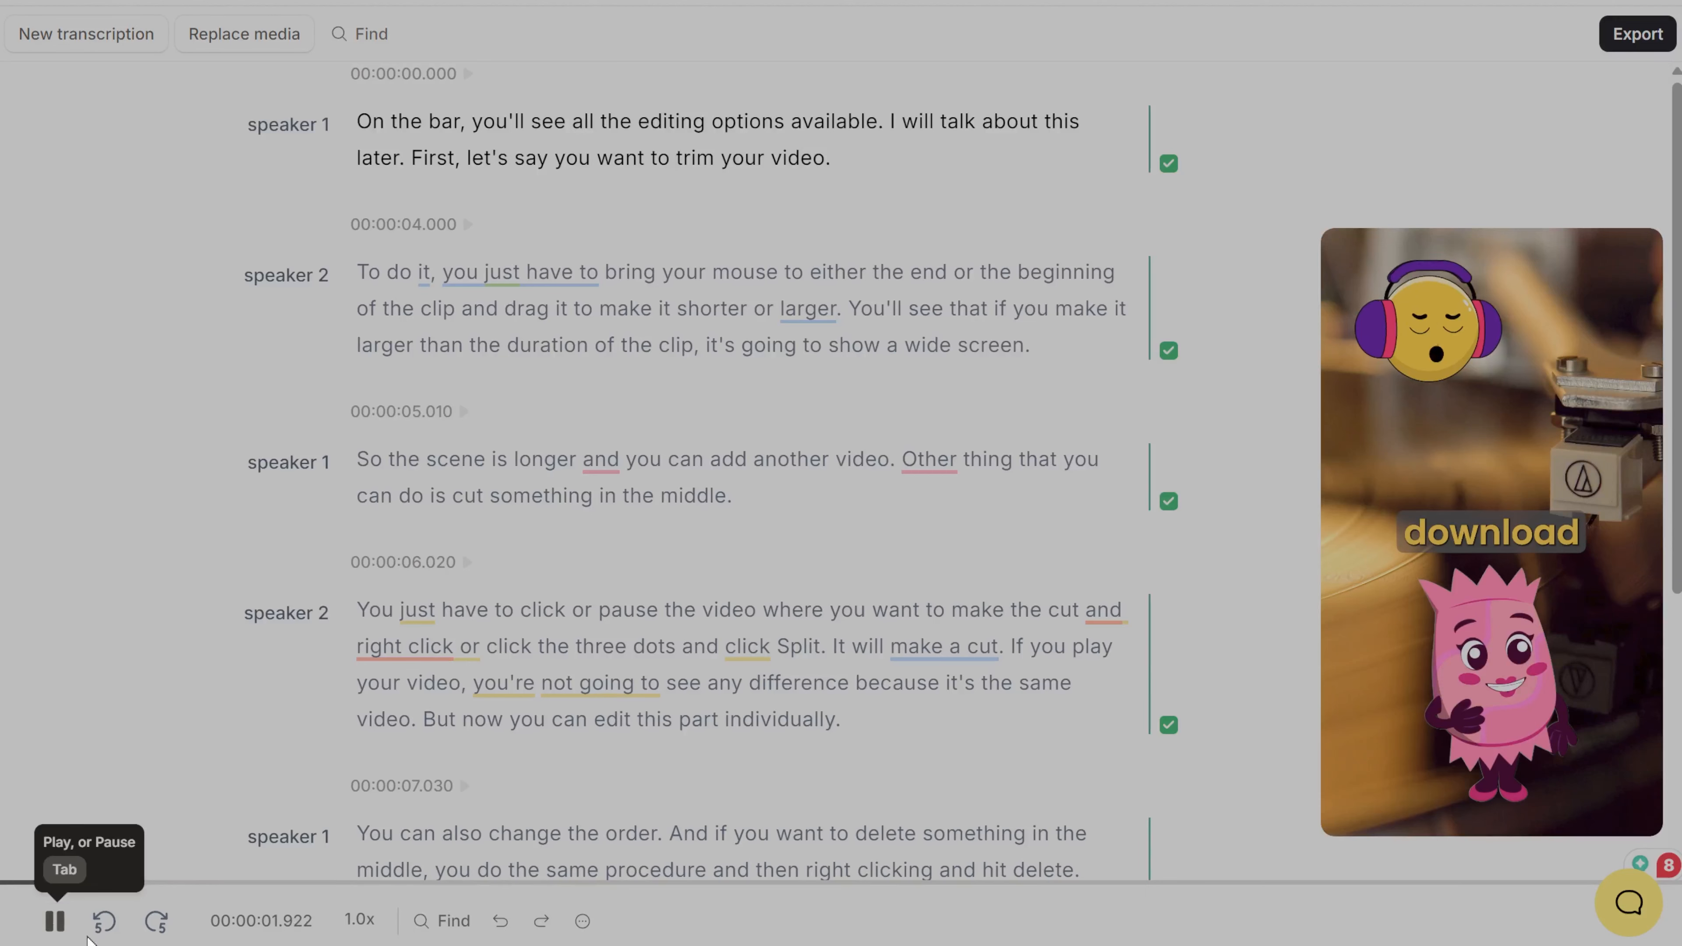
pyautogui.click(156, 921)
pyautogui.click(104, 921)
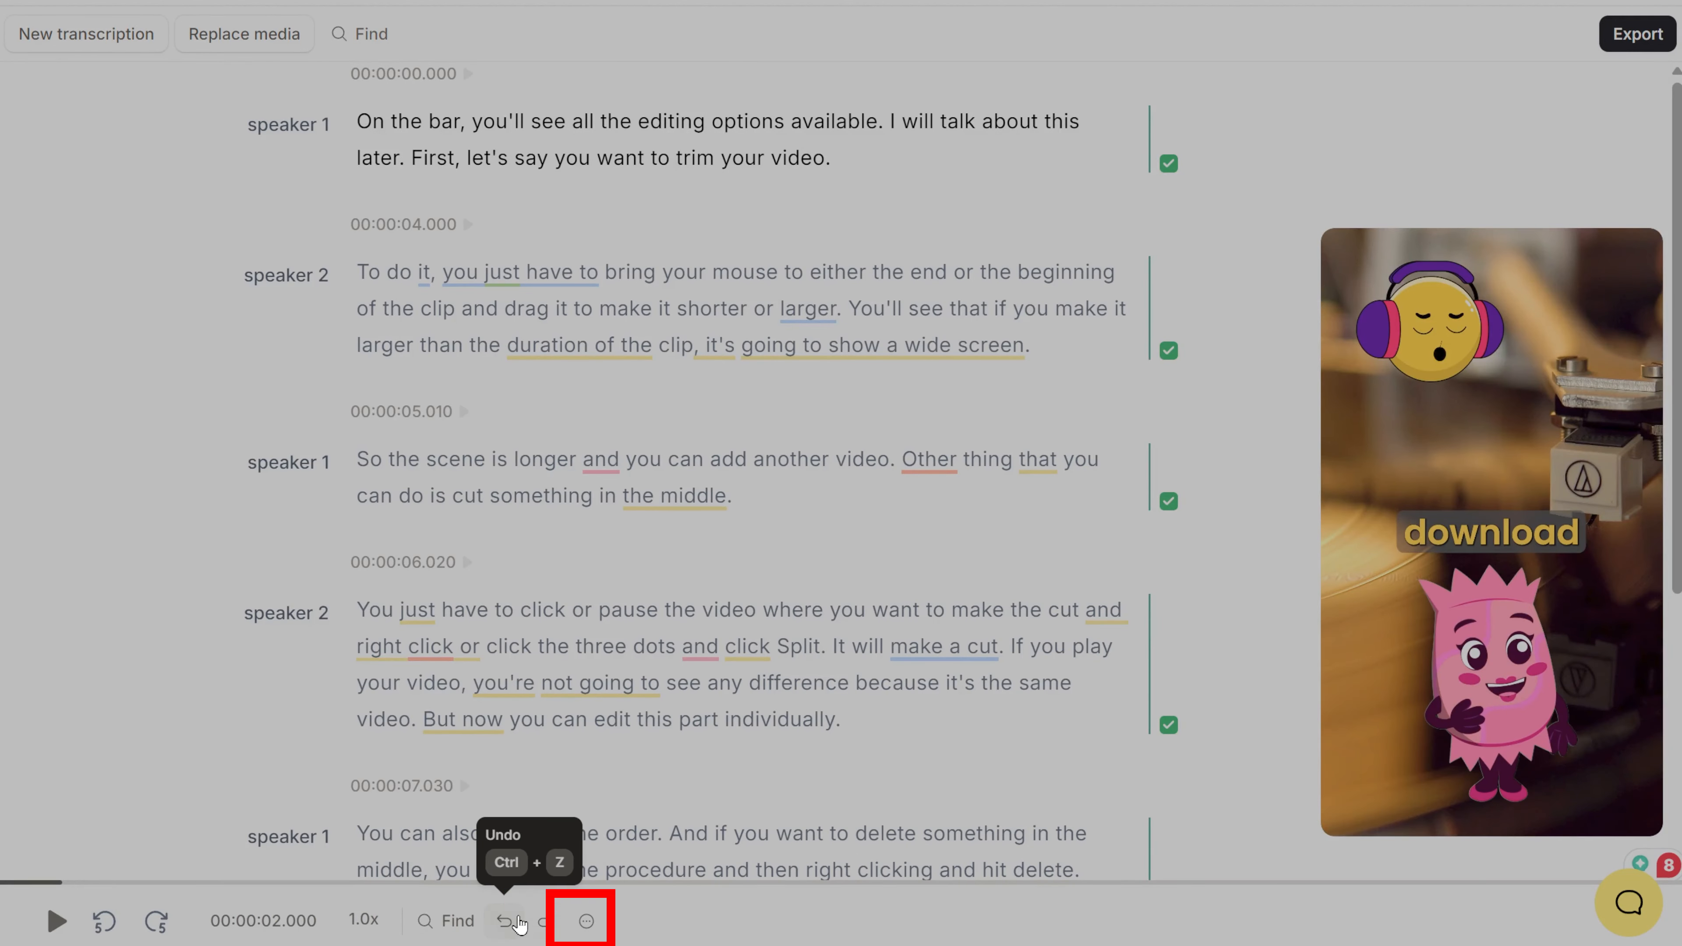
# Step: Open the keyboard shortcut settings and try to record Ctrl+Z as the shortcut for Undo
pyautogui.click(586, 922)
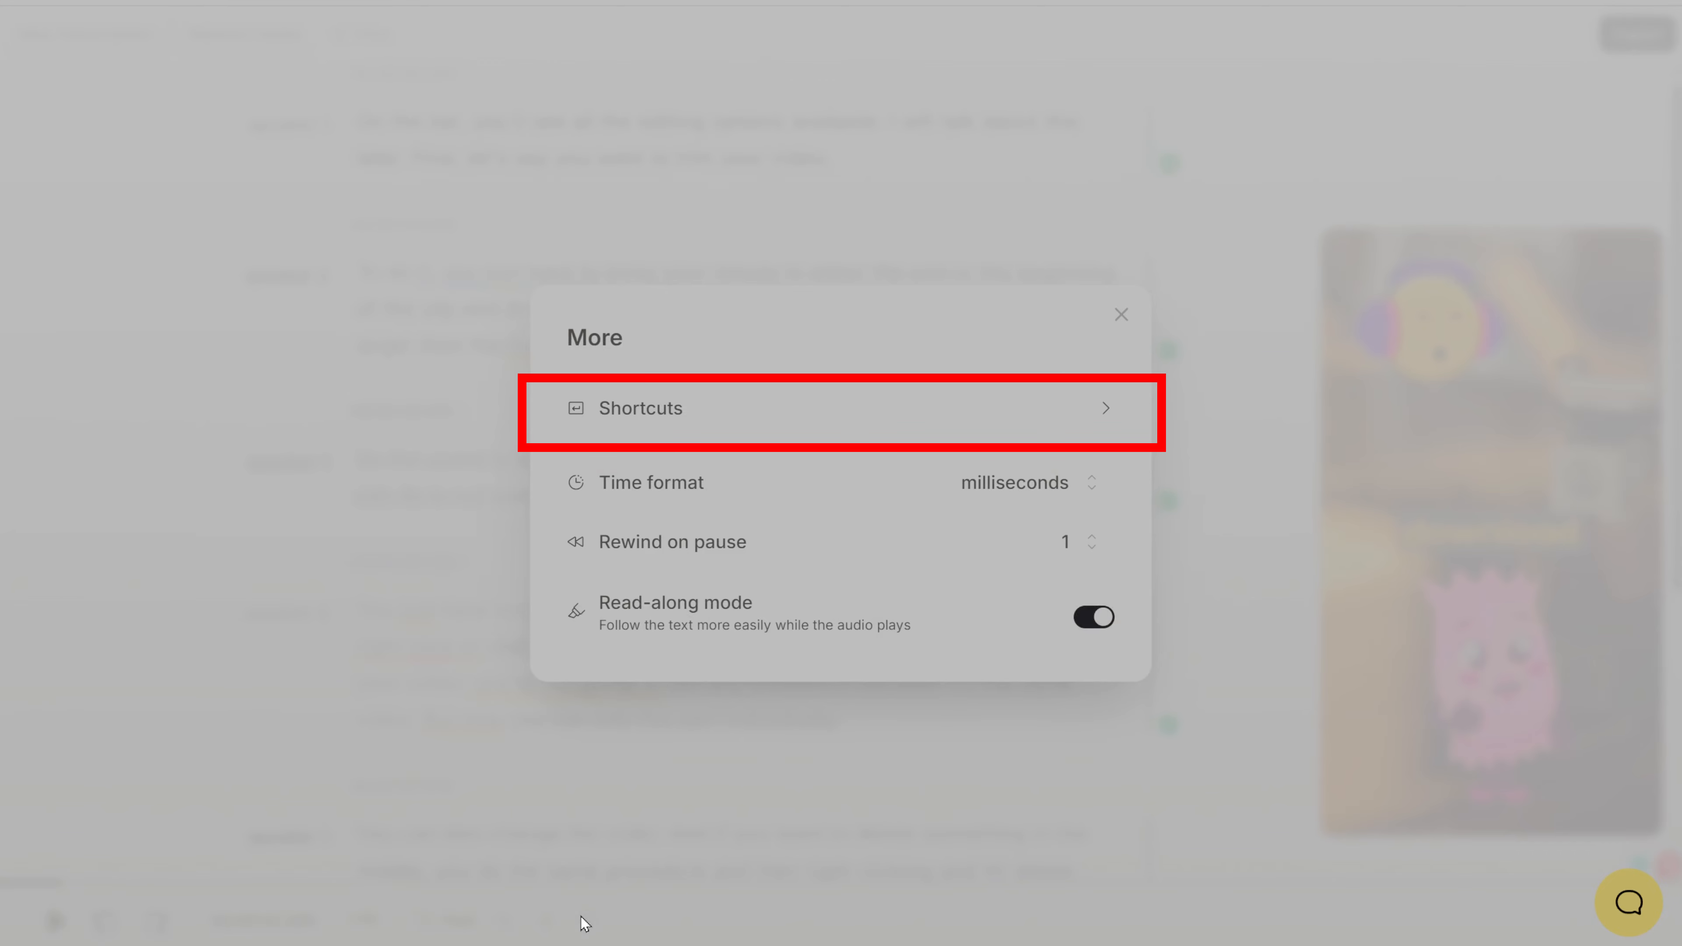
pyautogui.click(1101, 401)
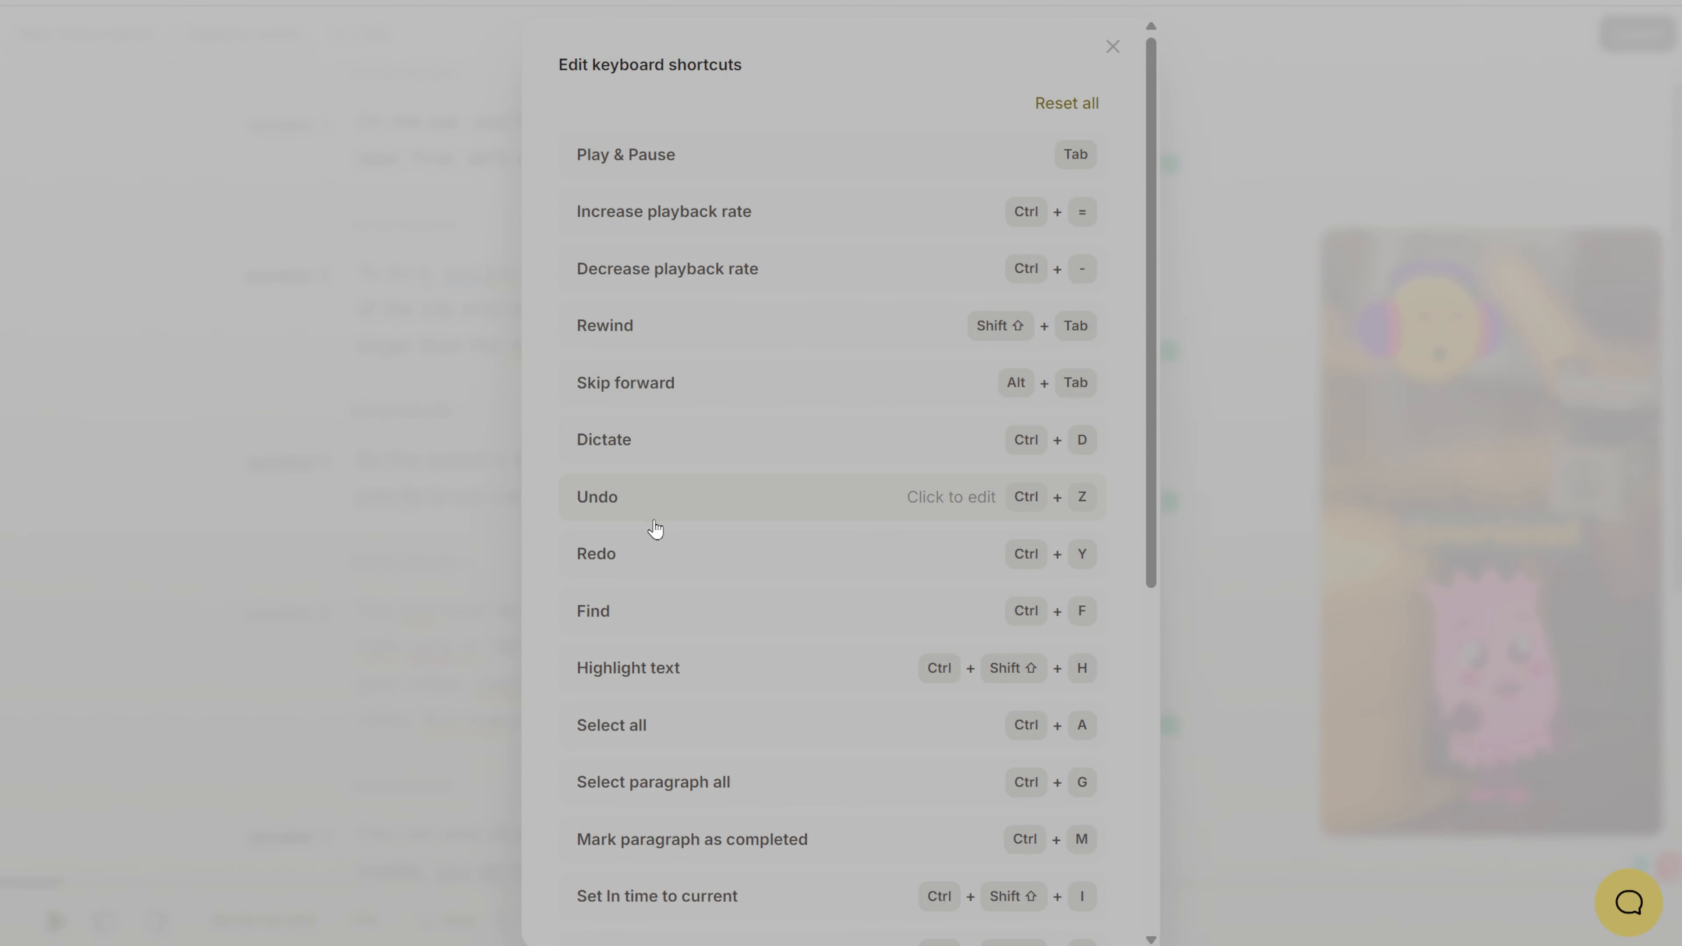
pyautogui.click(964, 384)
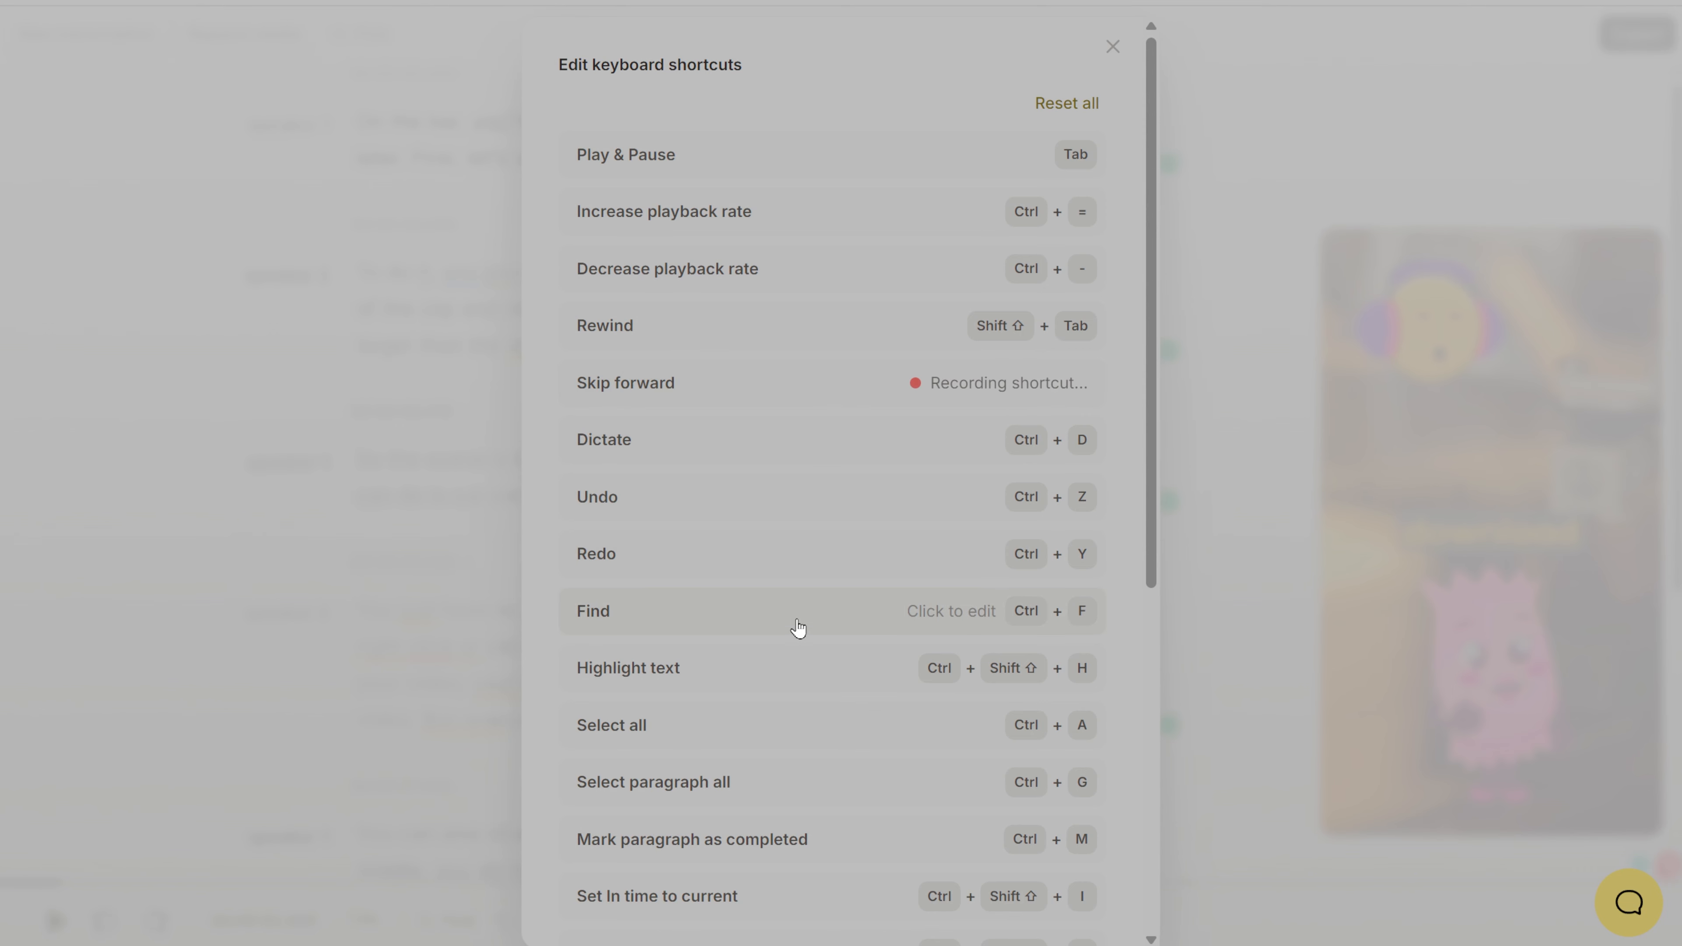
pyautogui.click(729, 495)
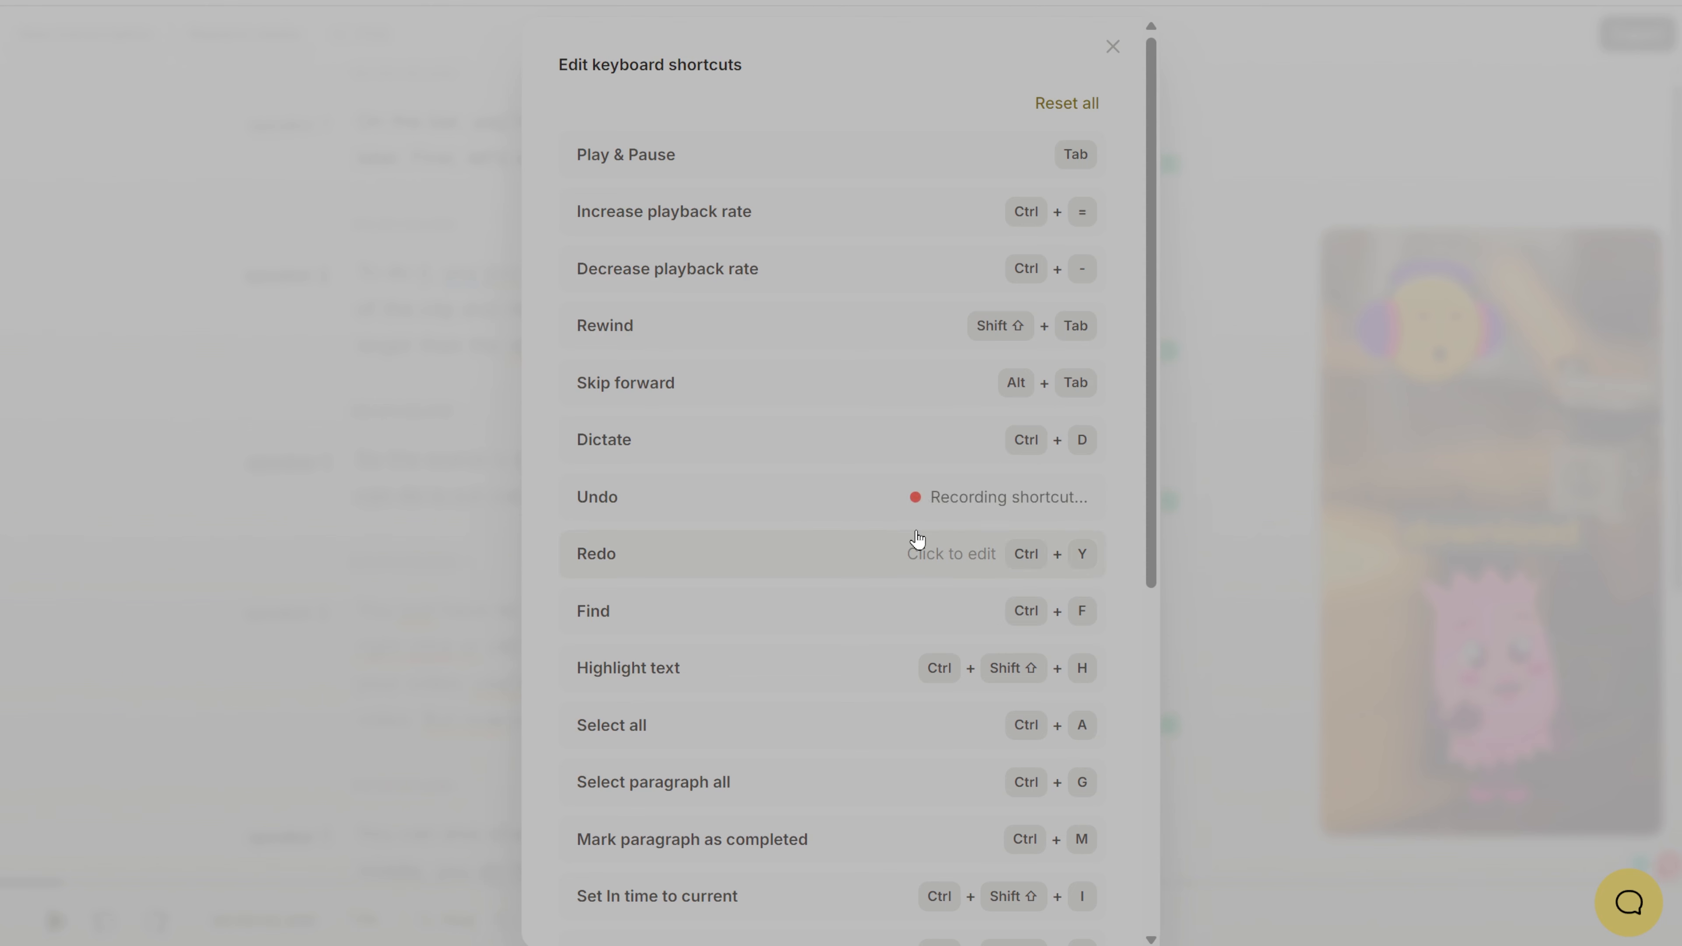
pyautogui.hotkey('ctrl', 'z')
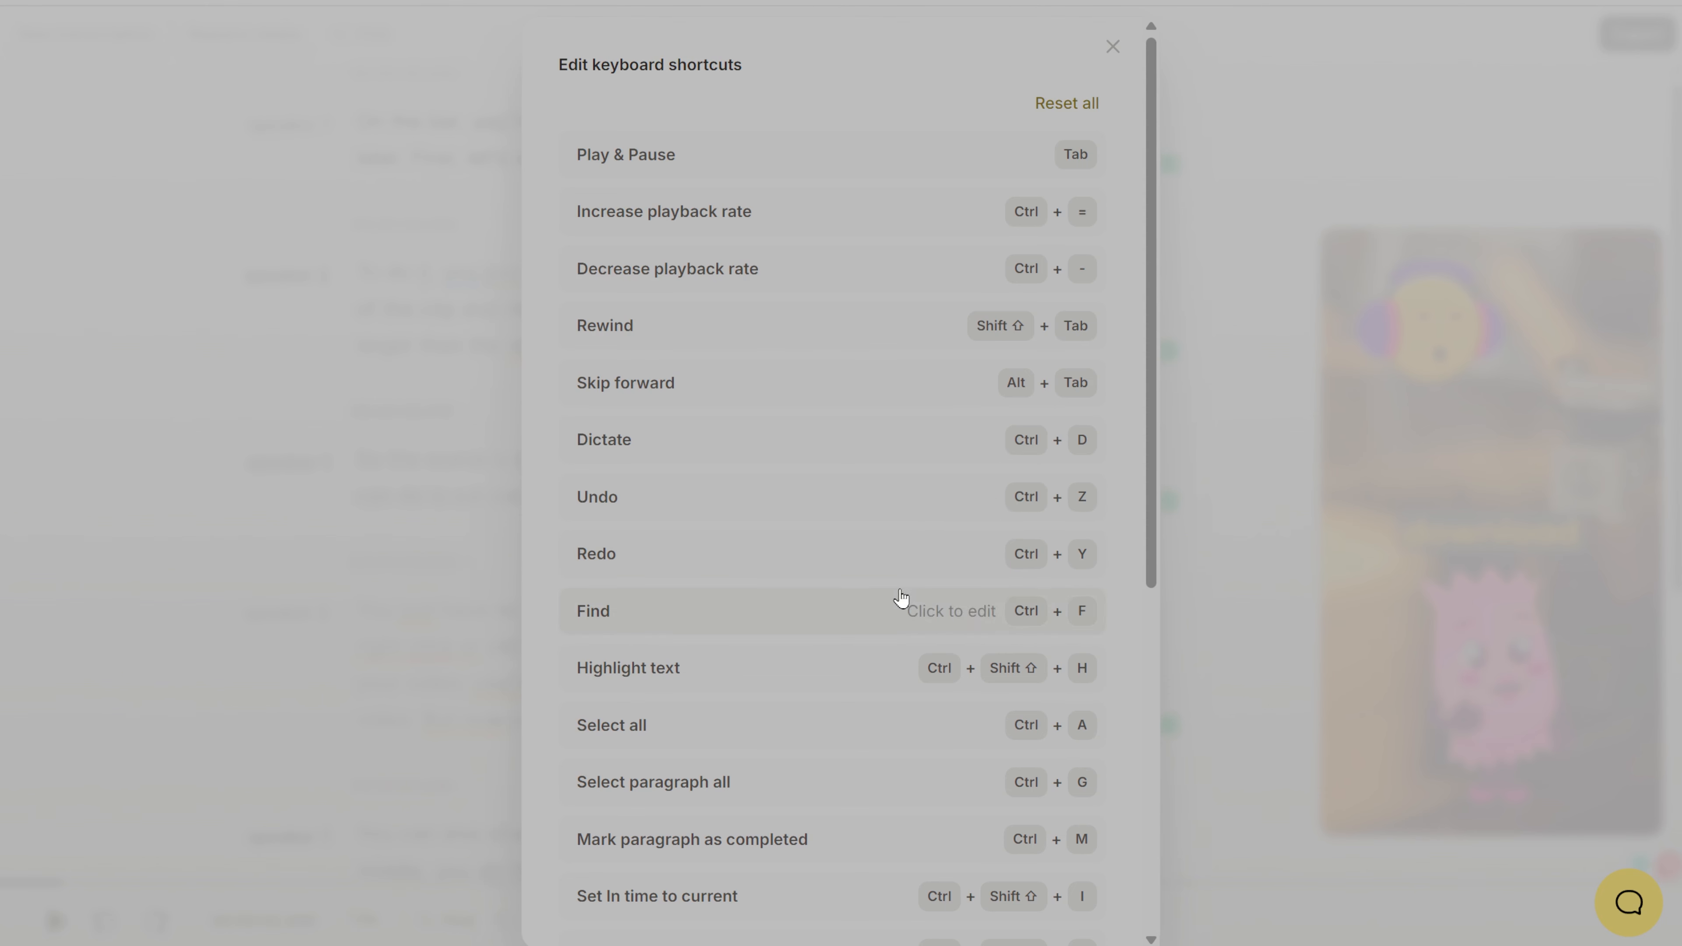
pyautogui.click(933, 497)
pyautogui.hotkey('ctrl', 'z')
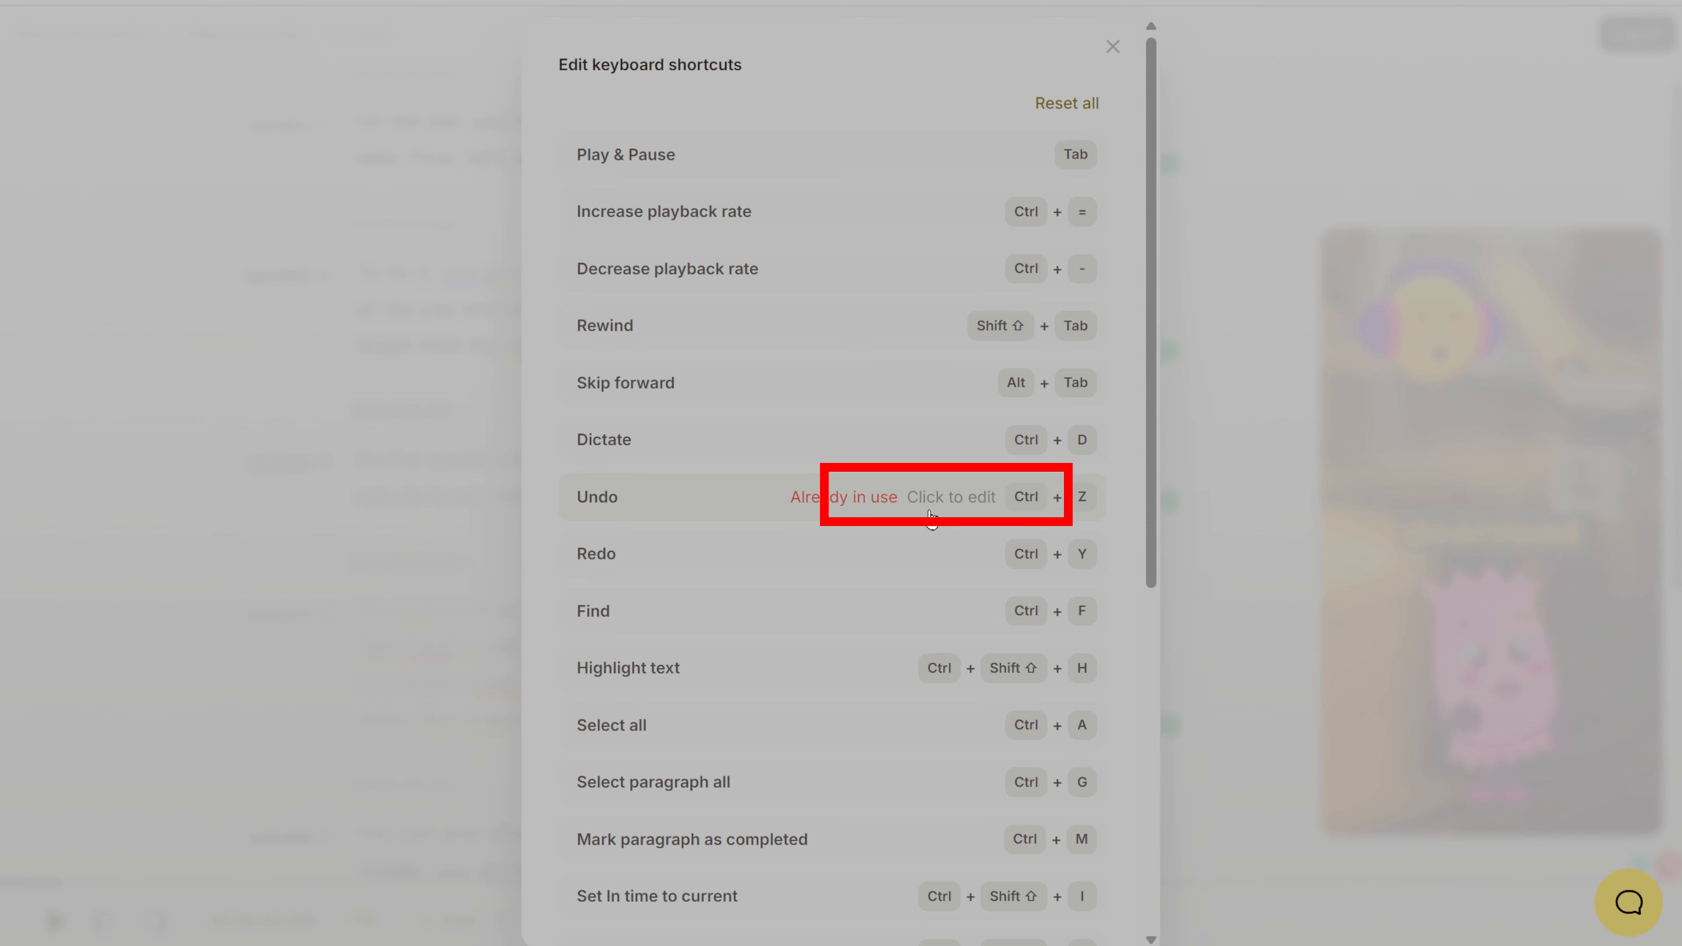
# Step: Record Ctrl+2 as the keyboard shortcut for Undo and leave the shortcut settings
pyautogui.click(950, 512)
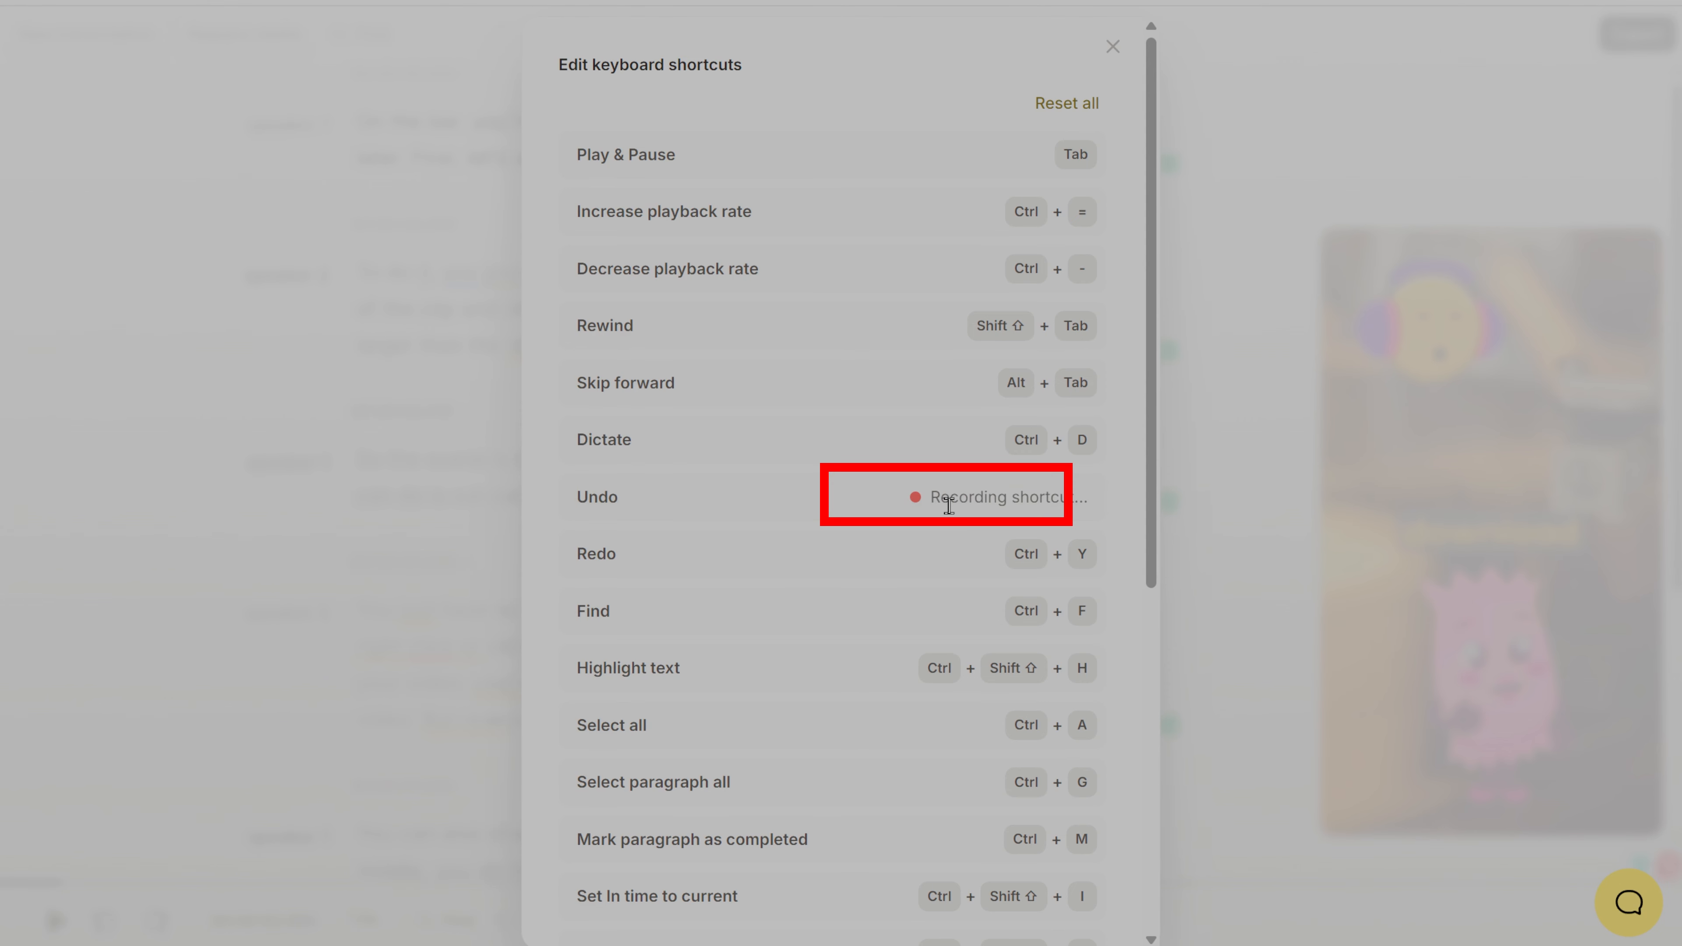
pyautogui.press('ctrl')
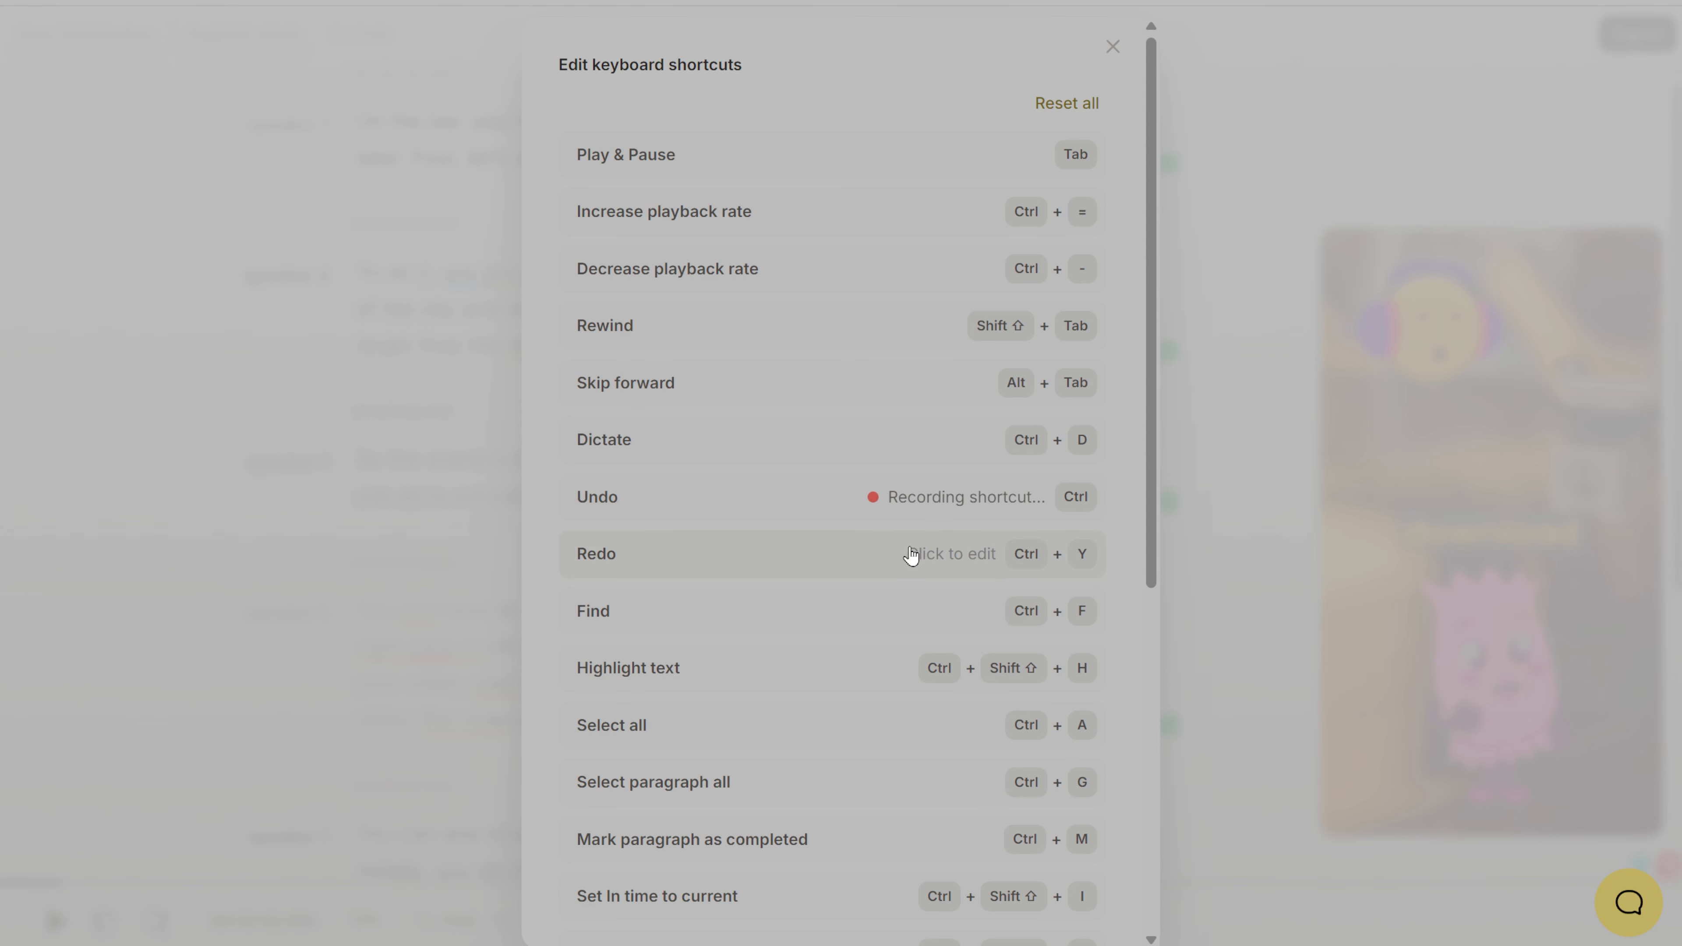
pyautogui.hotkey('ctrl', '2')
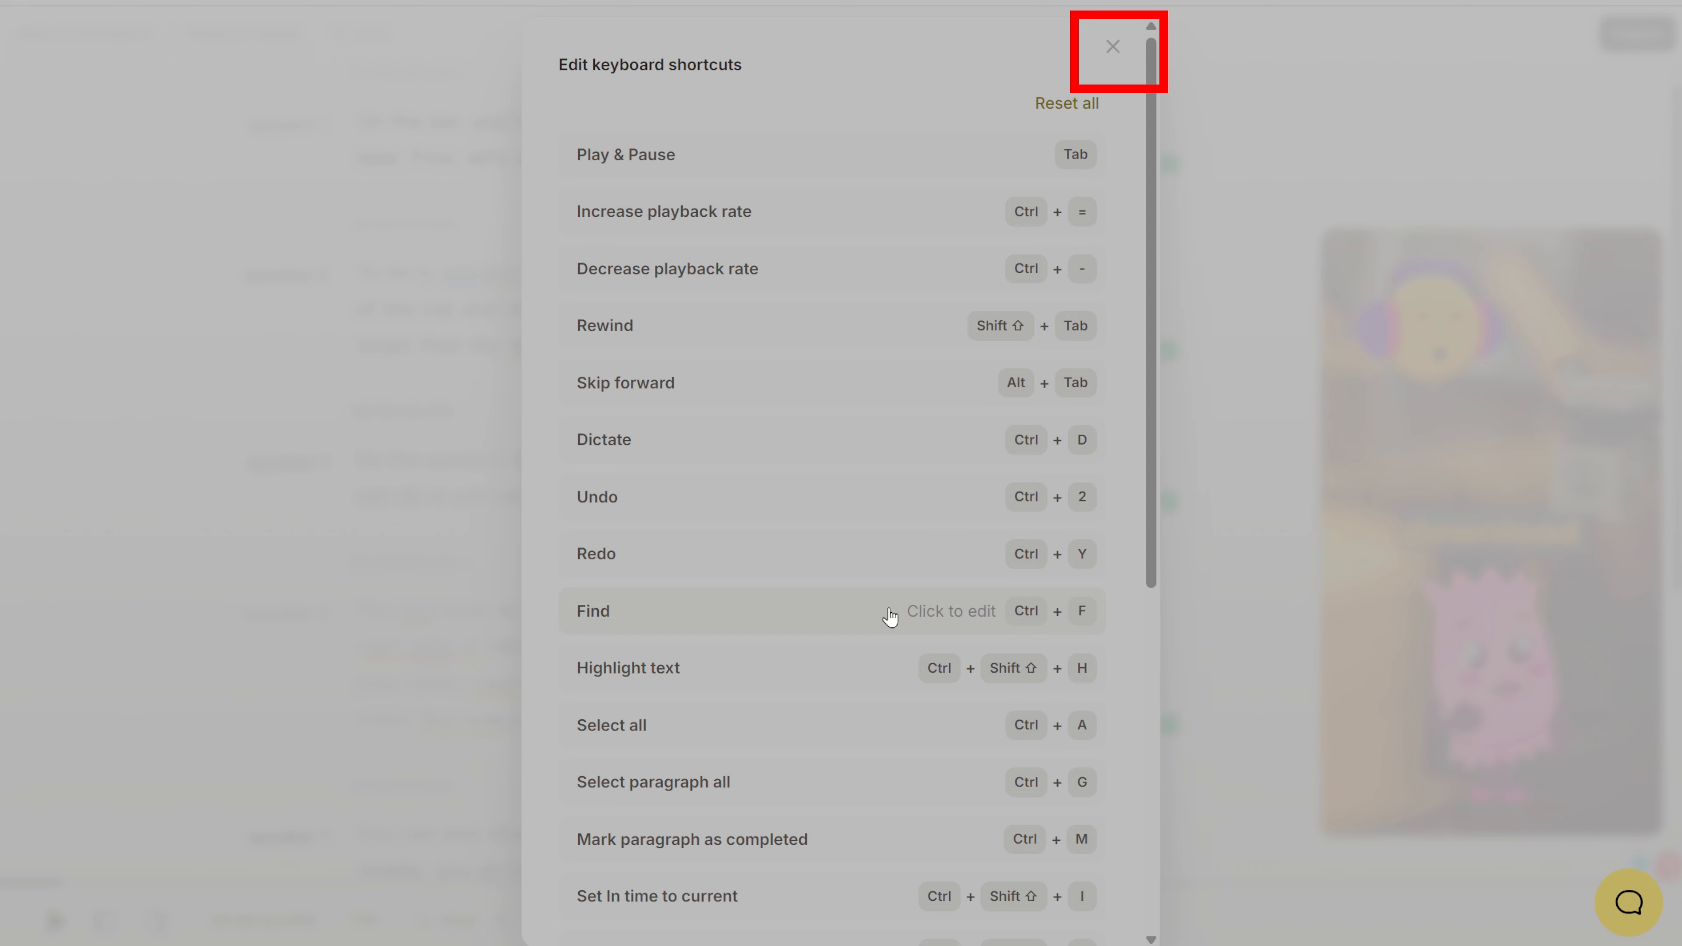
pyautogui.click(953, 502)
pyautogui.press('ctrl')
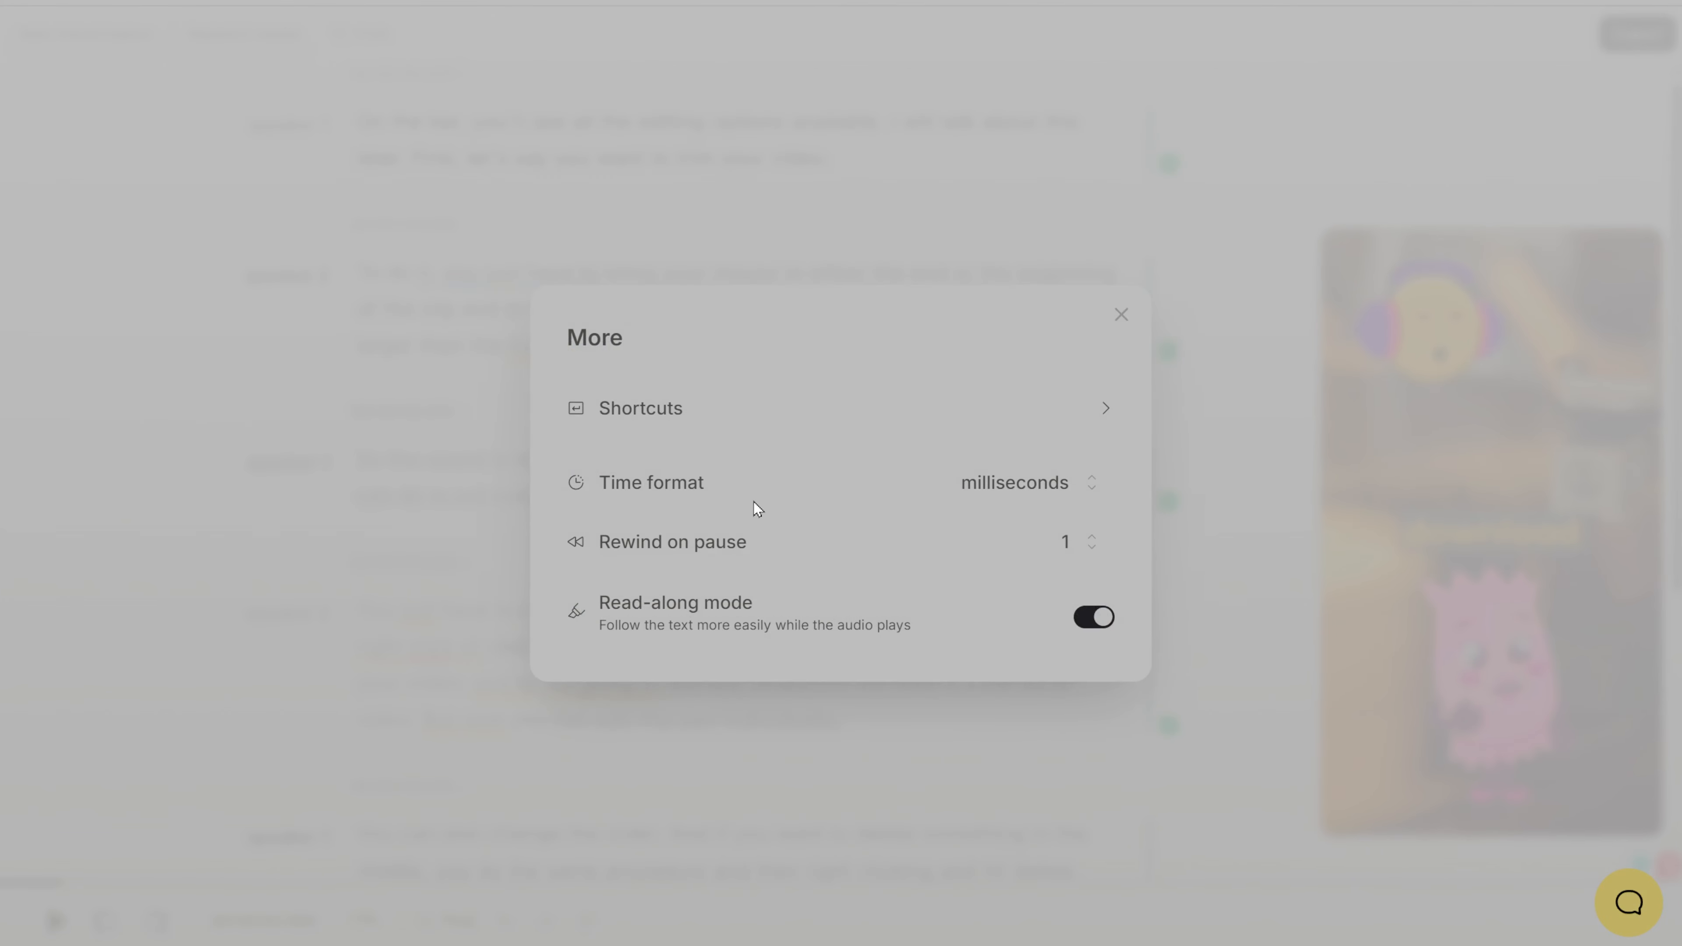
# Step: View the available choices for the time format and for the rewind-on-pause duration
pyautogui.click(1003, 491)
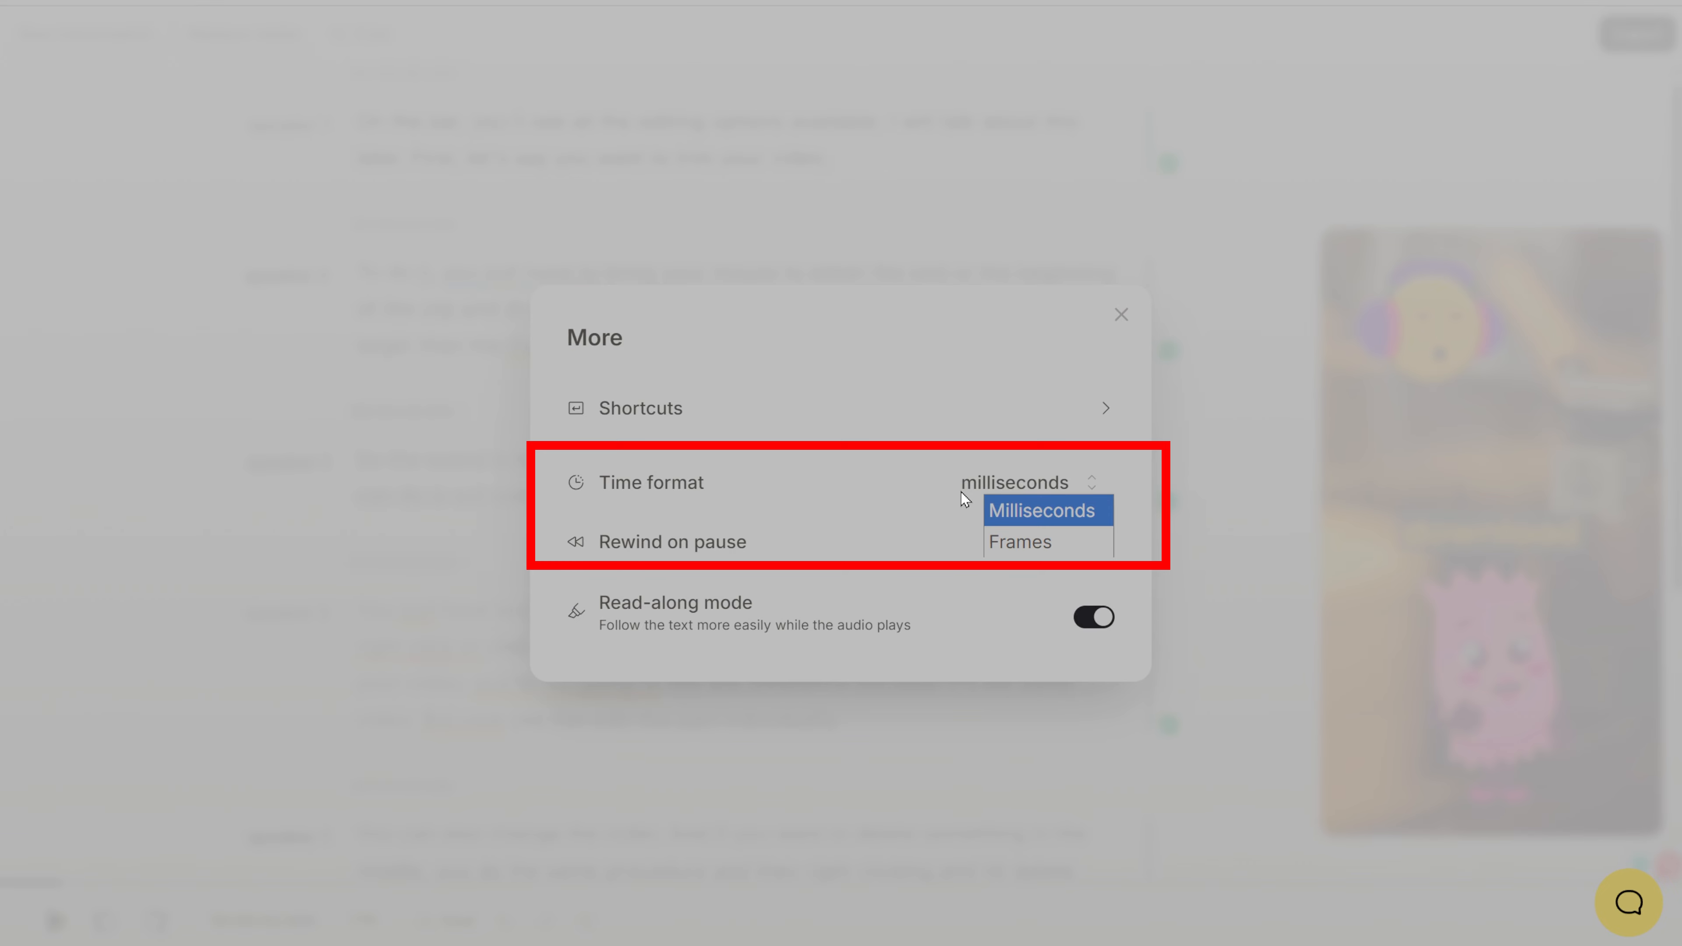
pyautogui.click(797, 551)
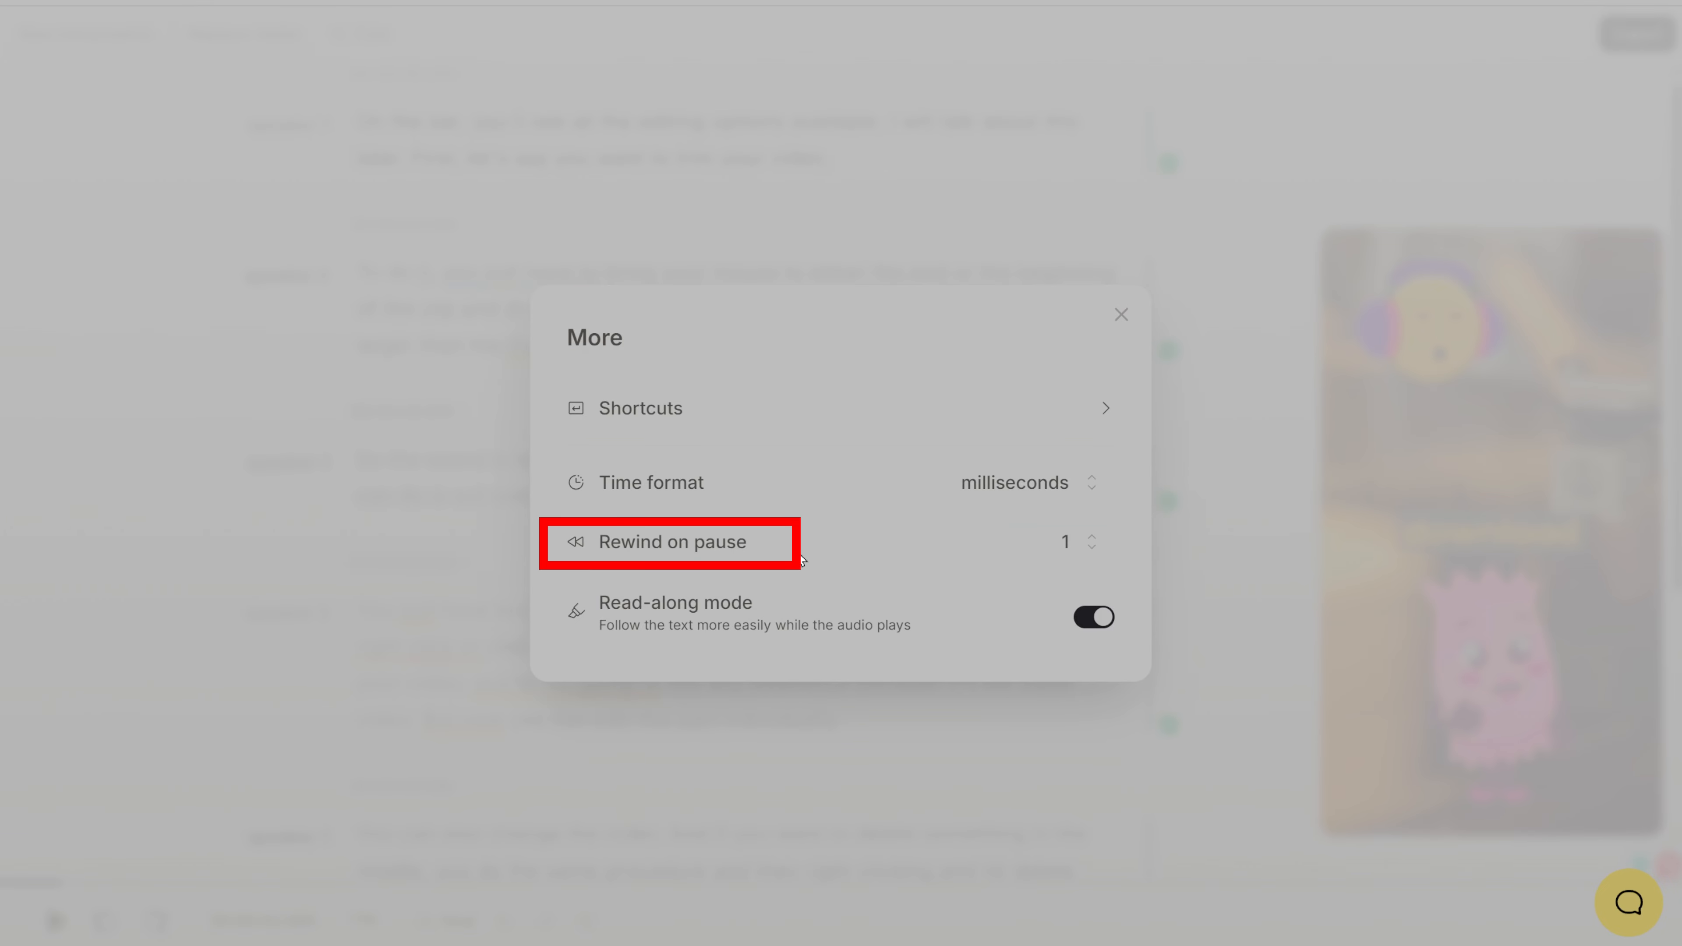
pyautogui.click(1092, 543)
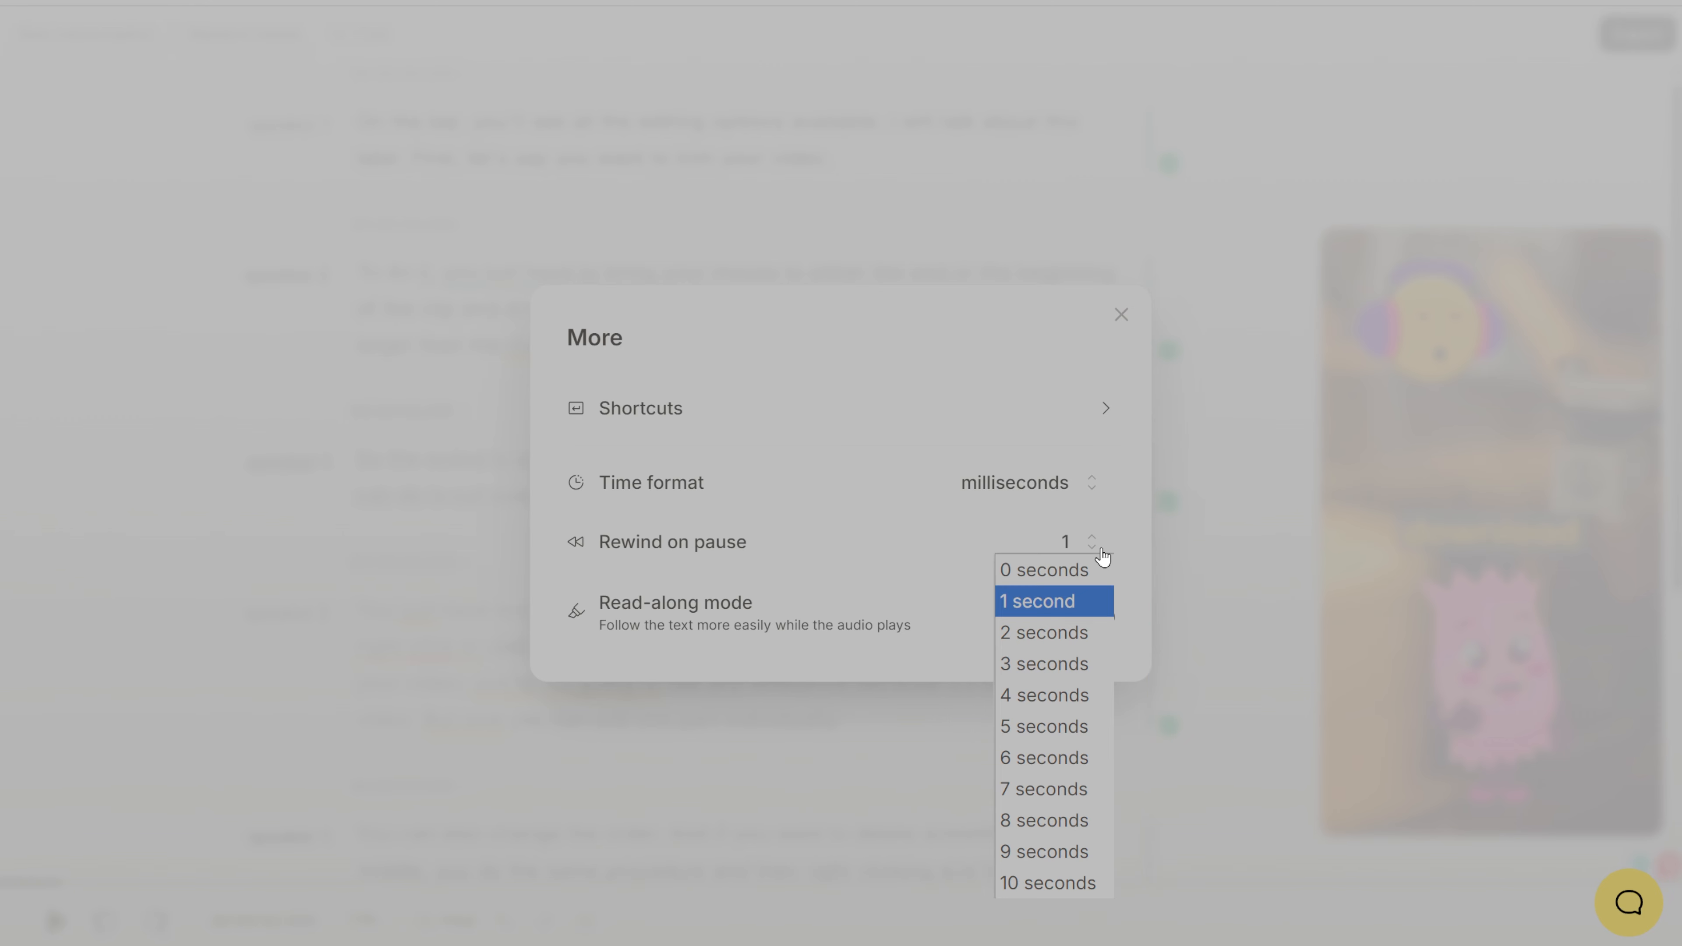
pyautogui.click(1101, 550)
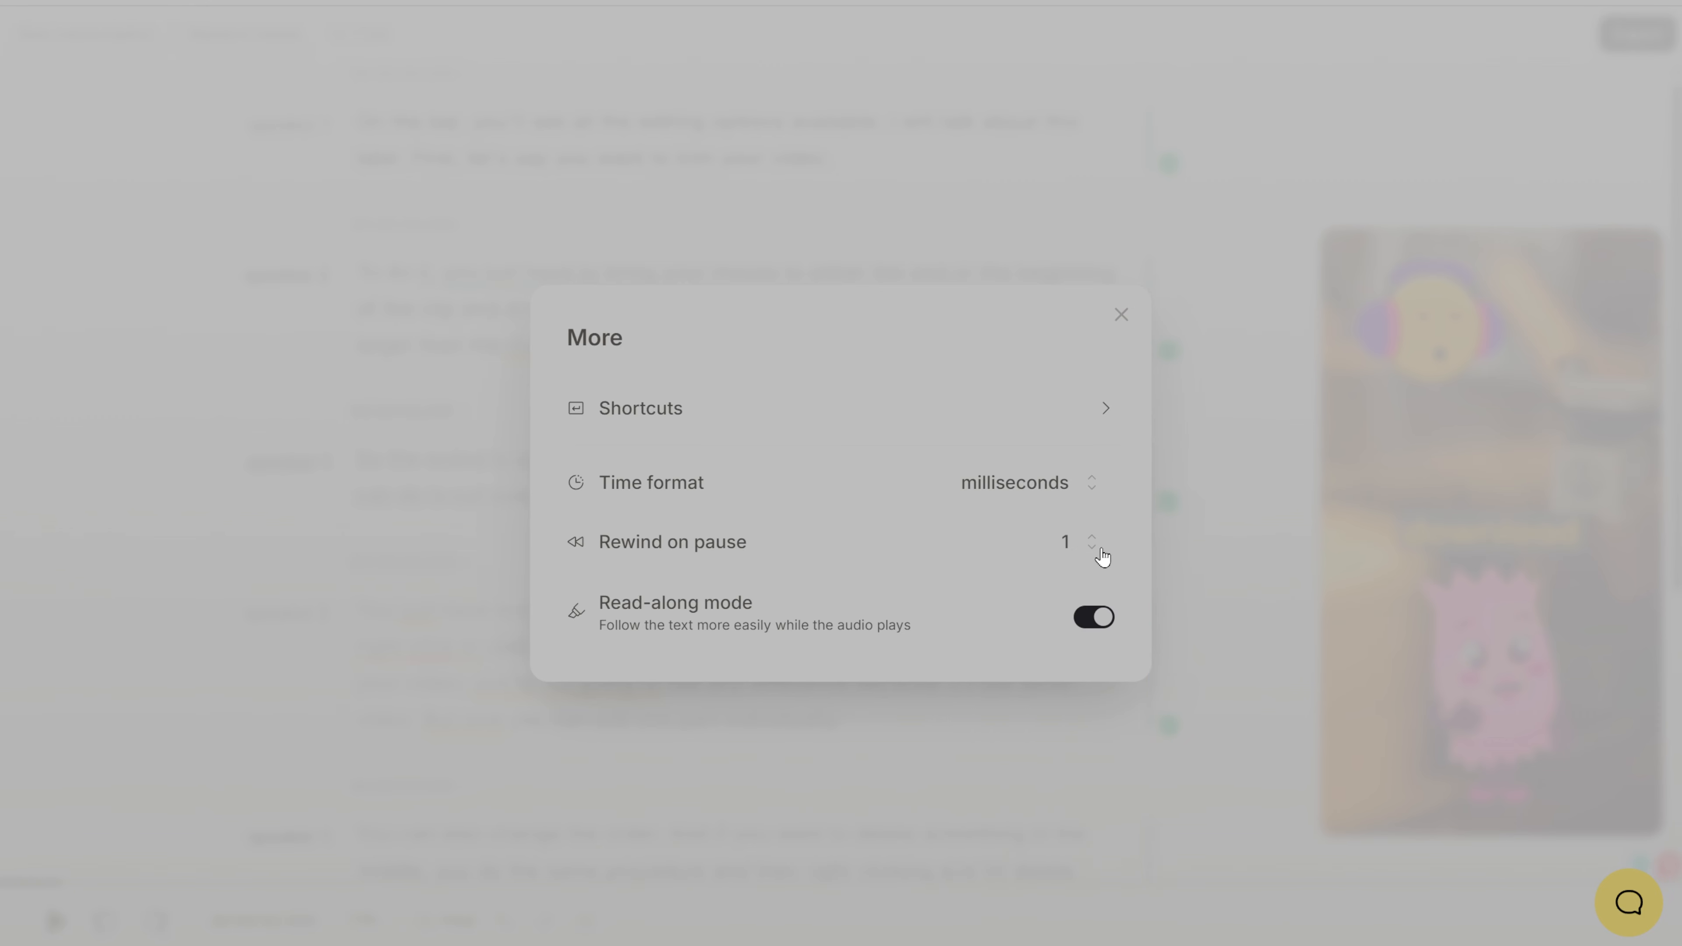
# Step: Switch read-along mode off and on again and close the additional settings
pyautogui.click(1084, 620)
pyautogui.click(1083, 619)
pyautogui.click(1121, 315)
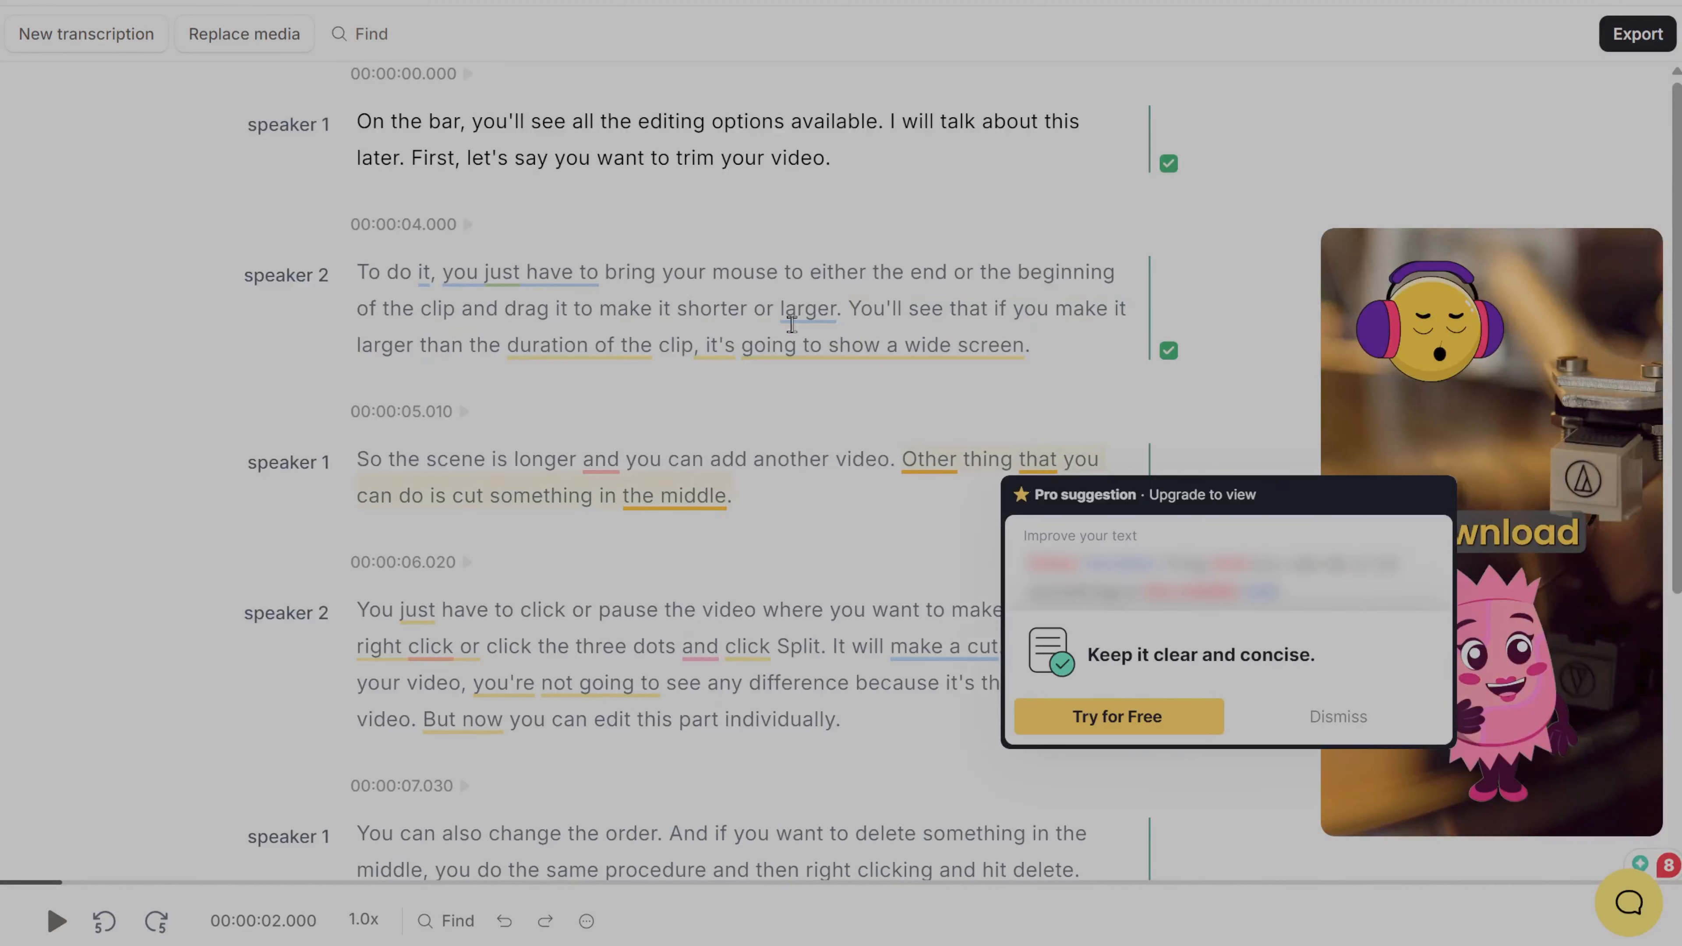
# Step: Play the video from the timecodes of the second, third, first and last paragraphs, and pause it
pyautogui.click(361, 225)
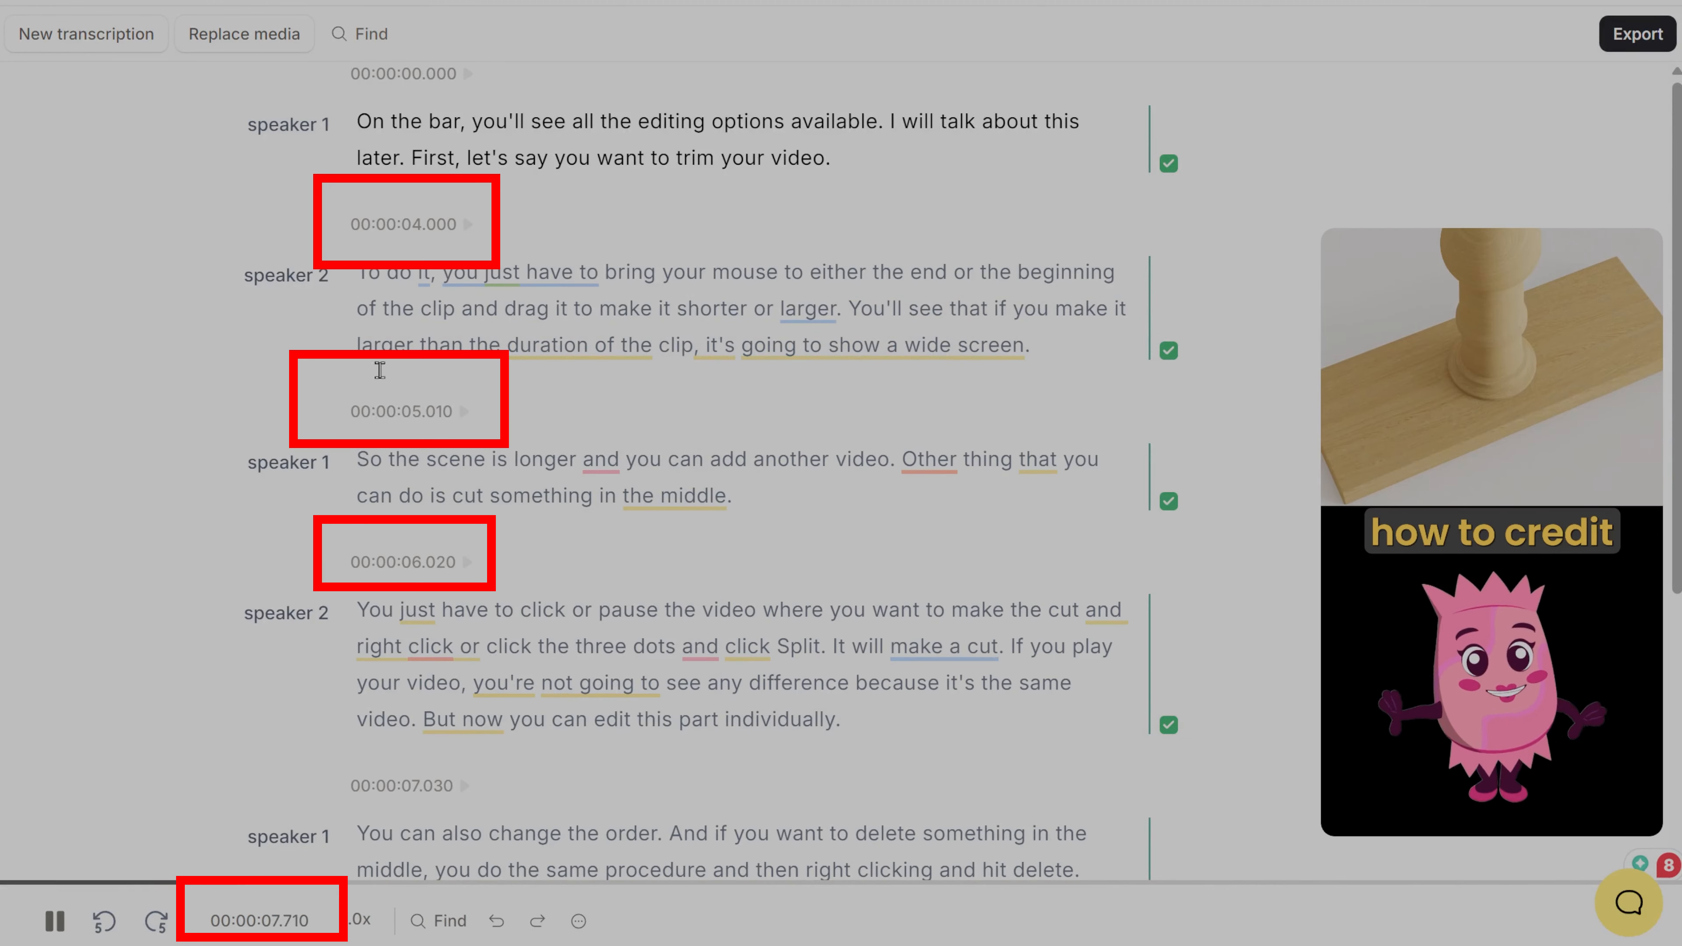
pyautogui.click(378, 412)
pyautogui.click(404, 75)
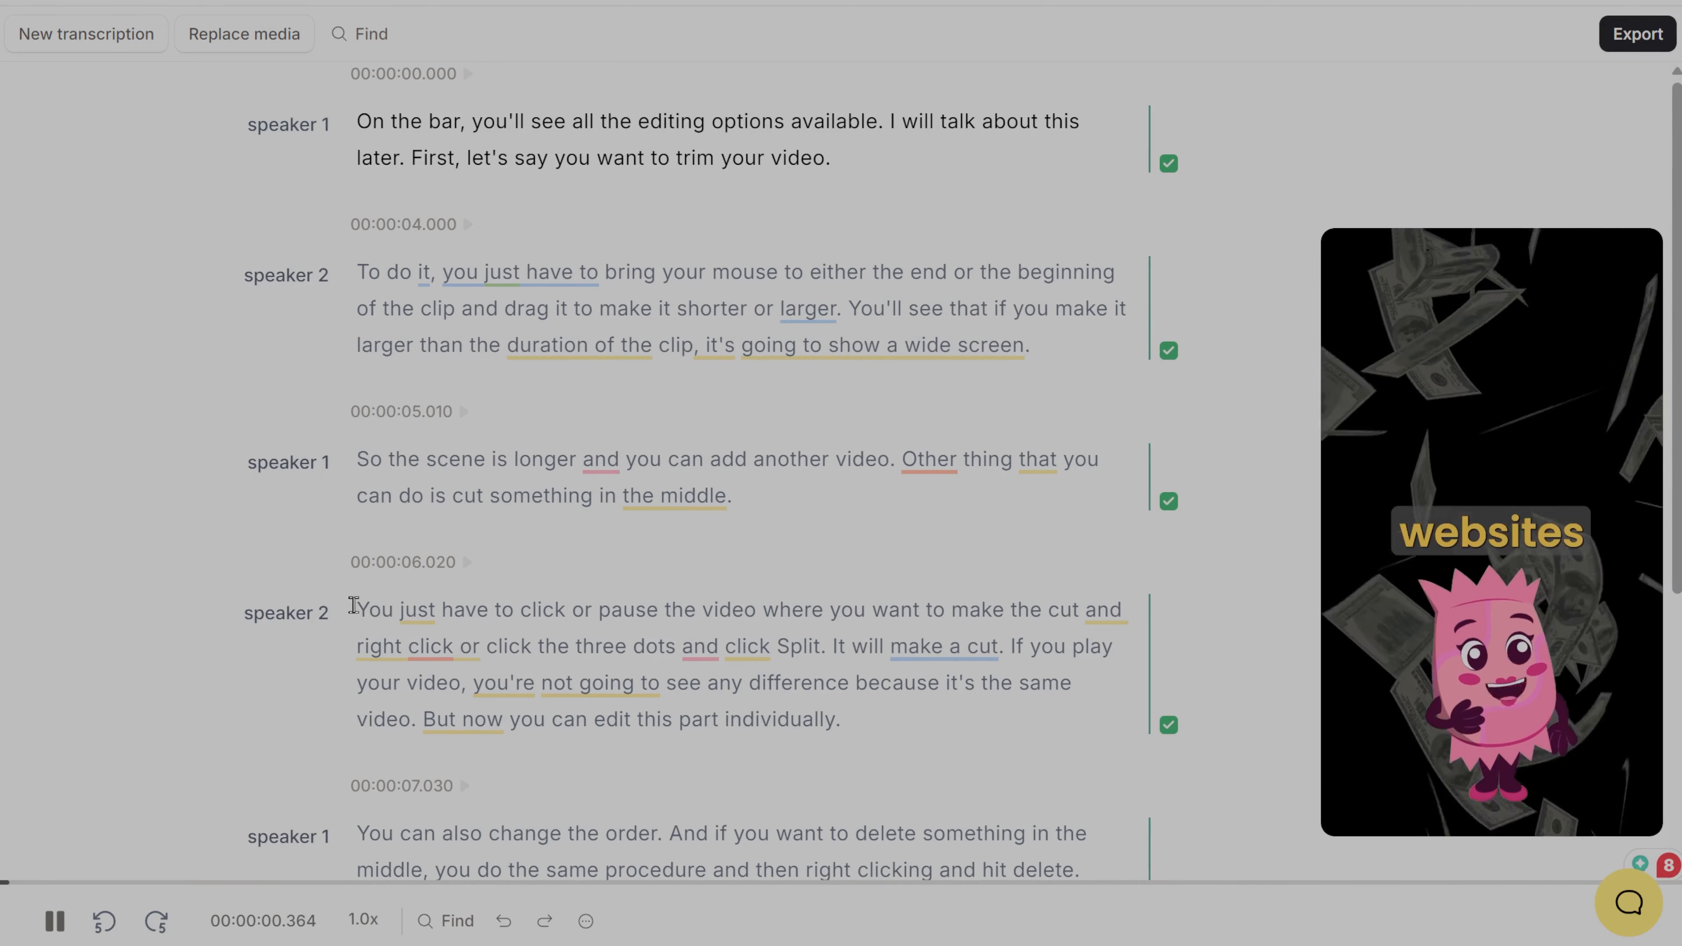
pyautogui.scroll(-6, 372, 620)
pyautogui.click(407, 557)
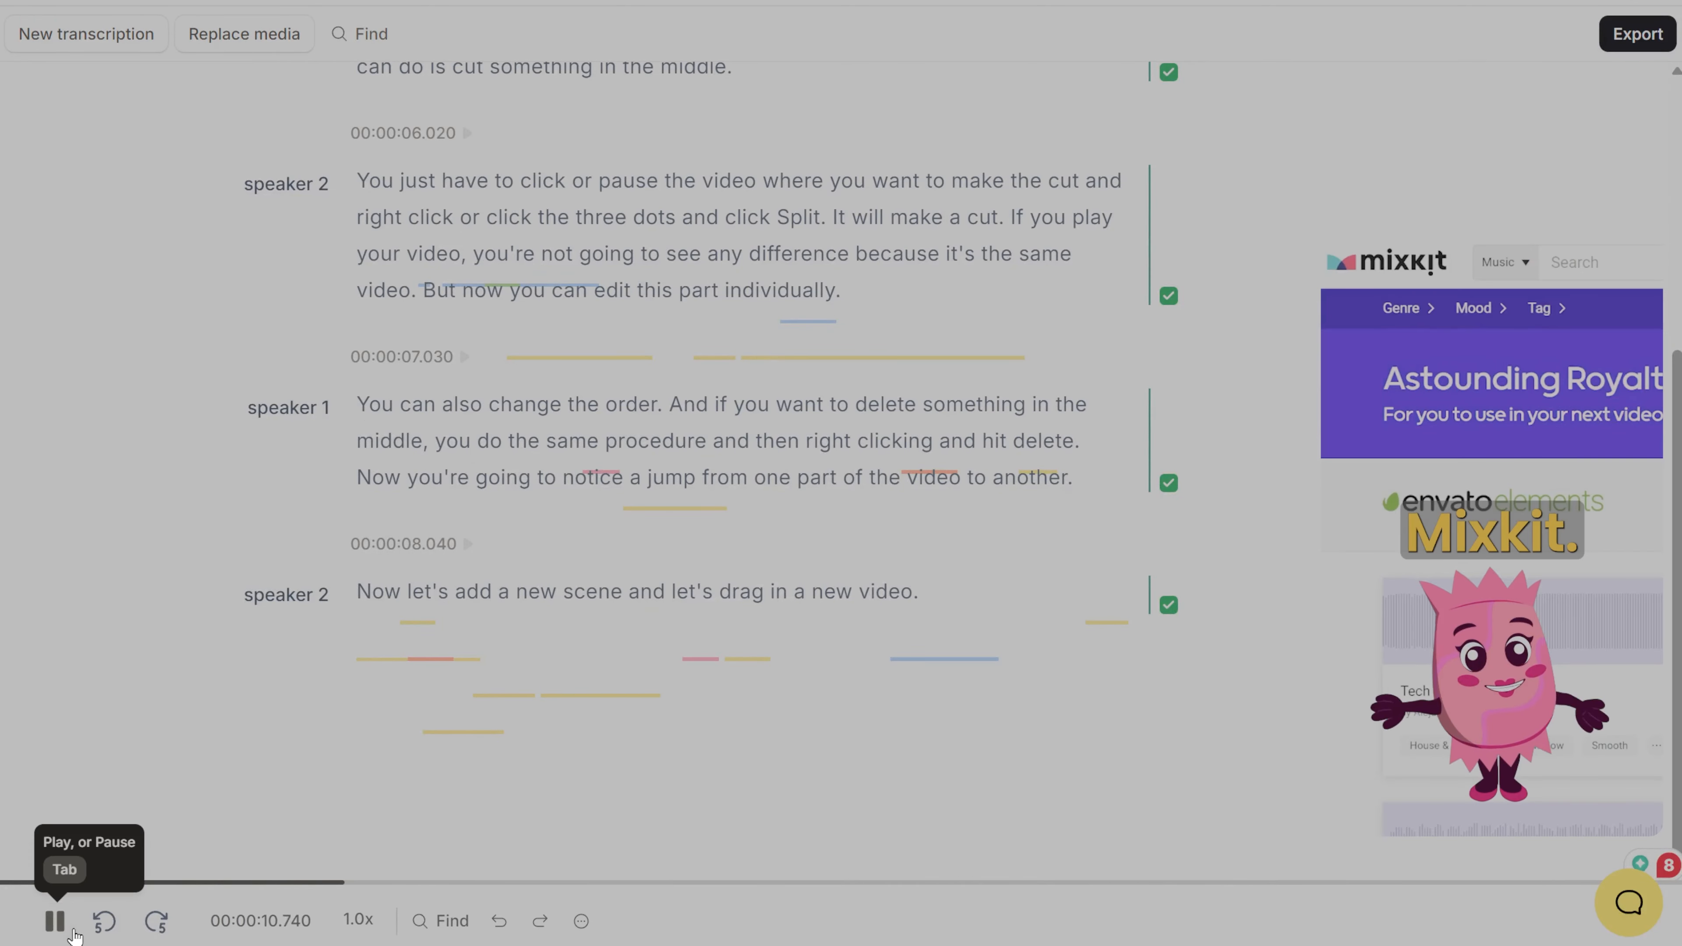
pyautogui.click(54, 922)
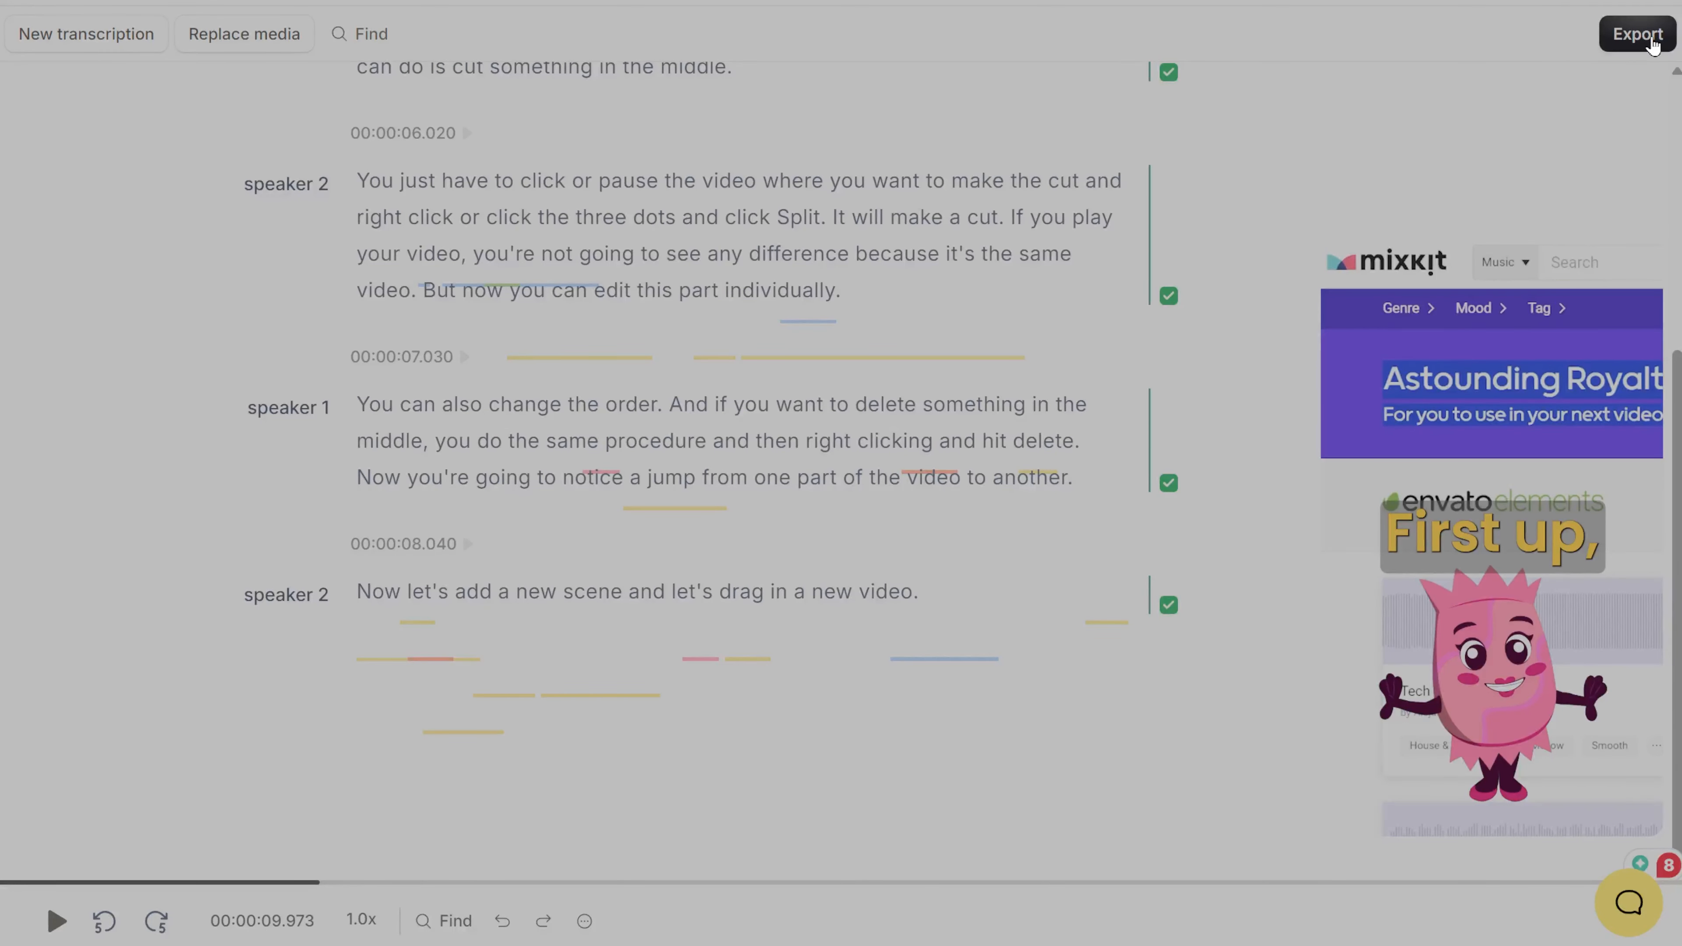
# Step: Open the transcript's export settings and look through the file format choices
pyautogui.click(1612, 47)
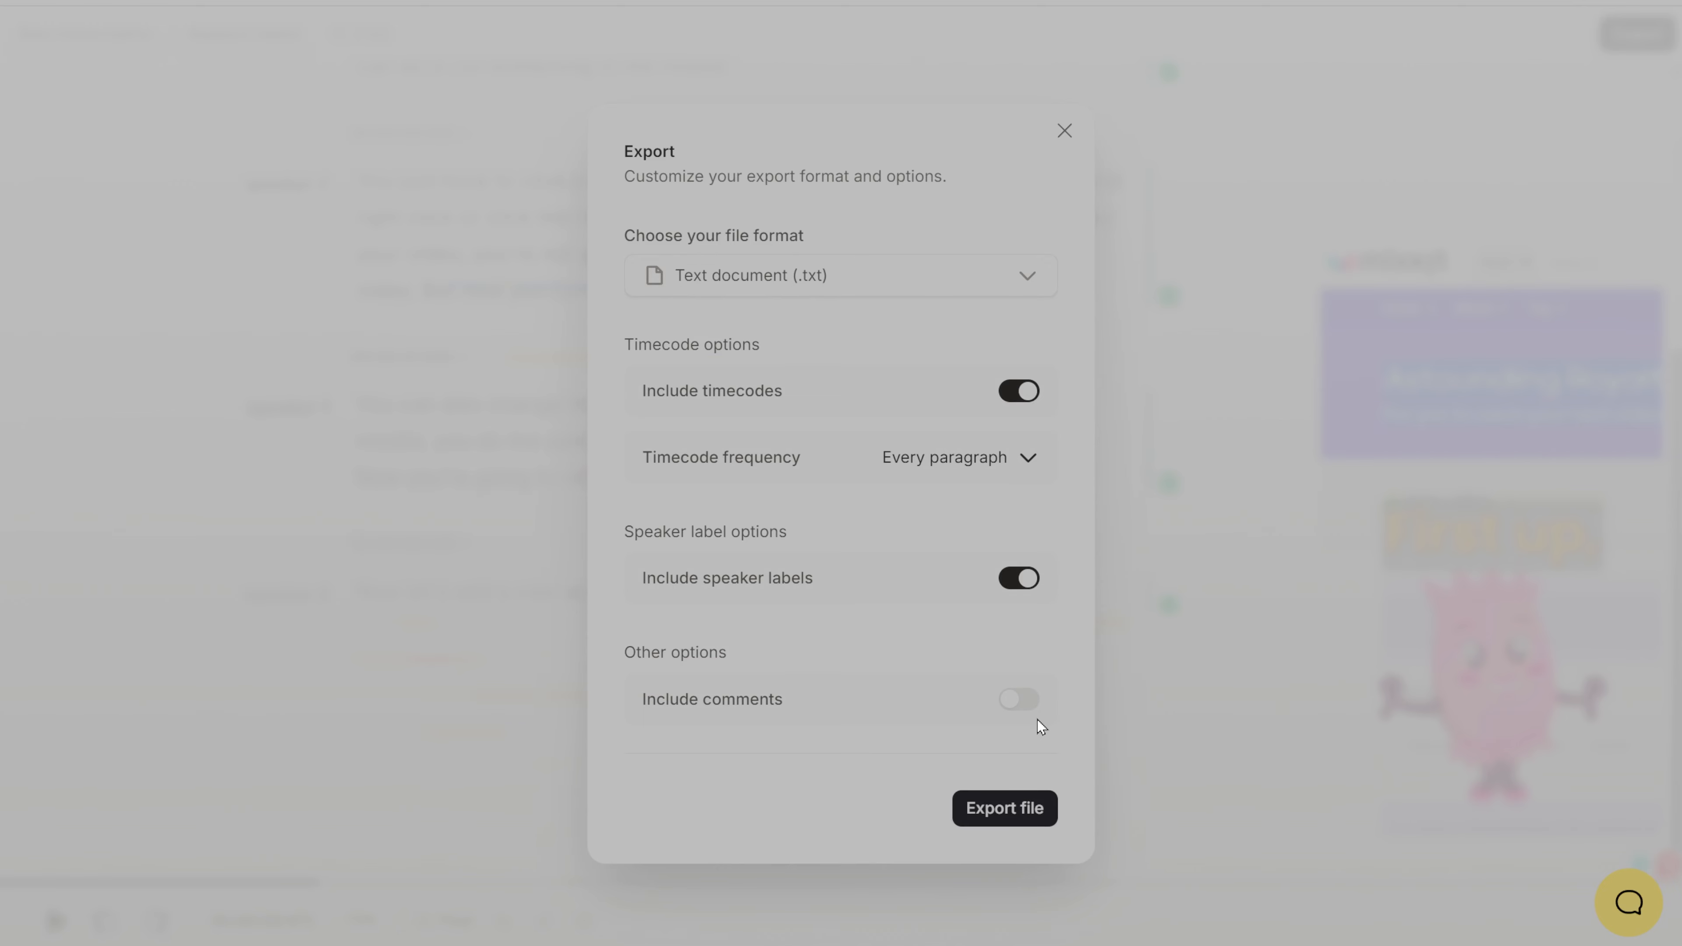
pyautogui.click(1030, 282)
pyautogui.click(1056, 331)
# Step: Switch the exported timecodes off and on again and view the timecode frequency choices
pyautogui.click(1030, 391)
pyautogui.click(1029, 392)
pyautogui.click(1029, 461)
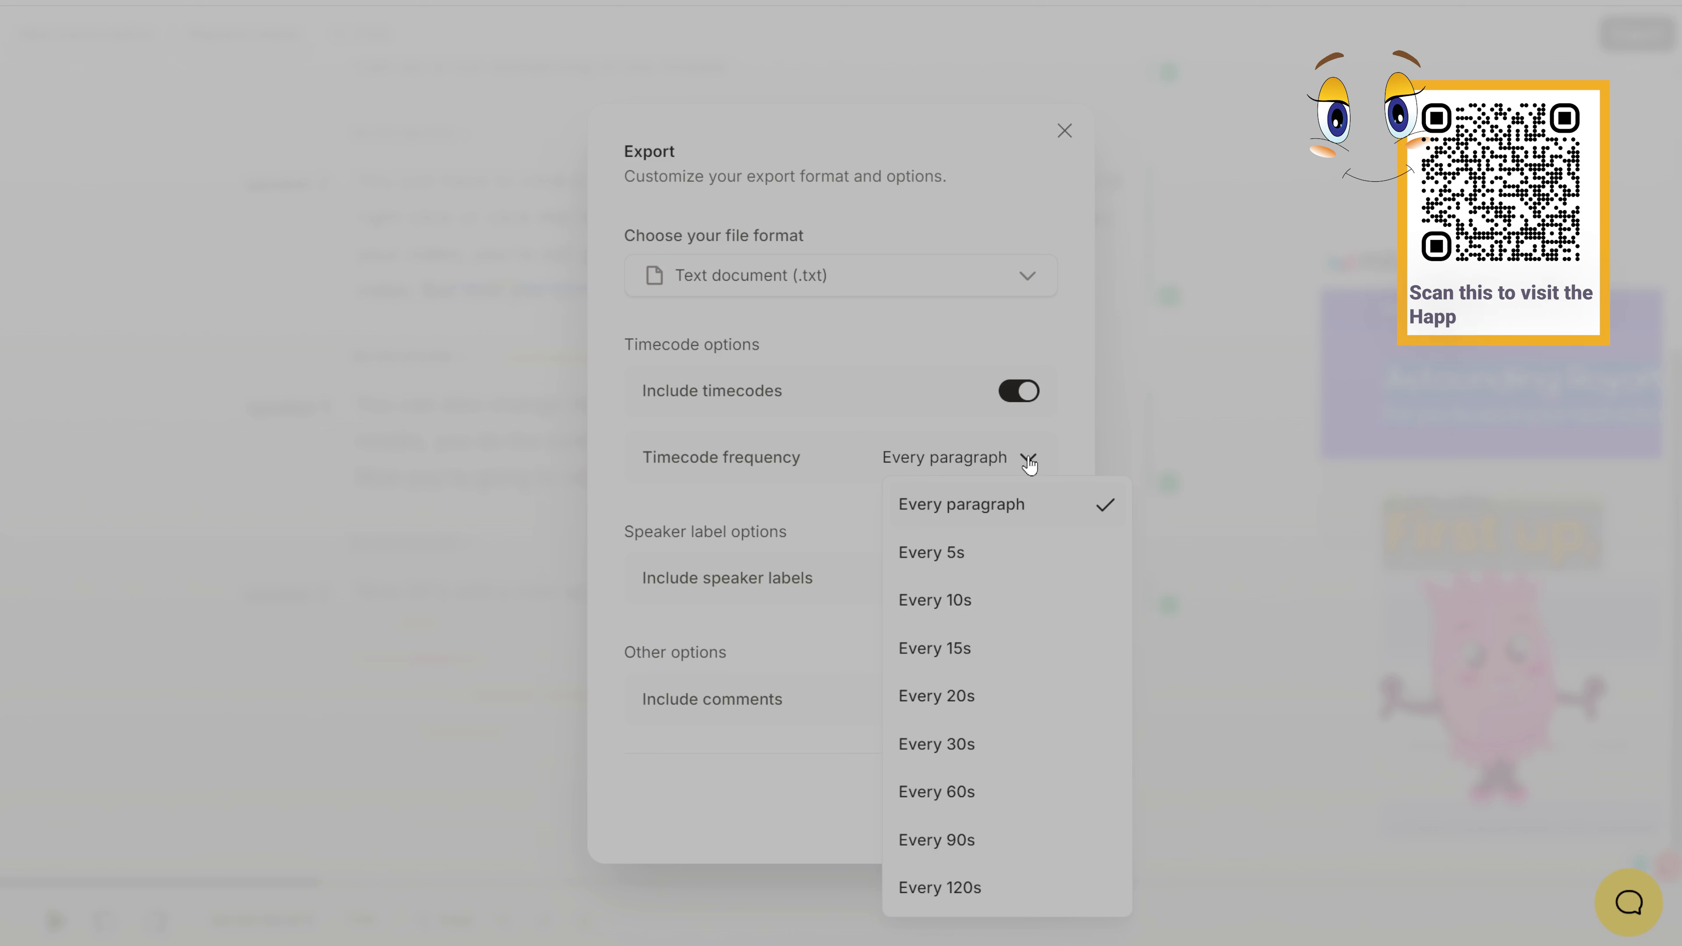
pyautogui.click(1028, 460)
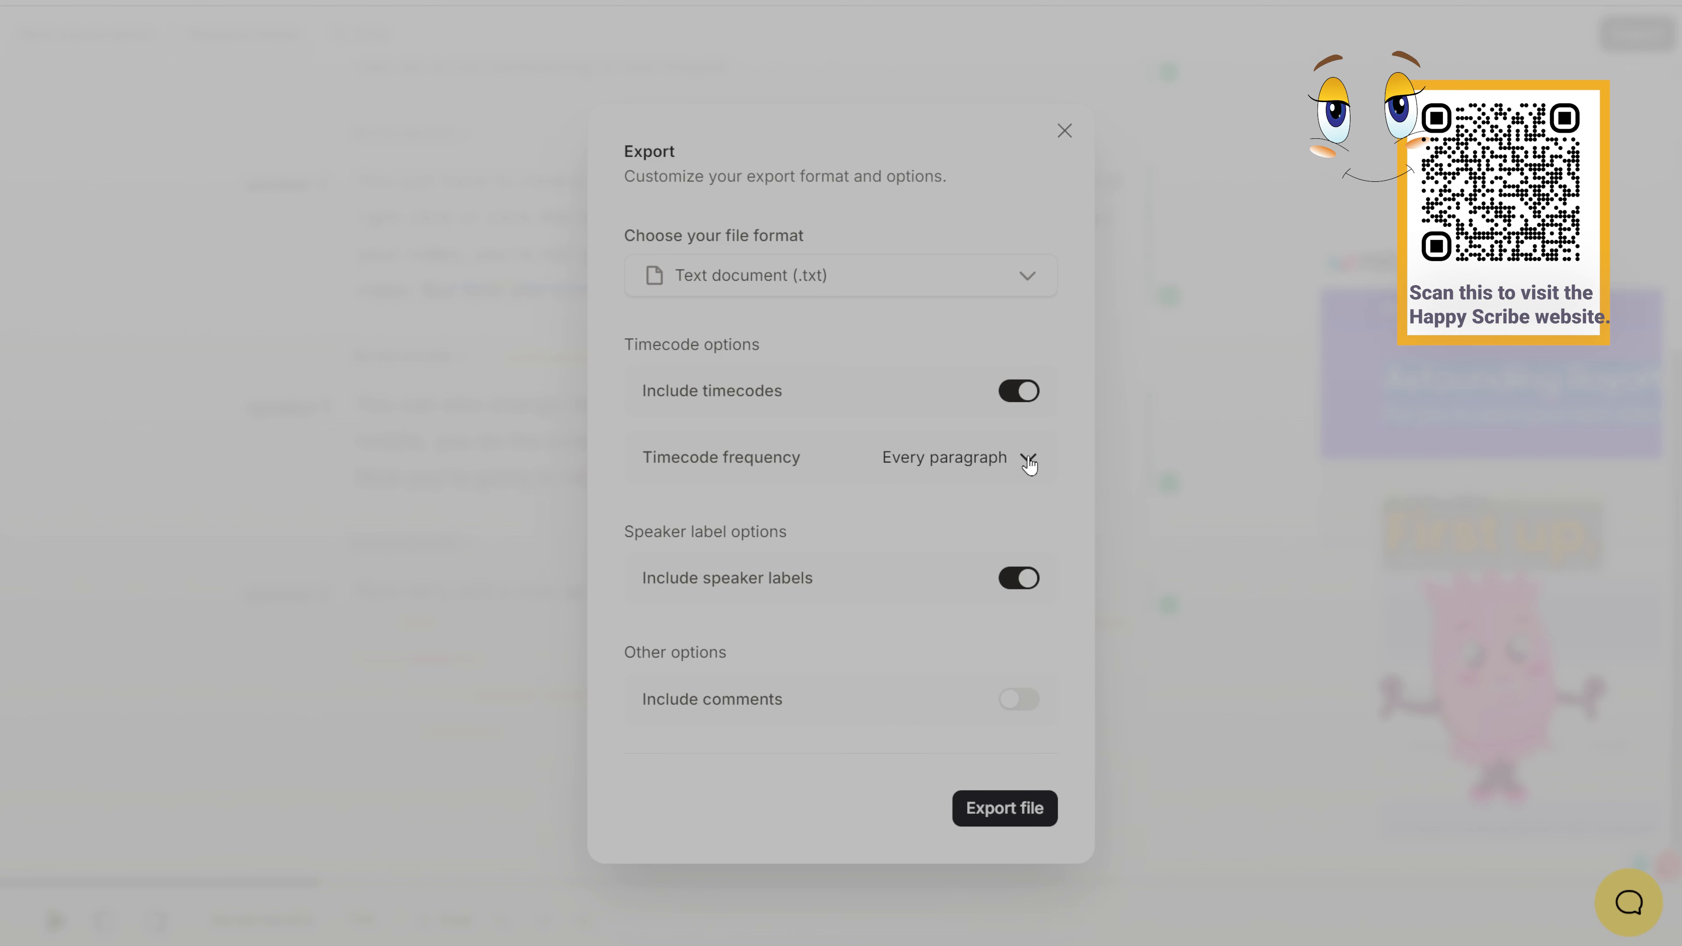
# Step: Switch the speaker labels off and on again and include comments in the export
pyautogui.click(1025, 589)
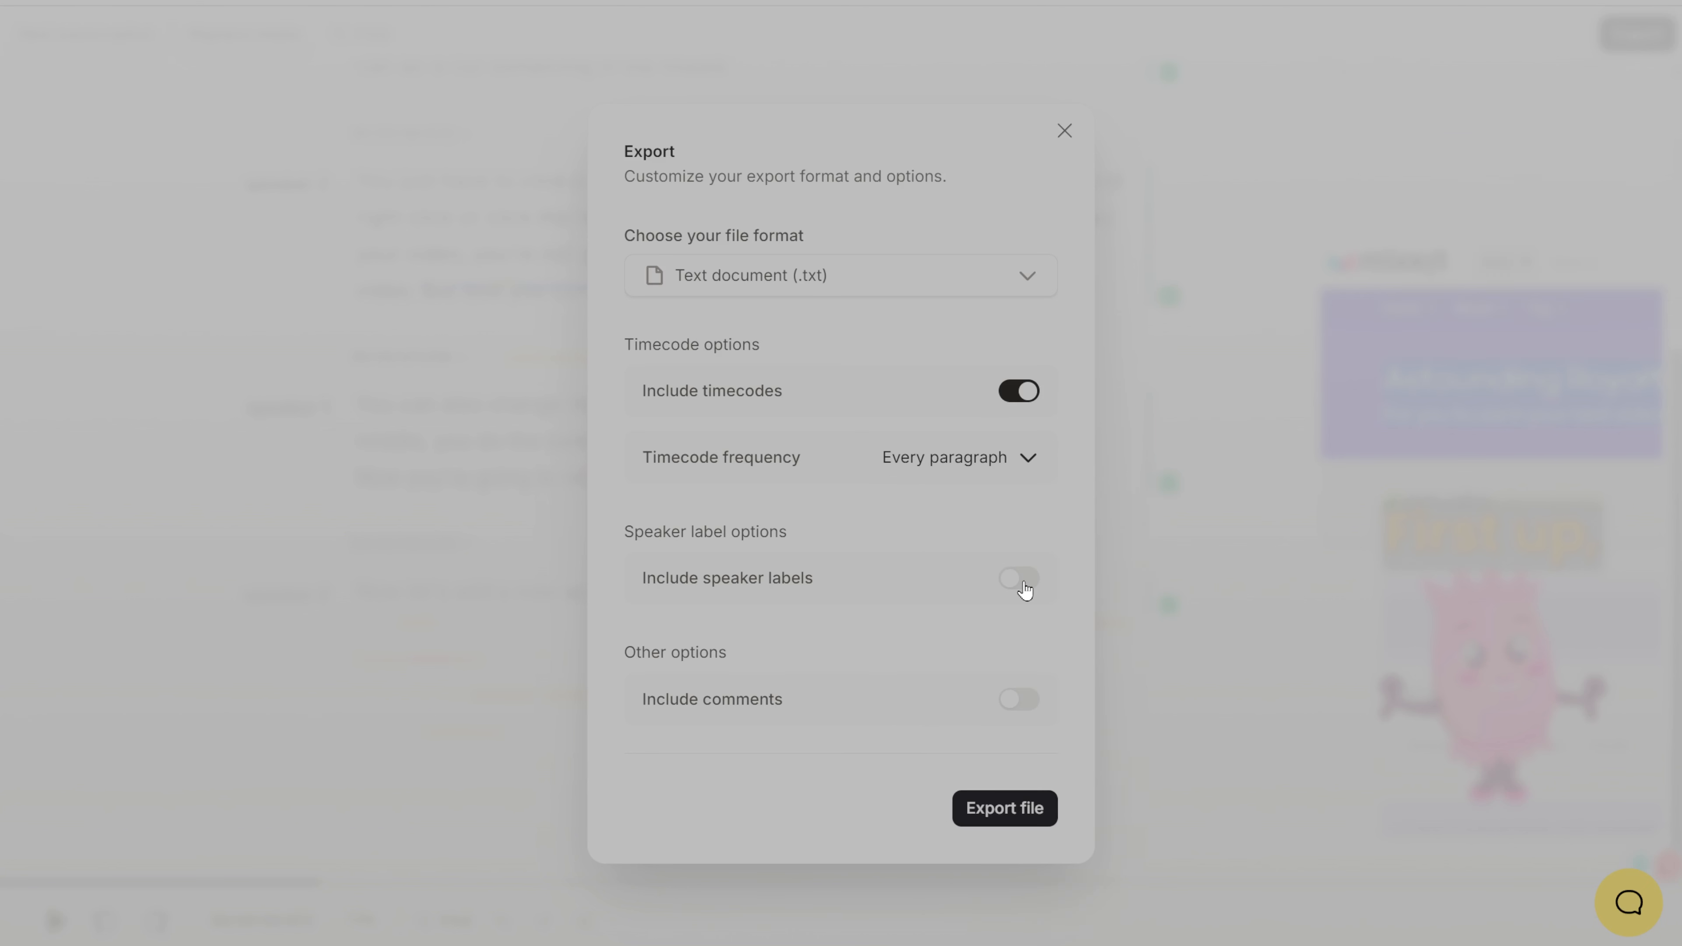
pyautogui.click(1025, 589)
pyautogui.click(1024, 707)
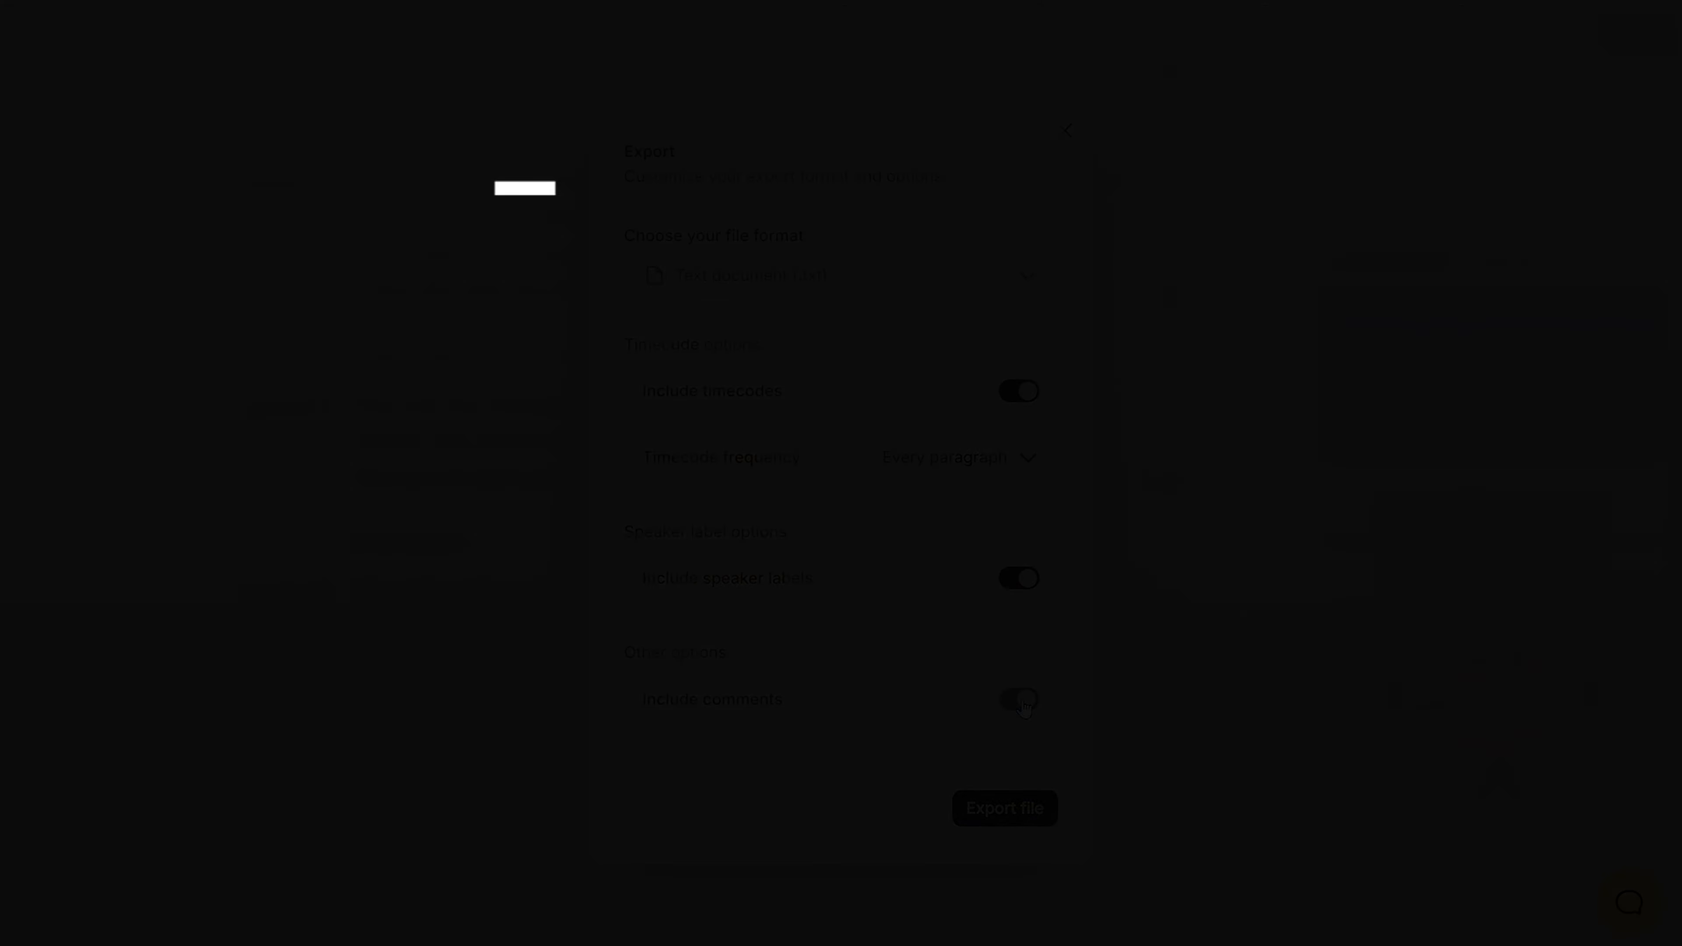